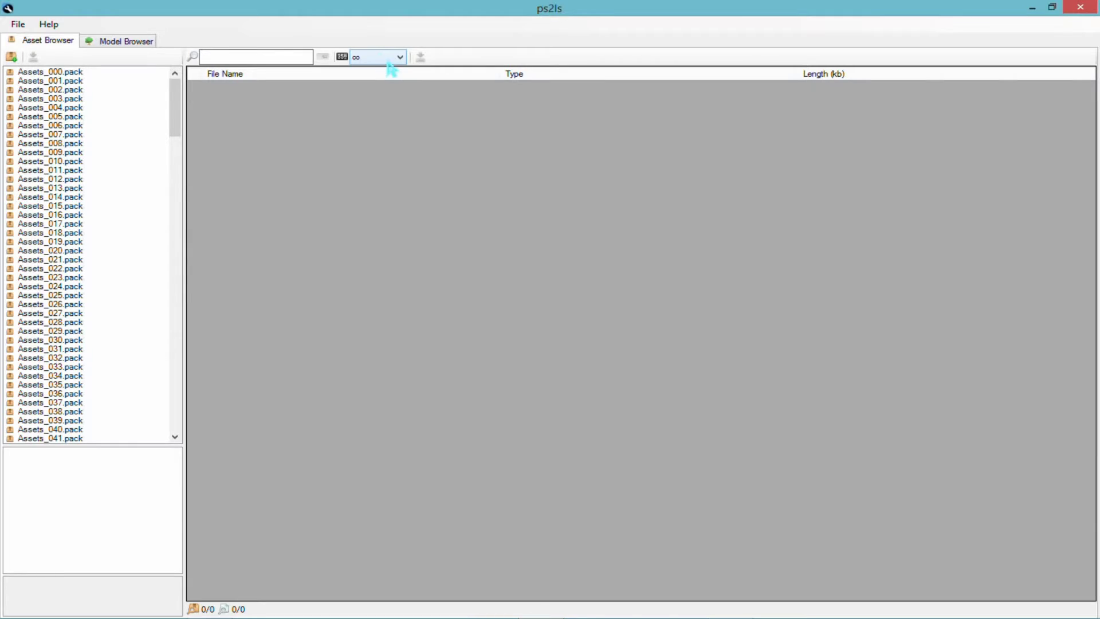
# Step: Limit the number of assets shown in the asset list to 100
pyautogui.click(387, 60)
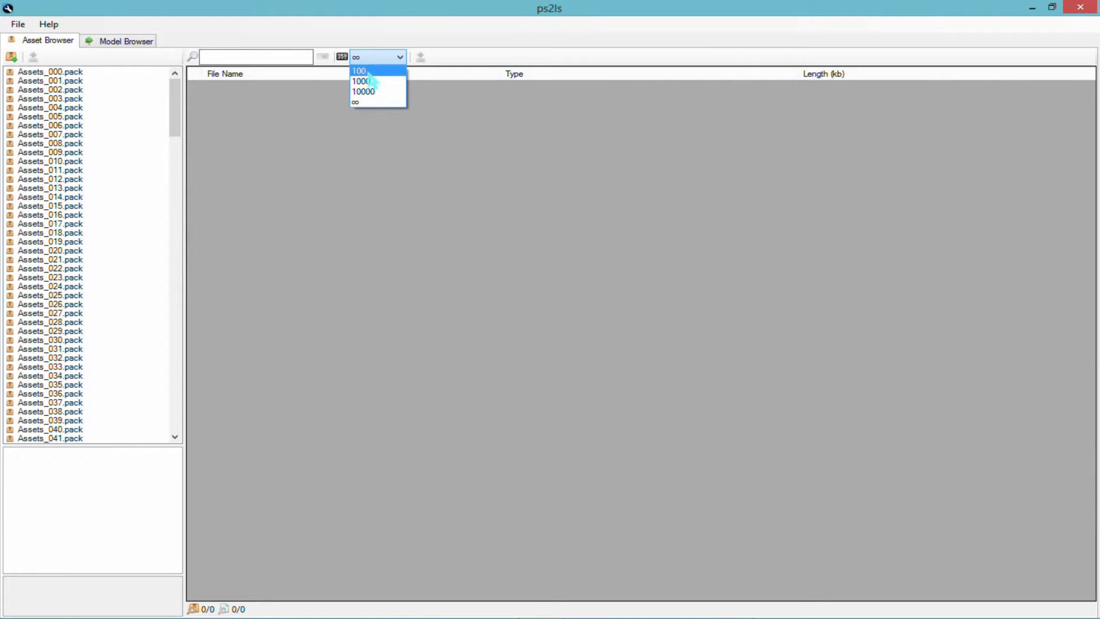
pyautogui.click(362, 71)
pyautogui.click(398, 56)
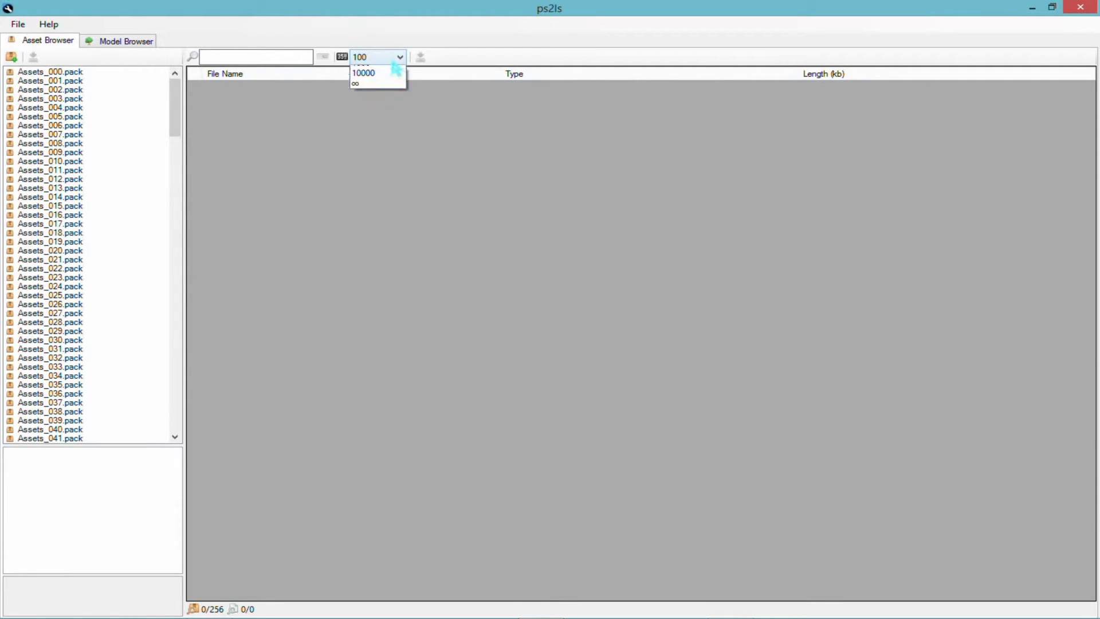
pyautogui.click(391, 69)
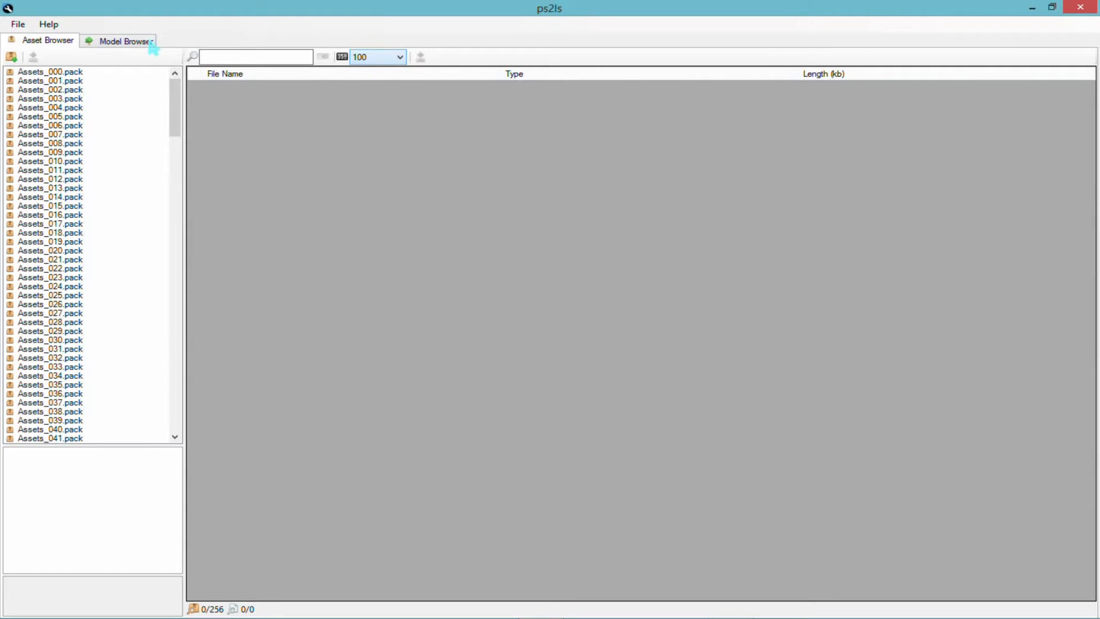
# Step: Select all the asset packs from Assets_000.pack through Assets_255.pack
pyautogui.click(66, 74)
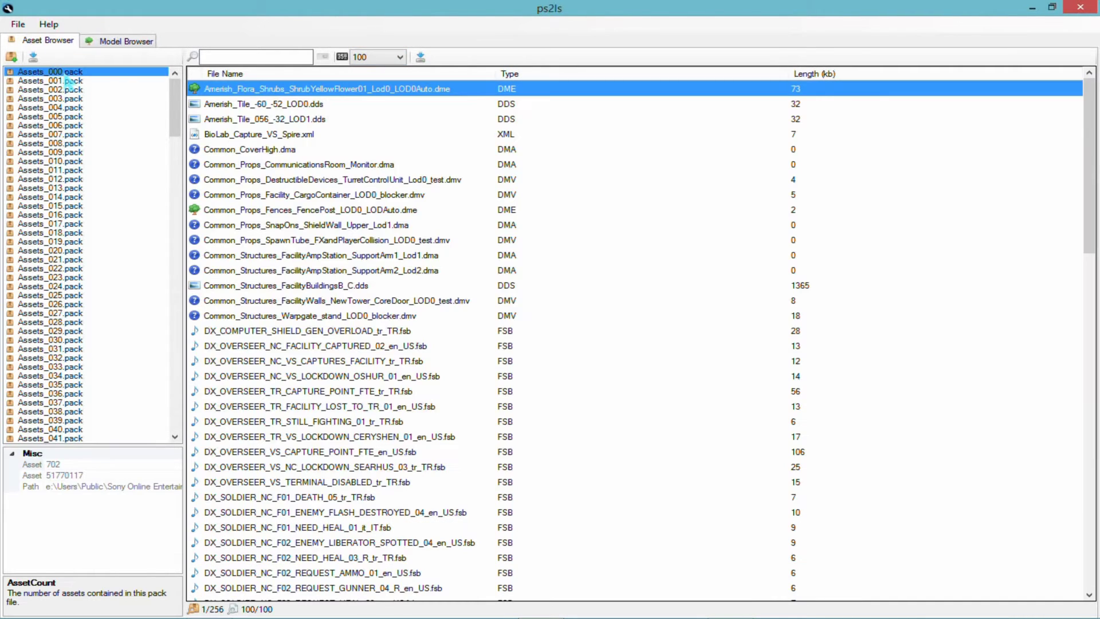
pyautogui.moveTo(174, 108); pyautogui.dragTo(172, 436)
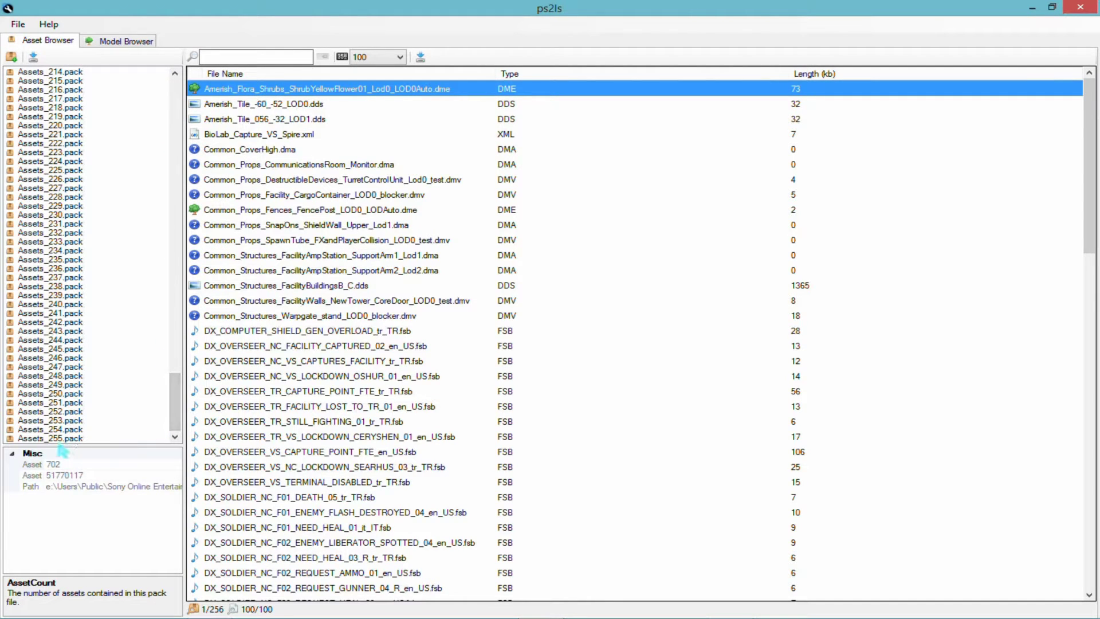
pyautogui.keyDown('shift'); pyautogui.click(63, 438); pyautogui.keyUp('shift')
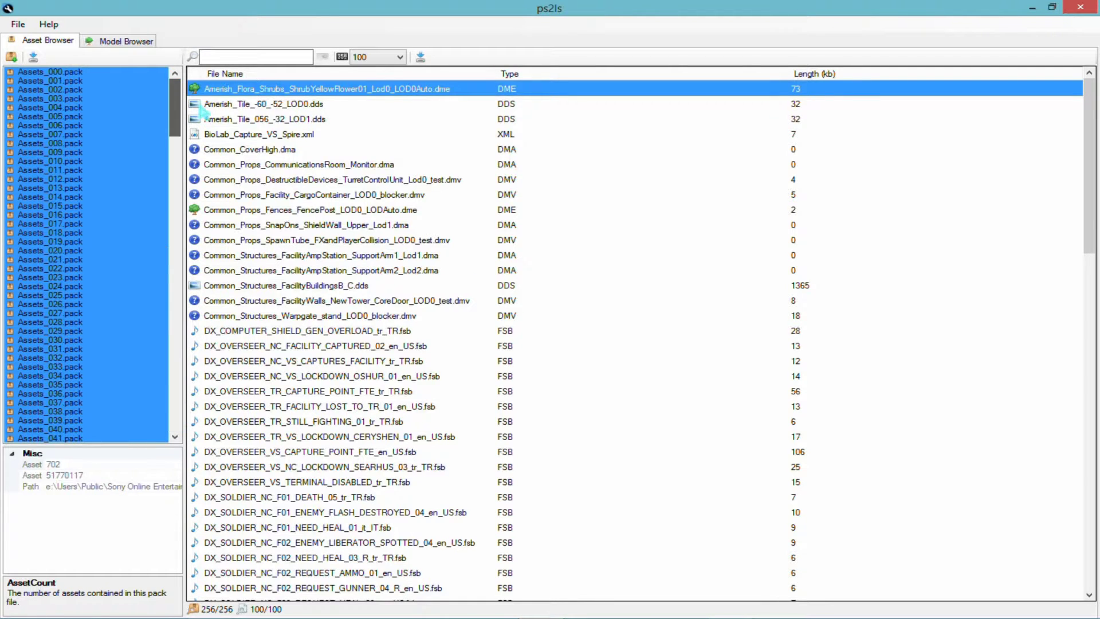
# Step: Look through the selected packs and the assets listed for them
pyautogui.scroll(20, 175, 72)
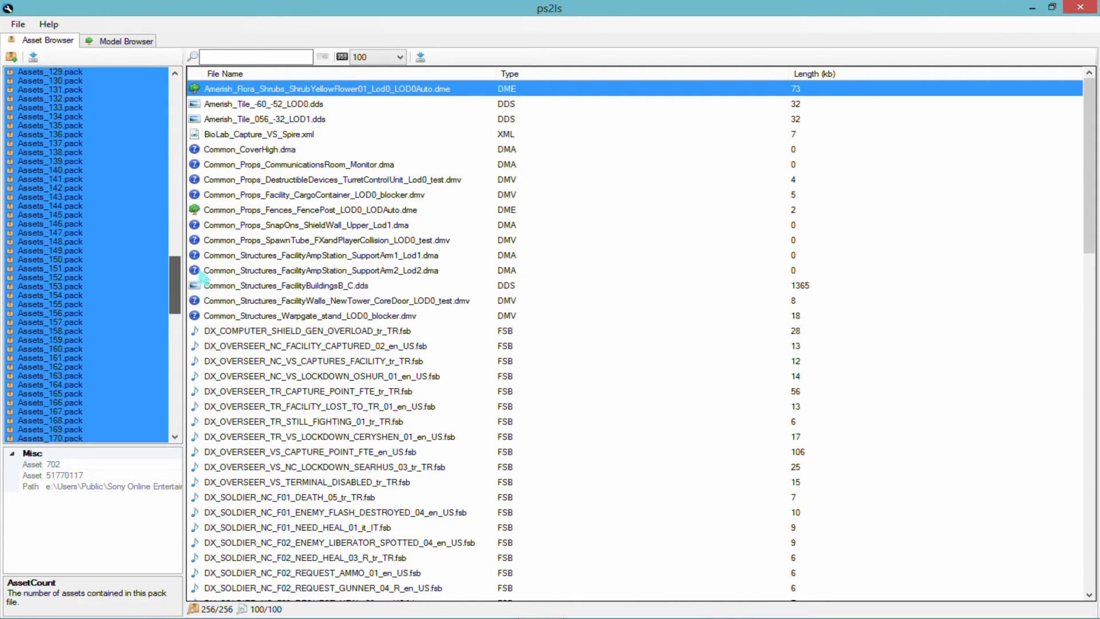
pyautogui.moveTo(1088, 132); pyautogui.dragTo(1021, 473)
pyautogui.moveTo(996, 552); pyautogui.dragTo(972, 135)
pyautogui.moveTo(973, 434); pyautogui.dragTo(1011, 323)
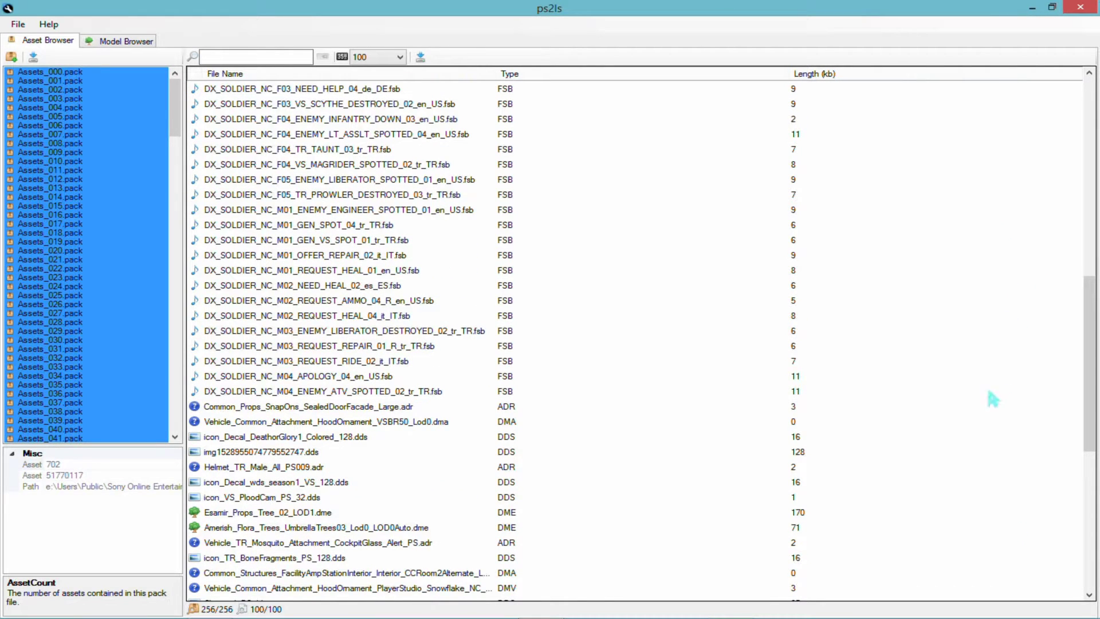
pyautogui.moveTo(1080, 348); pyautogui.dragTo(1081, 217)
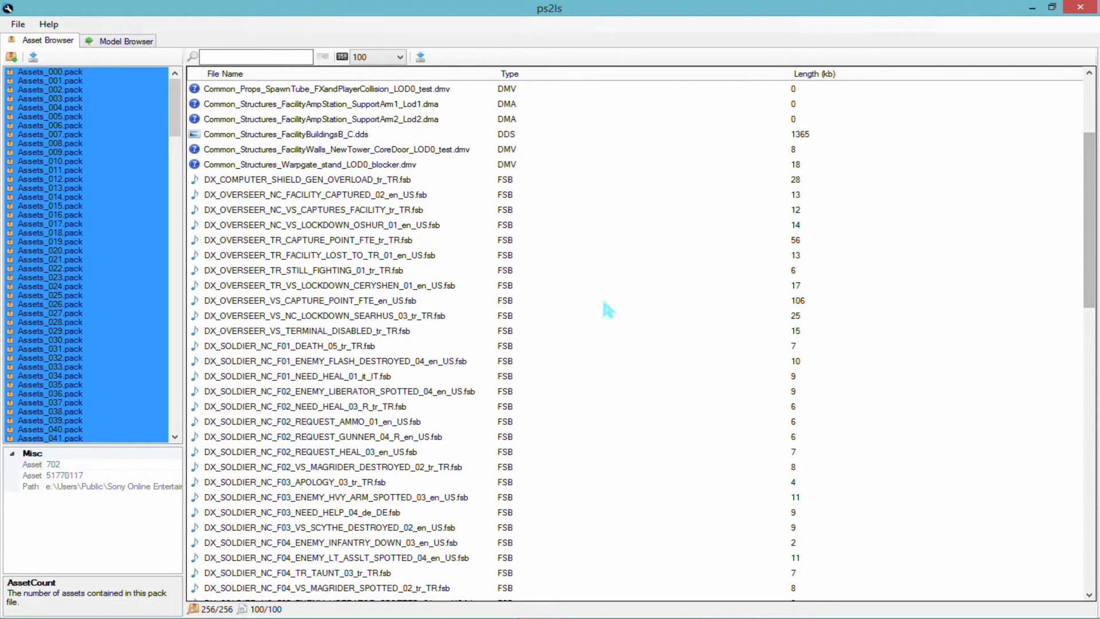
pyautogui.click(33, 57)
pyautogui.moveTo(507, 215); pyautogui.dragTo(292, 76)
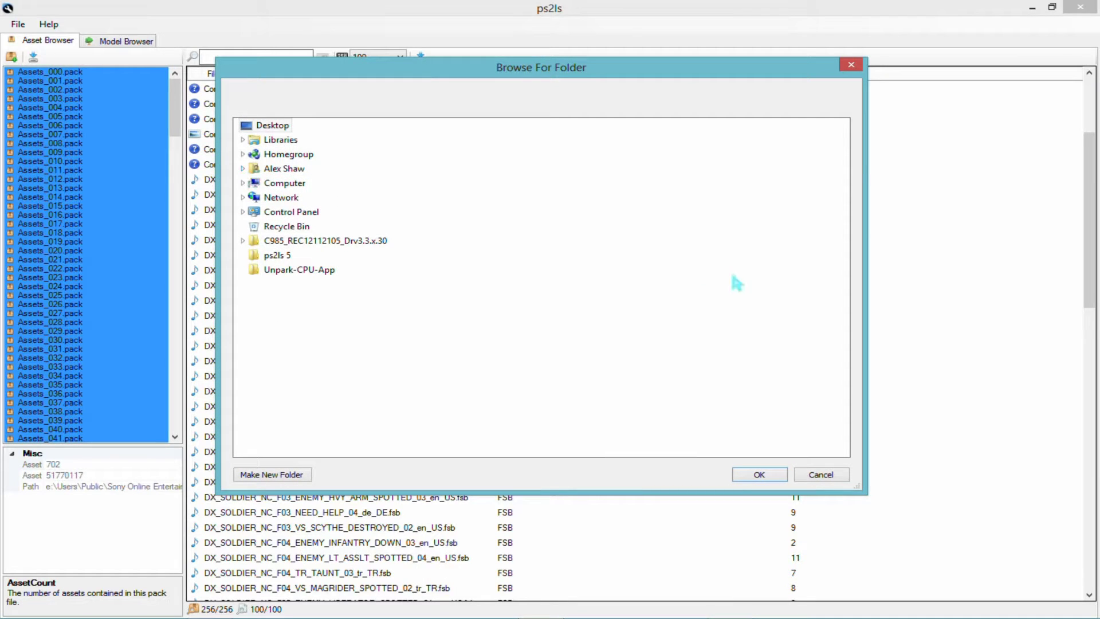
pyautogui.click(243, 169)
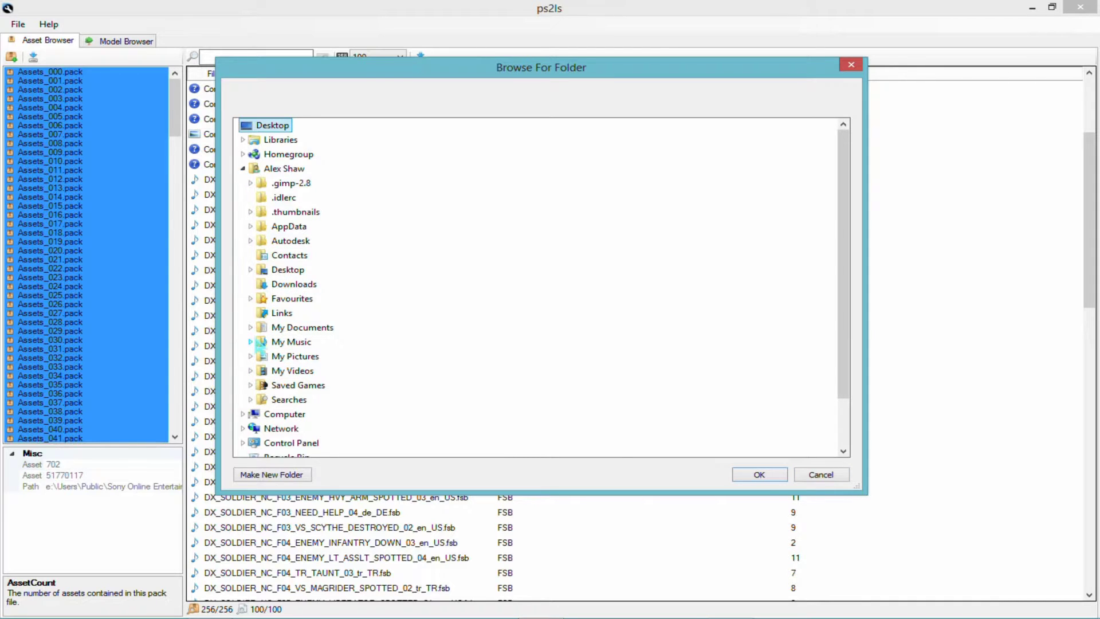
pyautogui.click(252, 328)
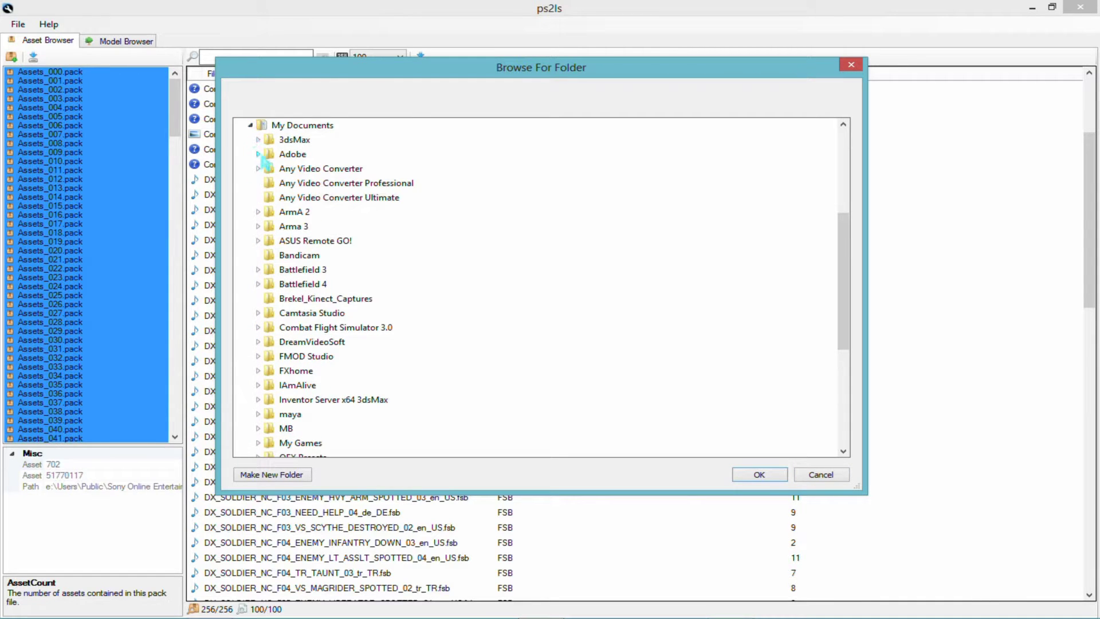
pyautogui.scroll(-4, 256, 150)
pyautogui.scroll(8, 257, 184)
pyautogui.click(242, 140)
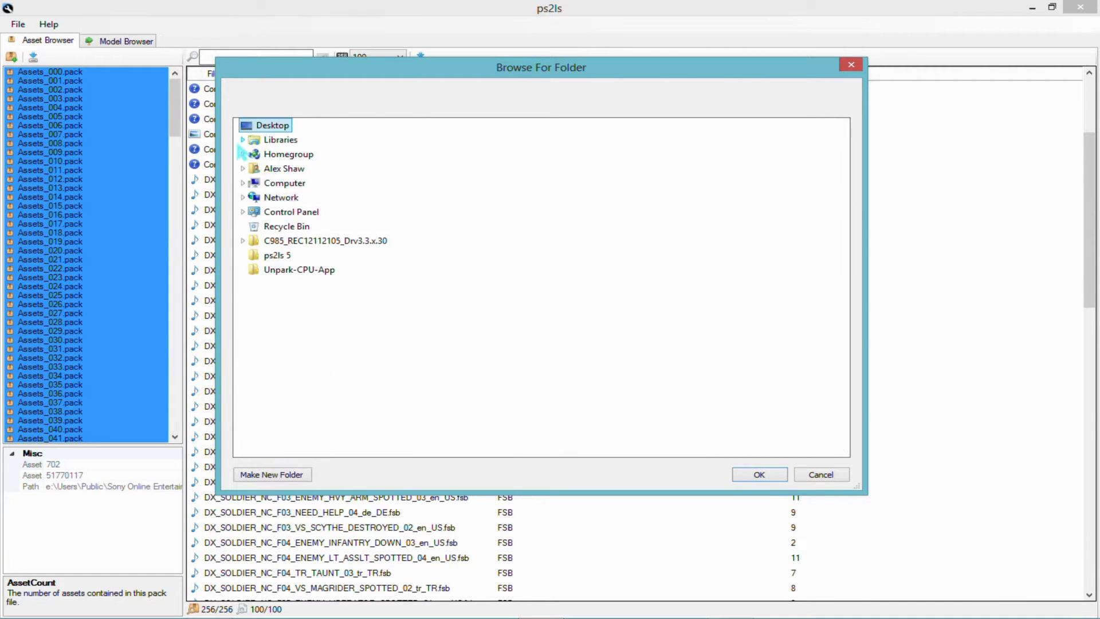
pyautogui.click(243, 140)
pyautogui.click(250, 154)
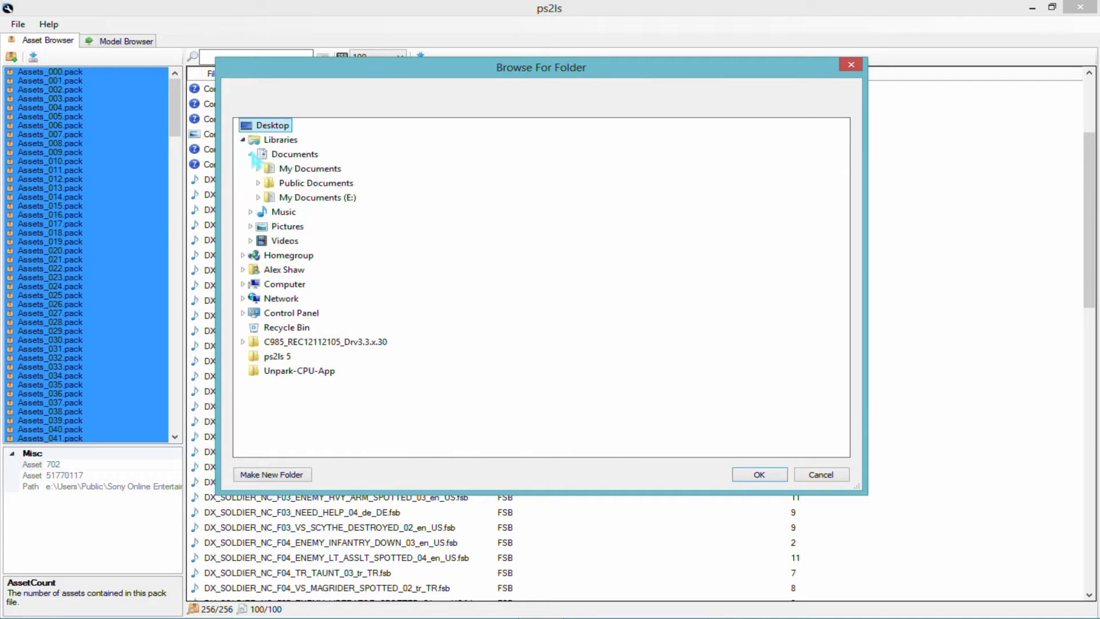
pyautogui.click(258, 197)
pyautogui.click(265, 153)
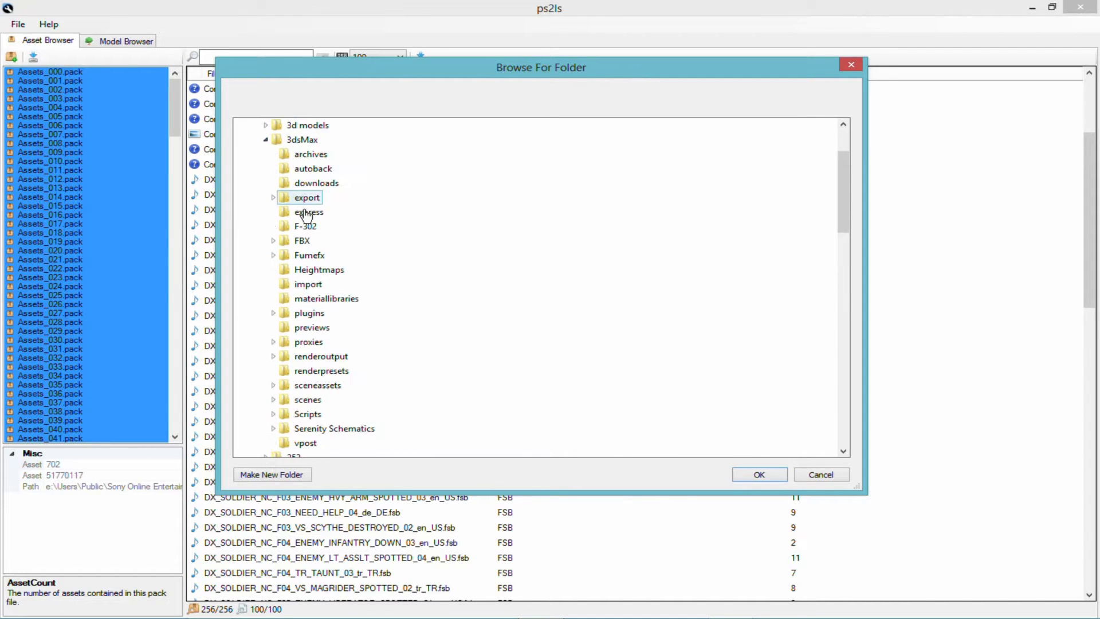
pyautogui.click(273, 399)
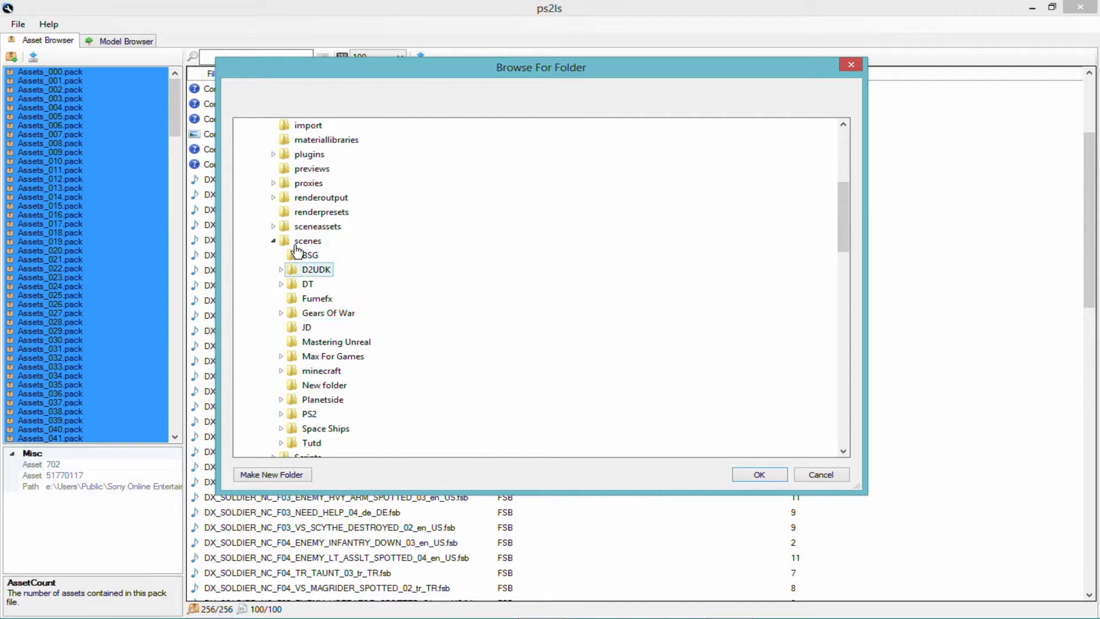
pyautogui.click(282, 414)
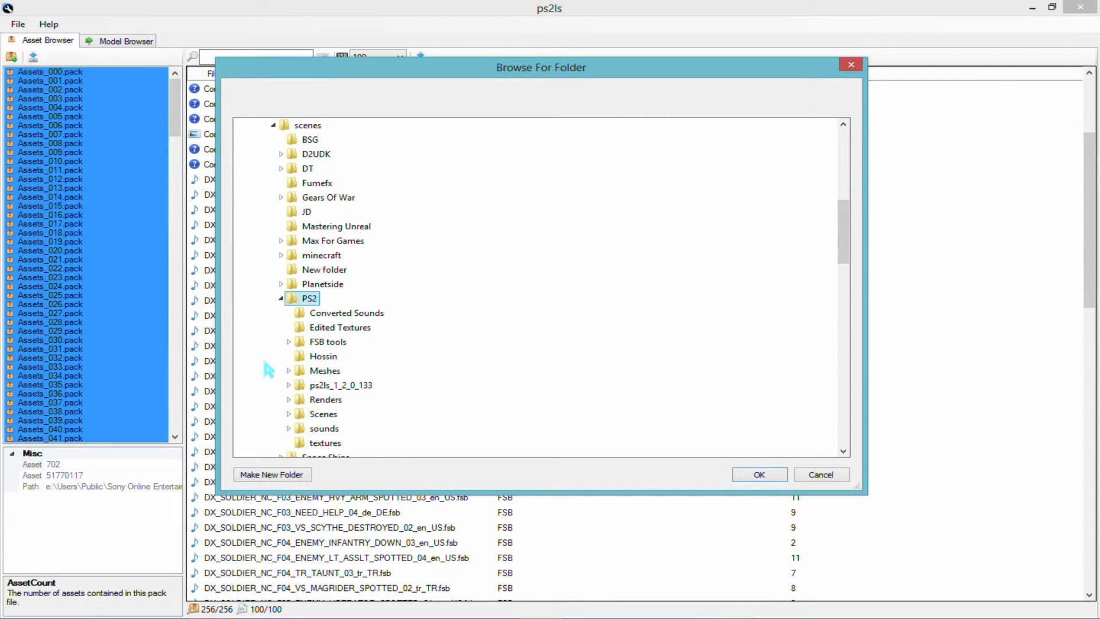
pyautogui.scroll(-1, 268, 370)
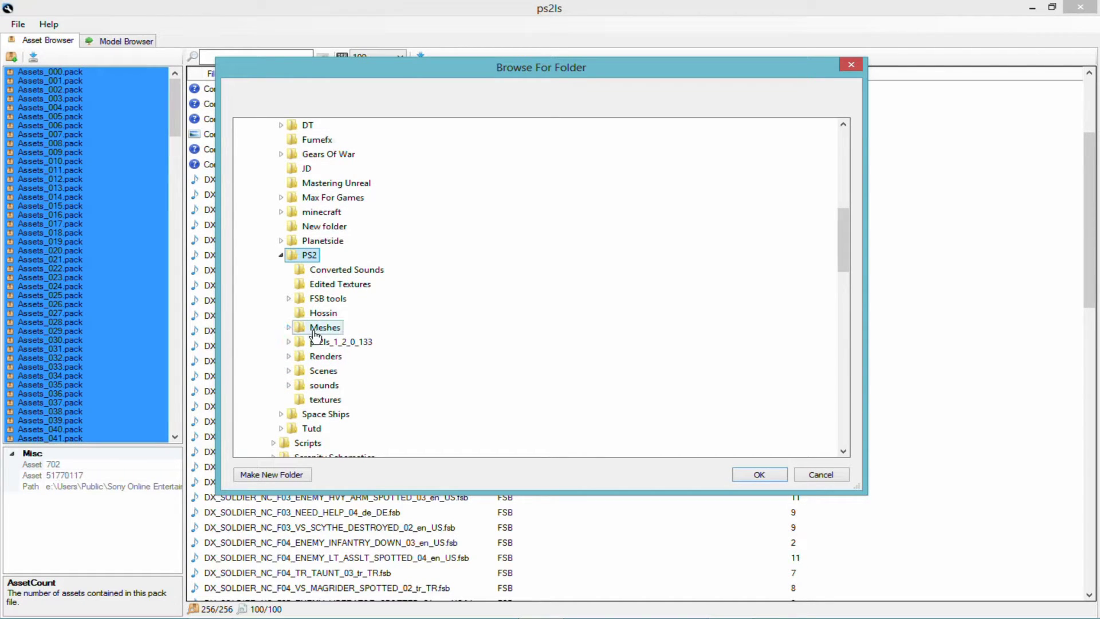
pyautogui.click(838, 480)
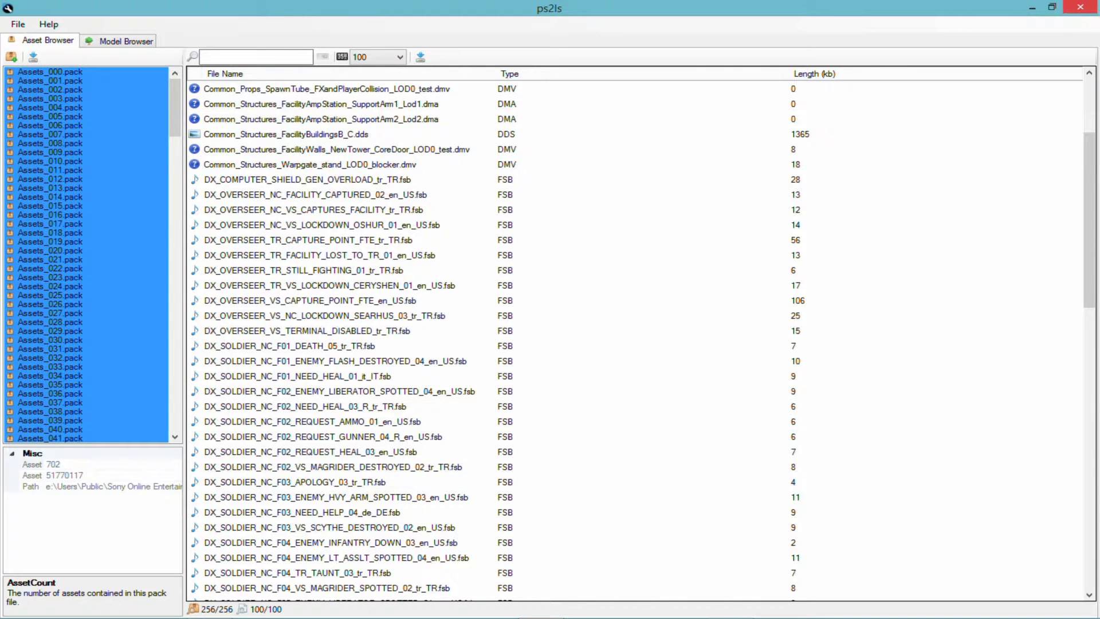
# Step: Switch to the Planetside folder in File Explorer and look through the extracted game files
pyautogui.click(115, 605)
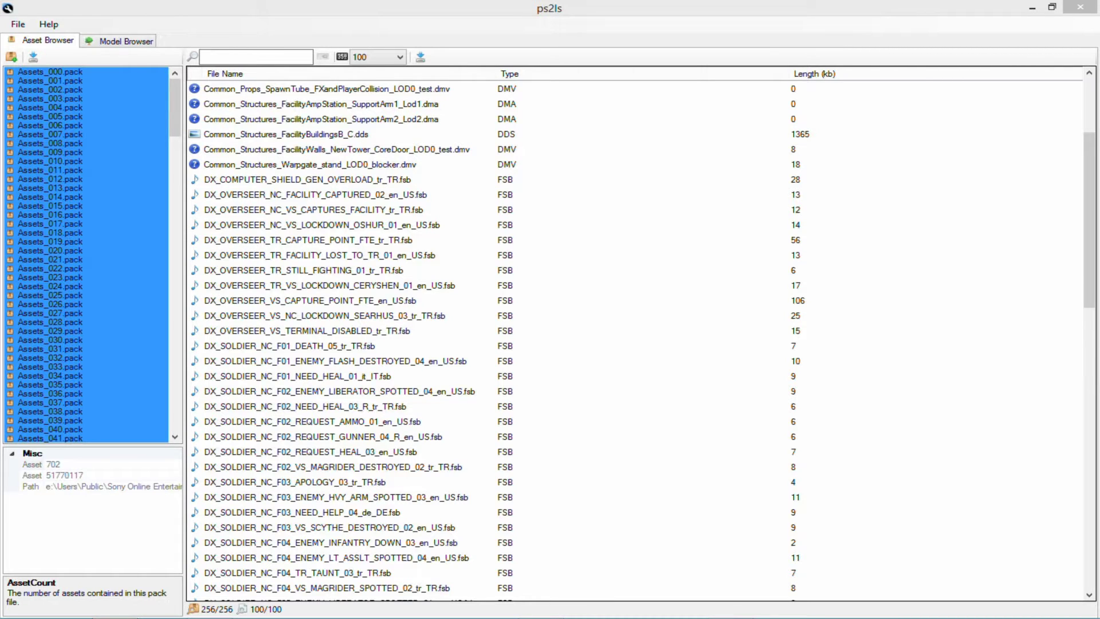
pyautogui.moveTo(1099, 86); pyautogui.dragTo(601, 1)
pyautogui.scroll(-1, 564, 284)
pyautogui.scroll(1, 564, 286)
pyautogui.scroll(-2, 527, 421)
pyautogui.scroll(-15, 530, 424)
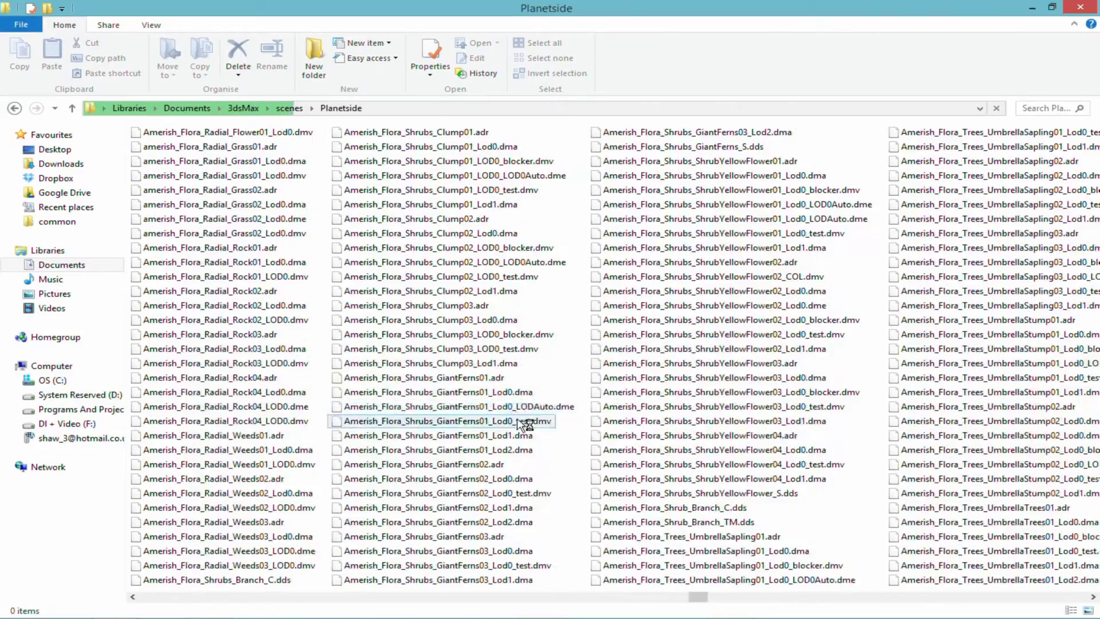
pyautogui.scroll(15, 523, 424)
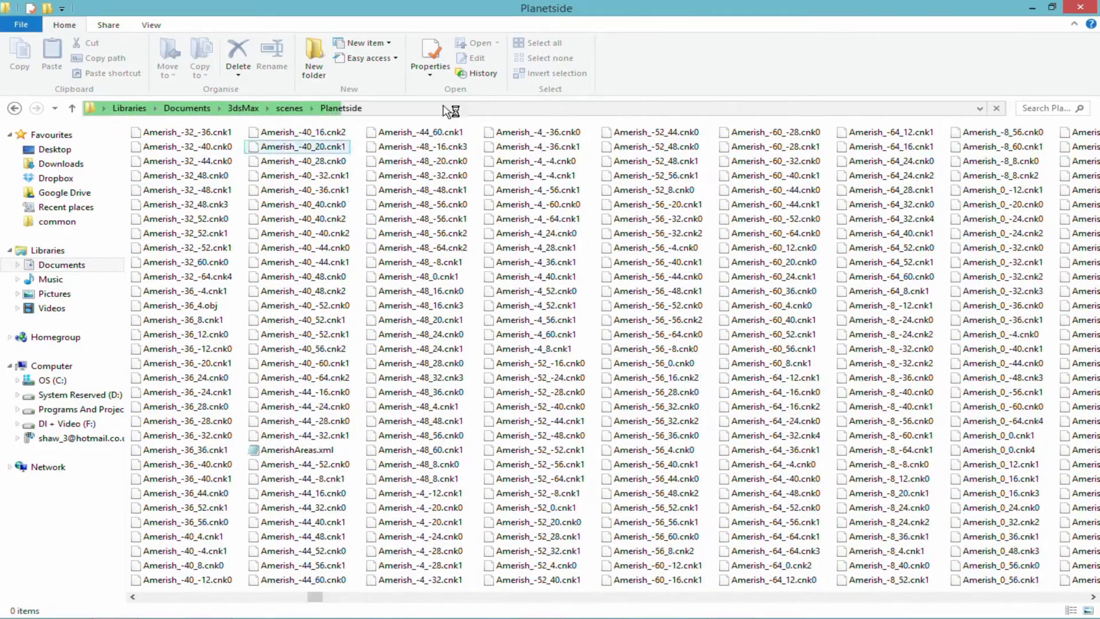
pyautogui.scroll(-20, 543, 389)
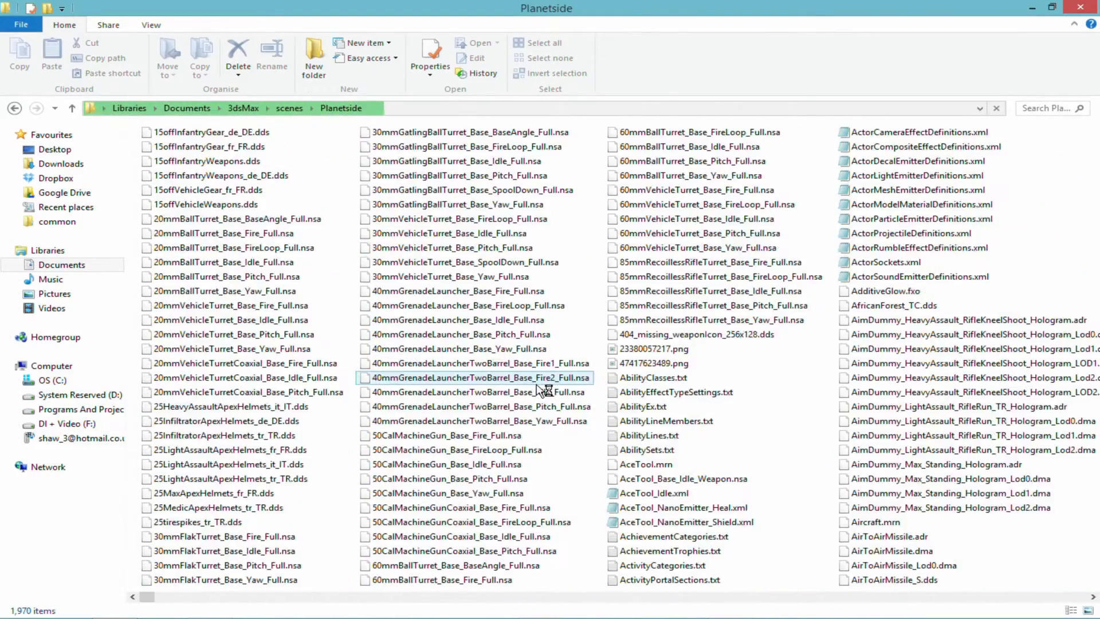
pyautogui.scroll(-20, 635, 410)
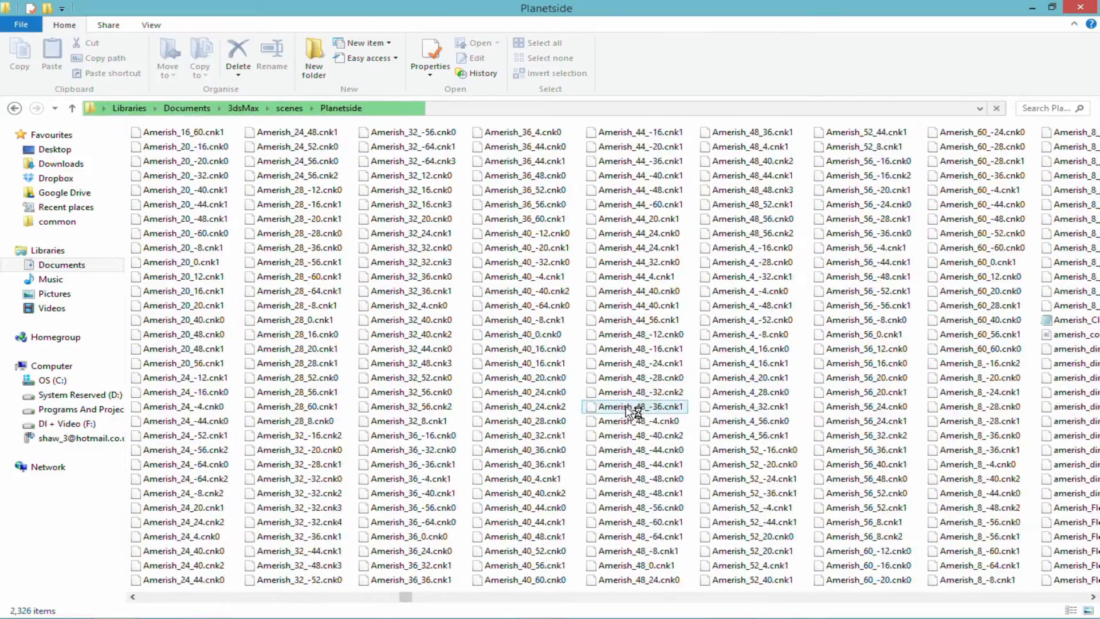
pyautogui.scroll(-20, 634, 455)
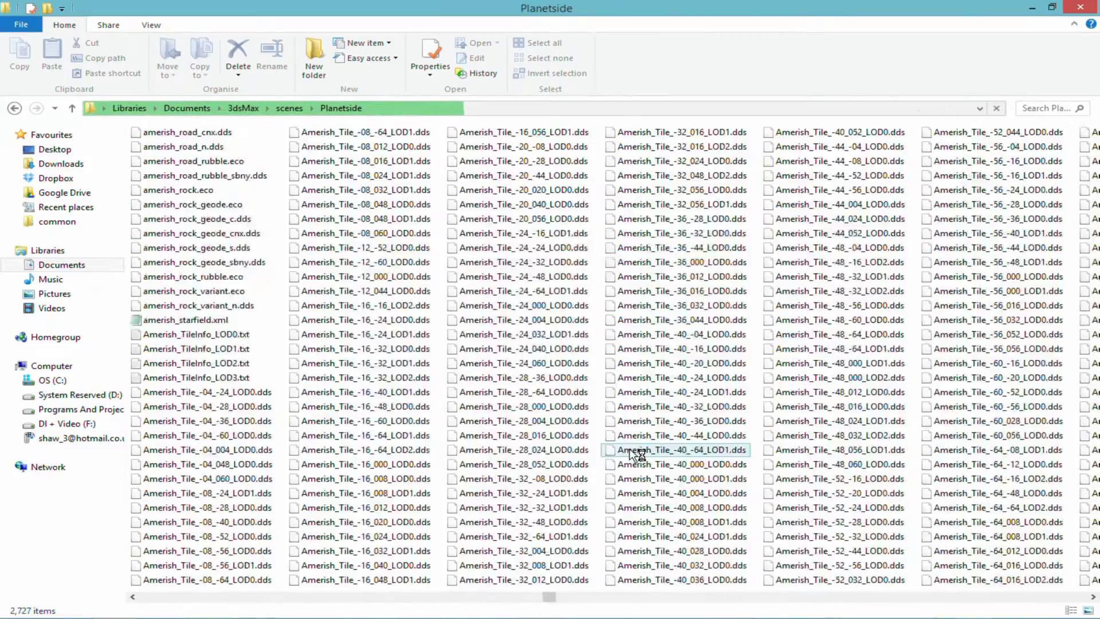
pyautogui.scroll(-20, 635, 455)
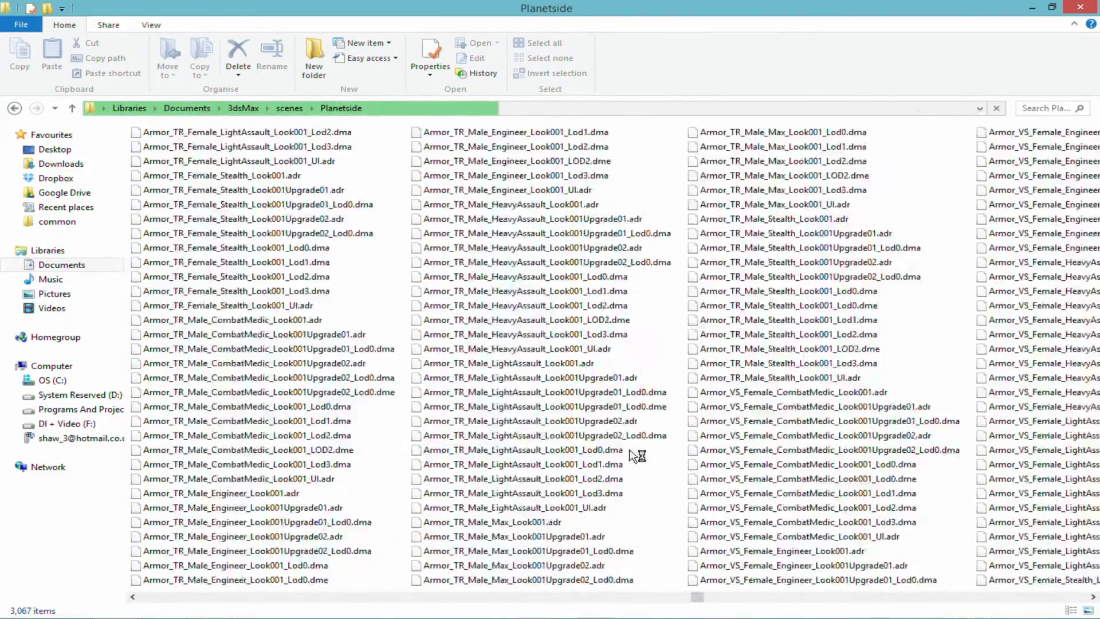
pyautogui.scroll(-20, 632, 453)
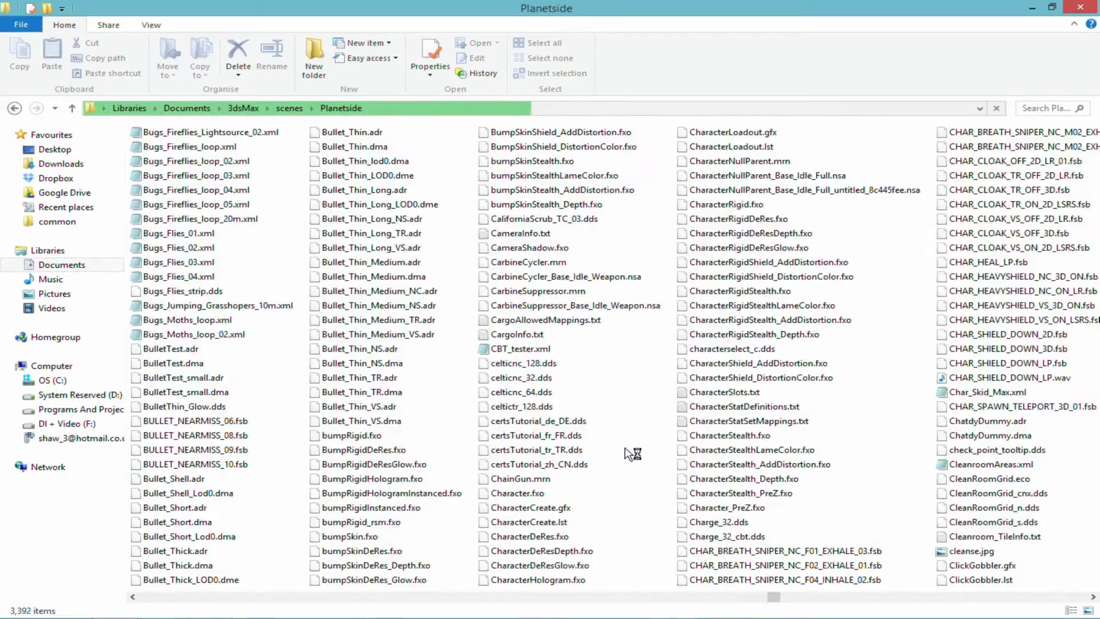
pyautogui.scroll(-20, 632, 453)
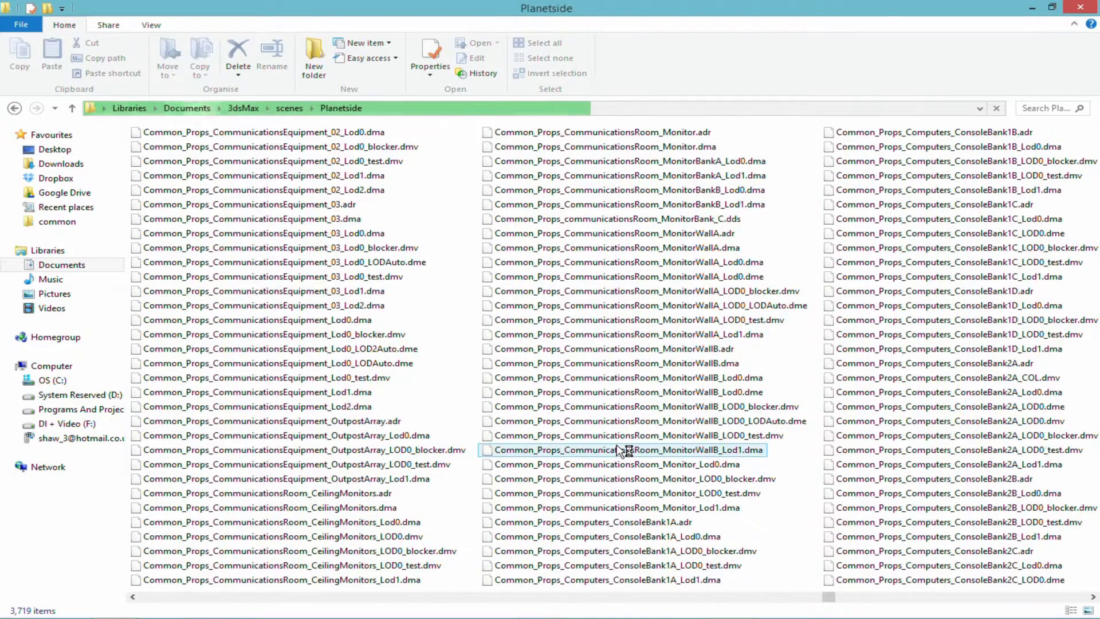
pyautogui.scroll(-12, 615, 178)
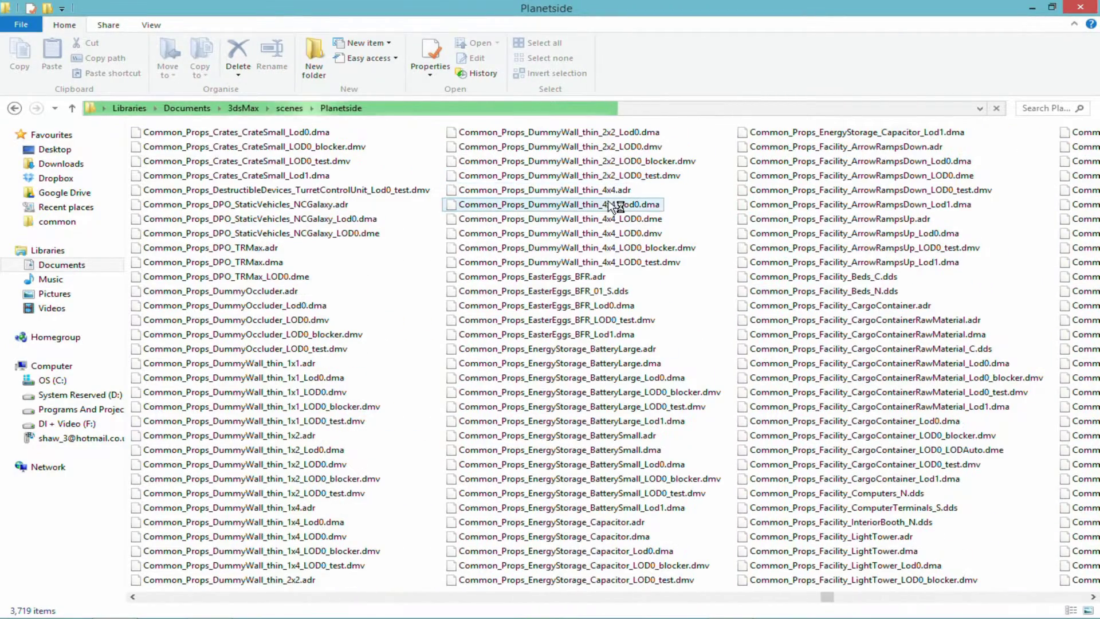
pyautogui.scroll(-15, 614, 206)
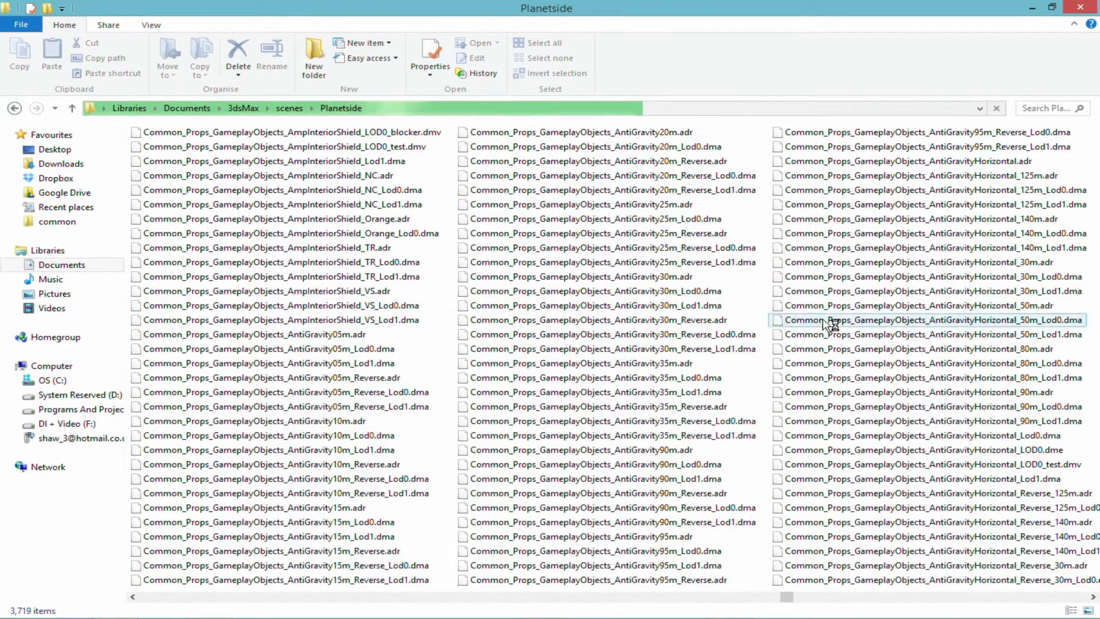
pyautogui.moveTo(847, 598); pyautogui.dragTo(147, 570)
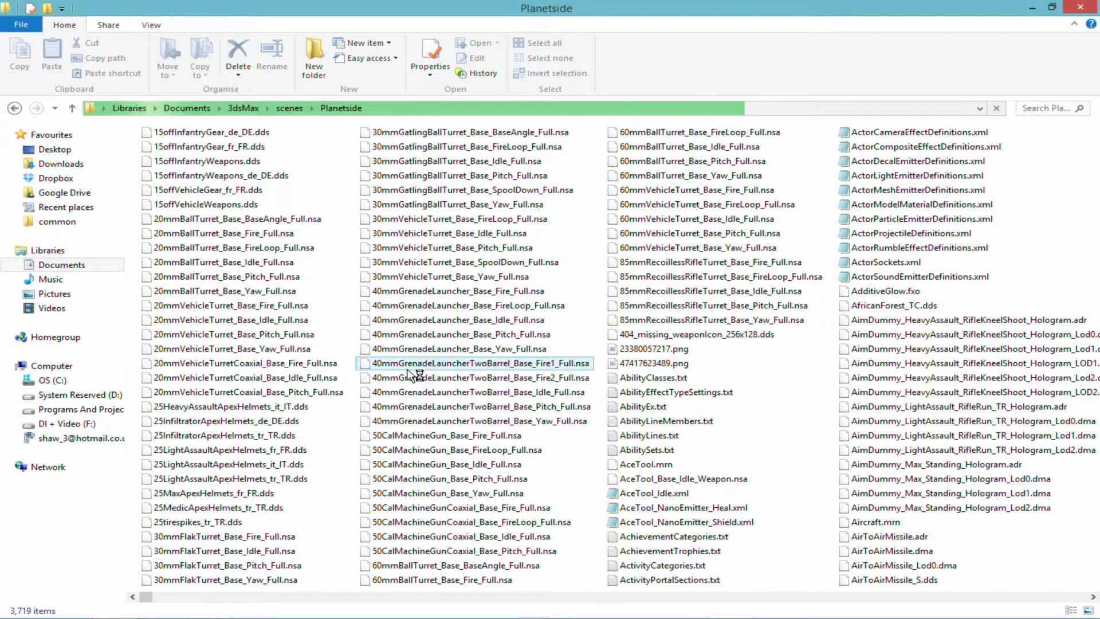
# Step: Open ActorParticleEmitterDefinitions.xml from the Planetside folder in Notepad
pyautogui.scroll(-1, 887, 204)
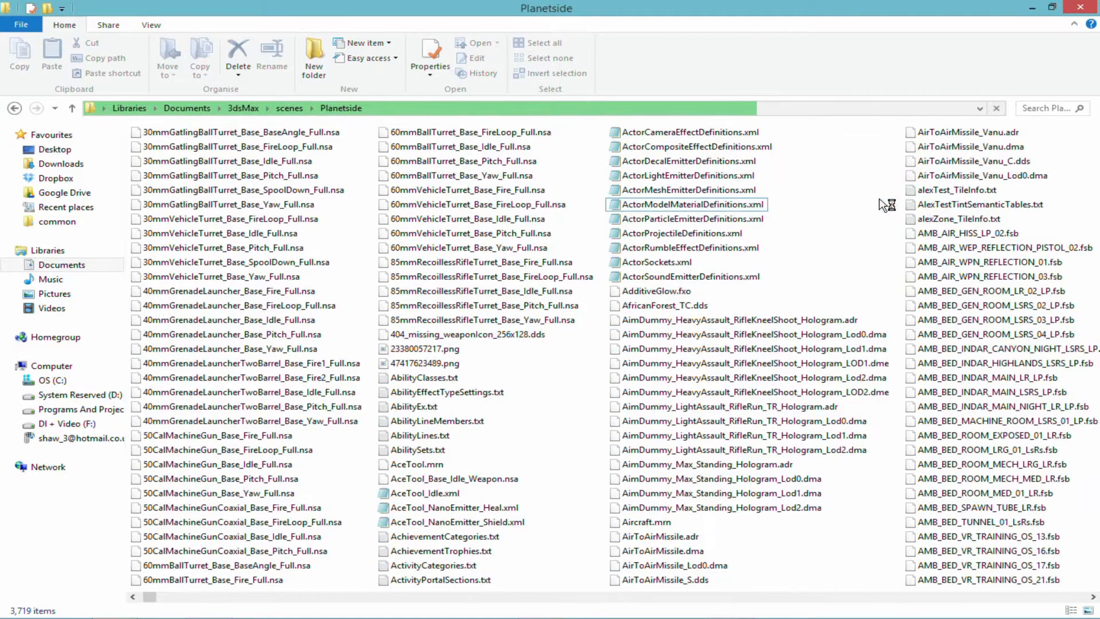
pyautogui.rightClick(723, 222)
pyautogui.press('Escape')
pyautogui.click(723, 221)
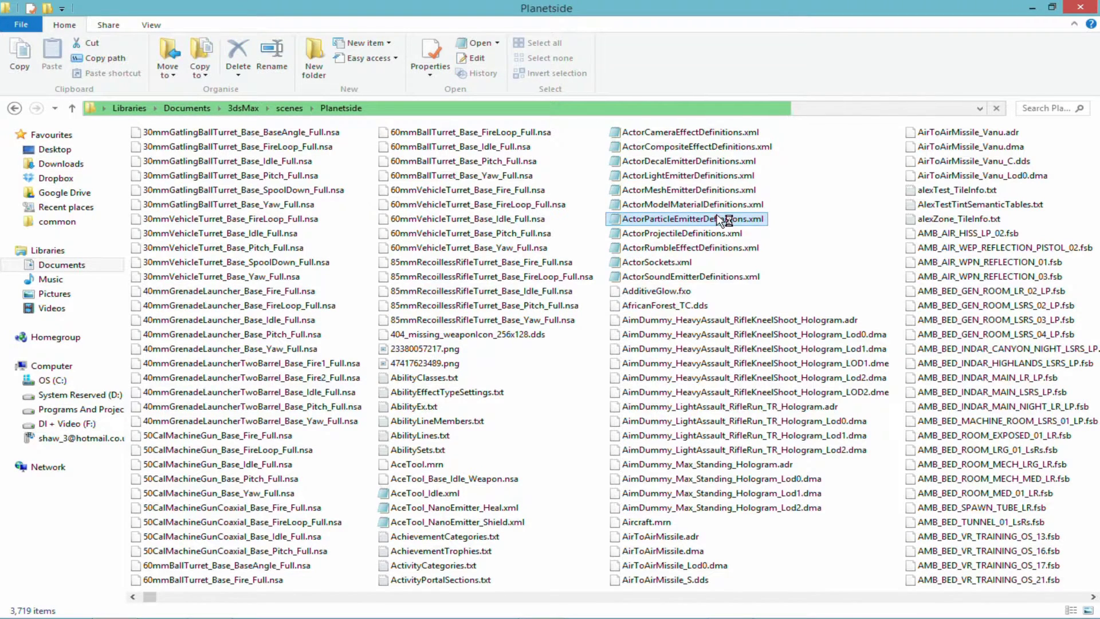
pyautogui.rightClick(713, 220)
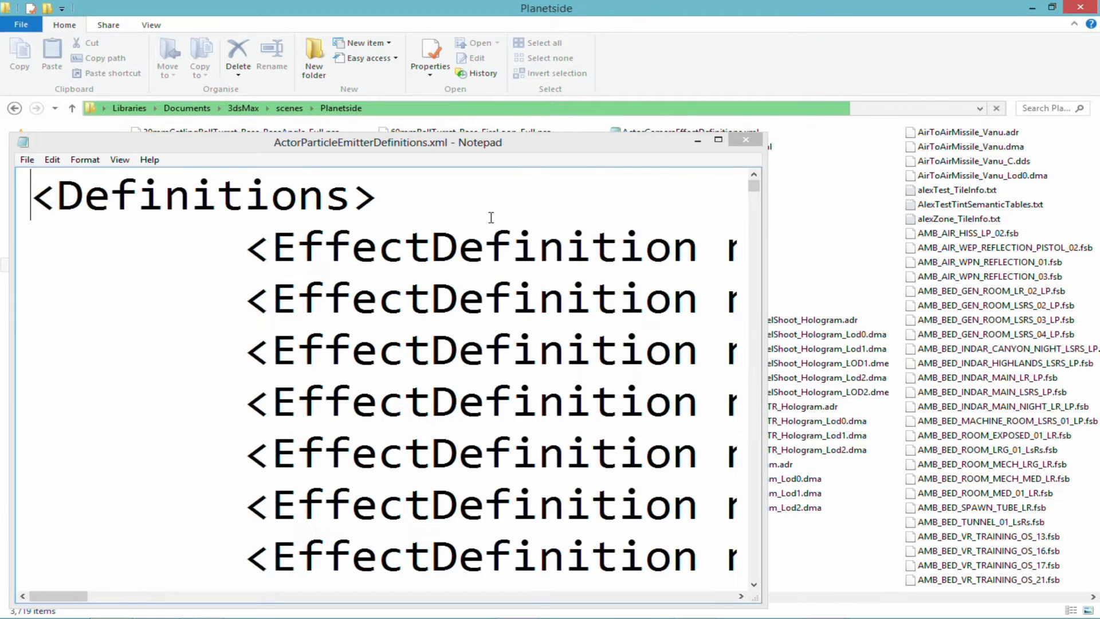
# Step: Examine the effect definitions in ActorParticleEmitterDefinitions.xml and select all of its text
pyautogui.scroll(-1, 538, 316)
pyautogui.moveTo(557, 146); pyautogui.dragTo(659, 72)
pyautogui.scroll(-4, 466, 277)
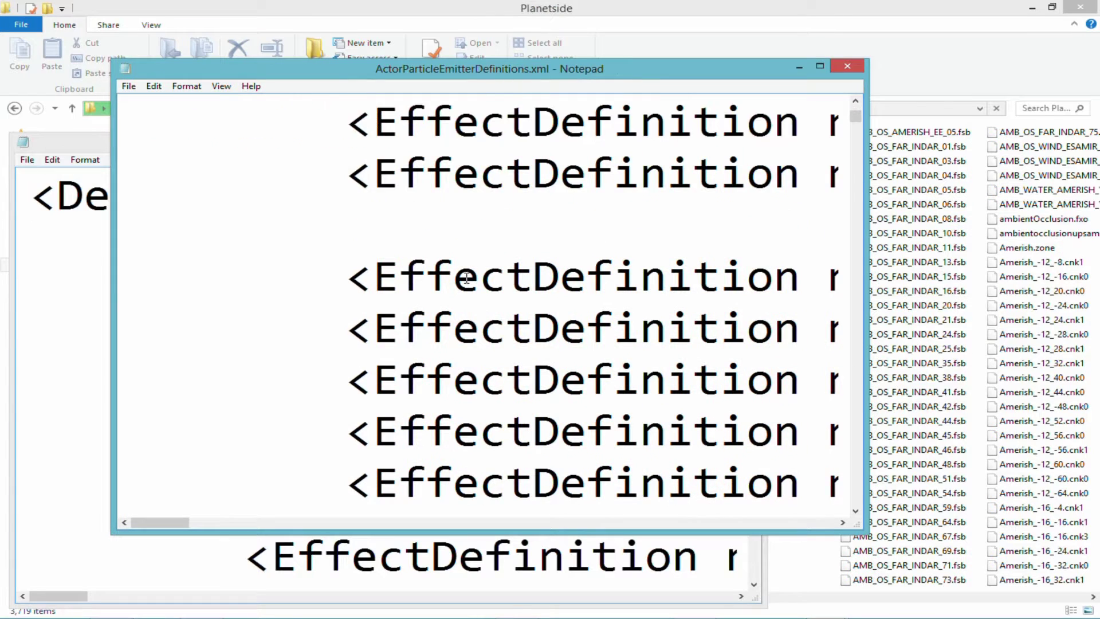
pyautogui.moveTo(160, 522); pyautogui.dragTo(248, 523)
pyautogui.hotkey('ctrl', 'a')
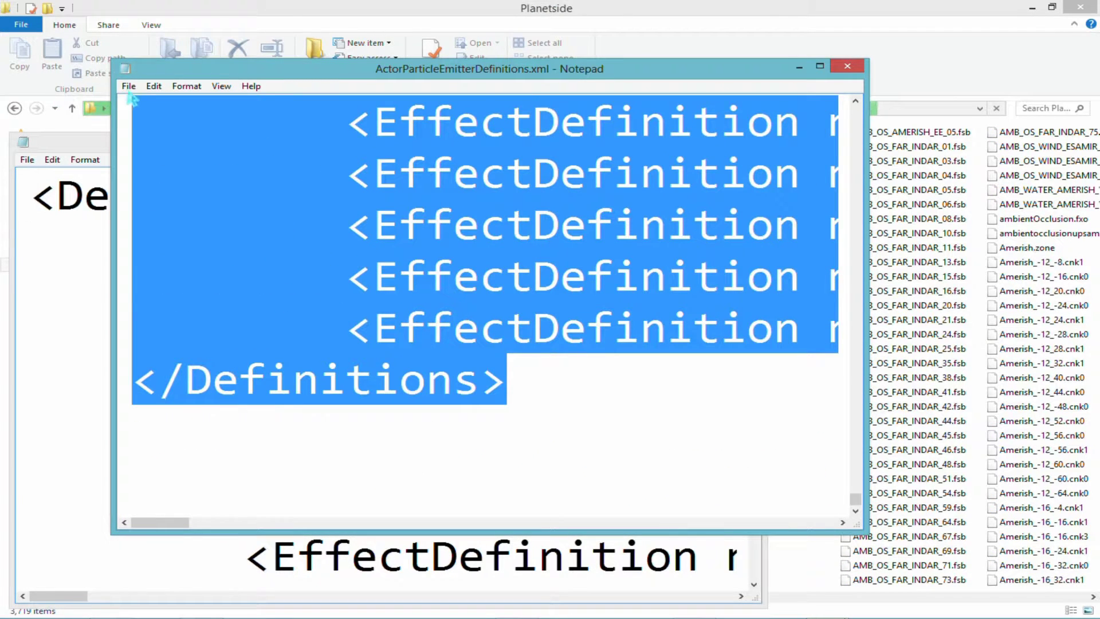
# Step: Set the Notepad font to Consolas Regular at size 22
pyautogui.click(153, 86)
pyautogui.moveTo(187, 86)
pyautogui.click(208, 114)
pyautogui.click(412, 227)
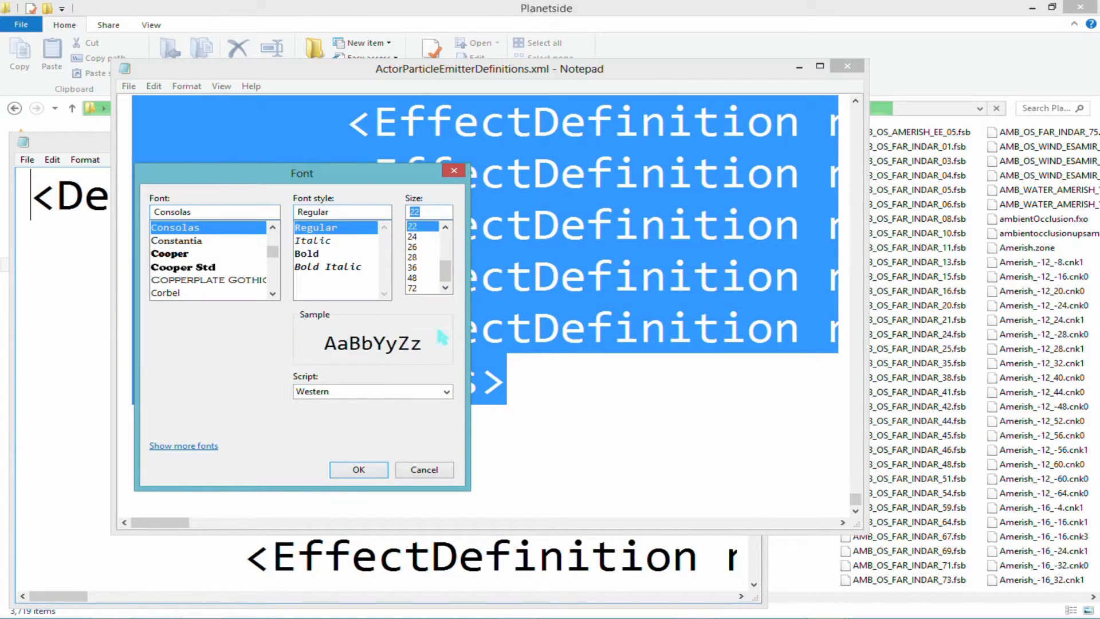
pyautogui.click(358, 470)
# Step: Look through the effect definitions in ActorParticleEmitterDefinitions.xml and close both Notepad windows
pyautogui.scroll(10, 493, 355)
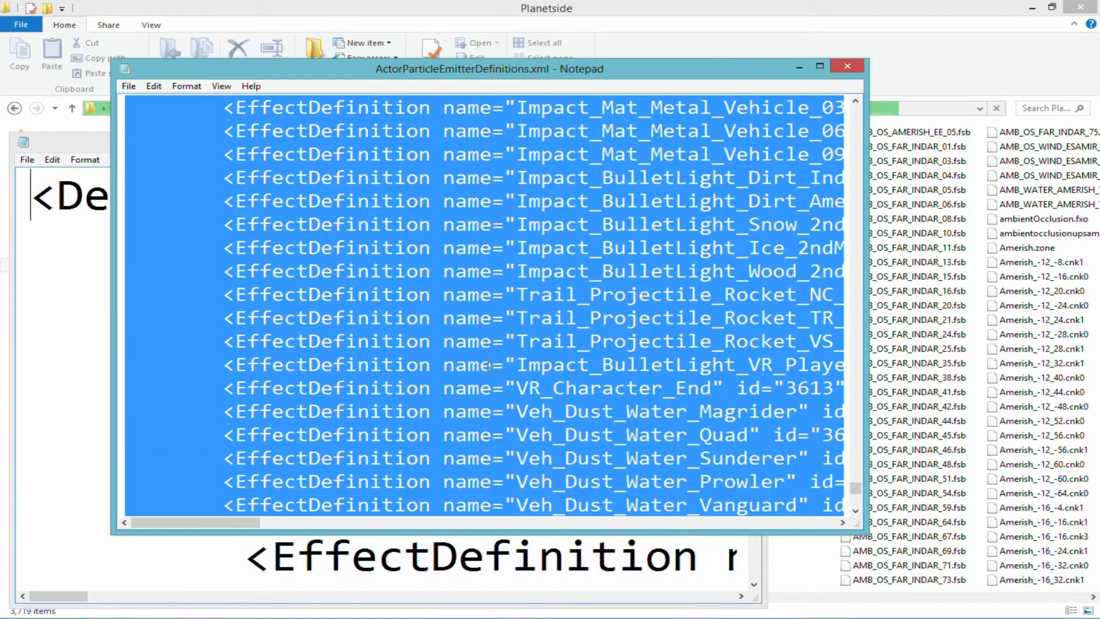
pyautogui.hscroll(6, 393, 458)
pyautogui.scroll(8, 380, 327)
pyautogui.scroll(20, 380, 327)
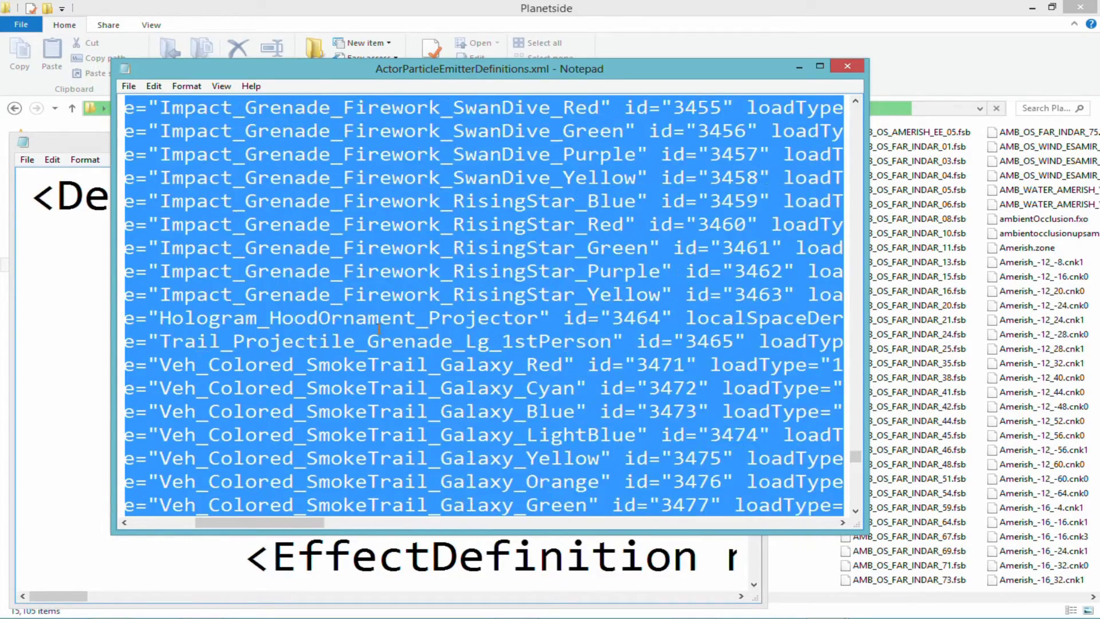
pyautogui.scroll(20, 379, 327)
pyautogui.click(847, 67)
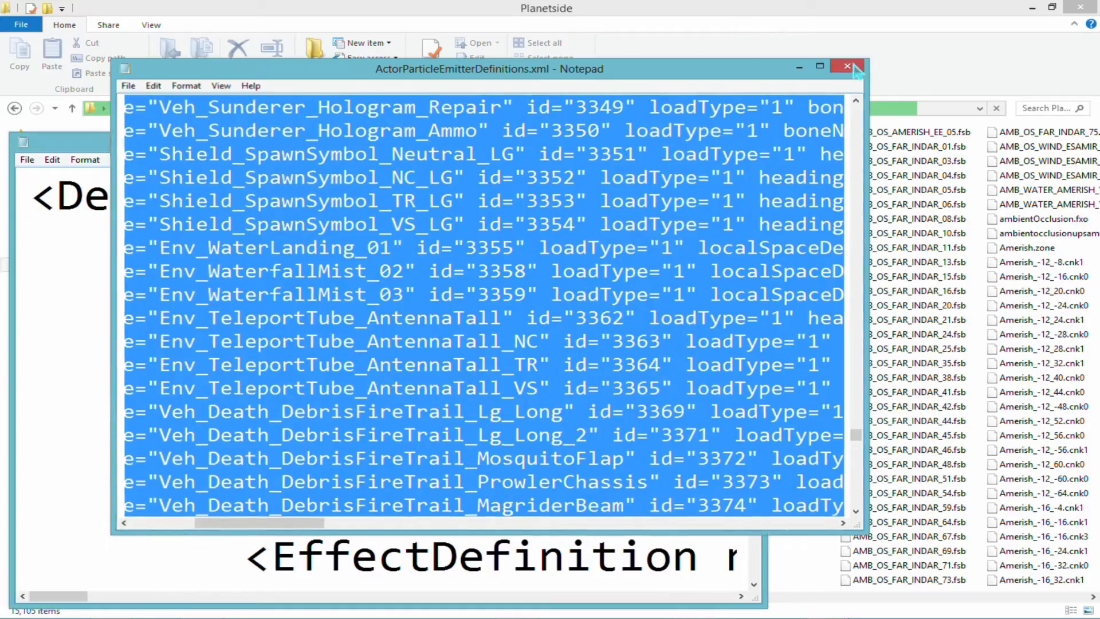
pyautogui.click(742, 141)
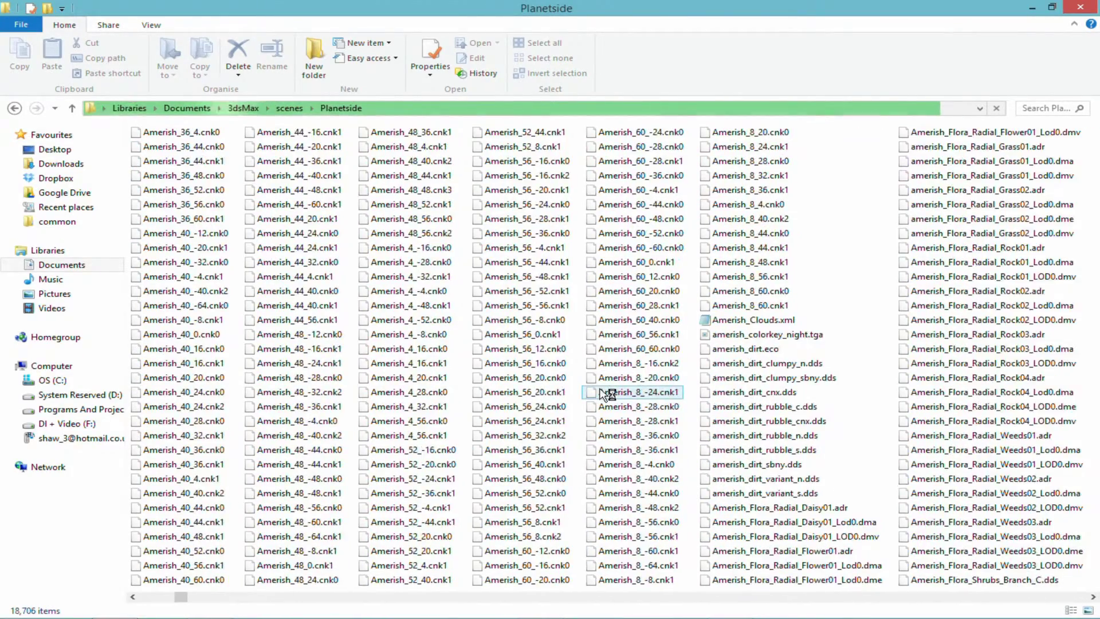
# Step: Browse the extracted files in the Planetside folder and sort them by type
pyautogui.scroll(-4, 761, 291)
pyautogui.scroll(-10, 767, 298)
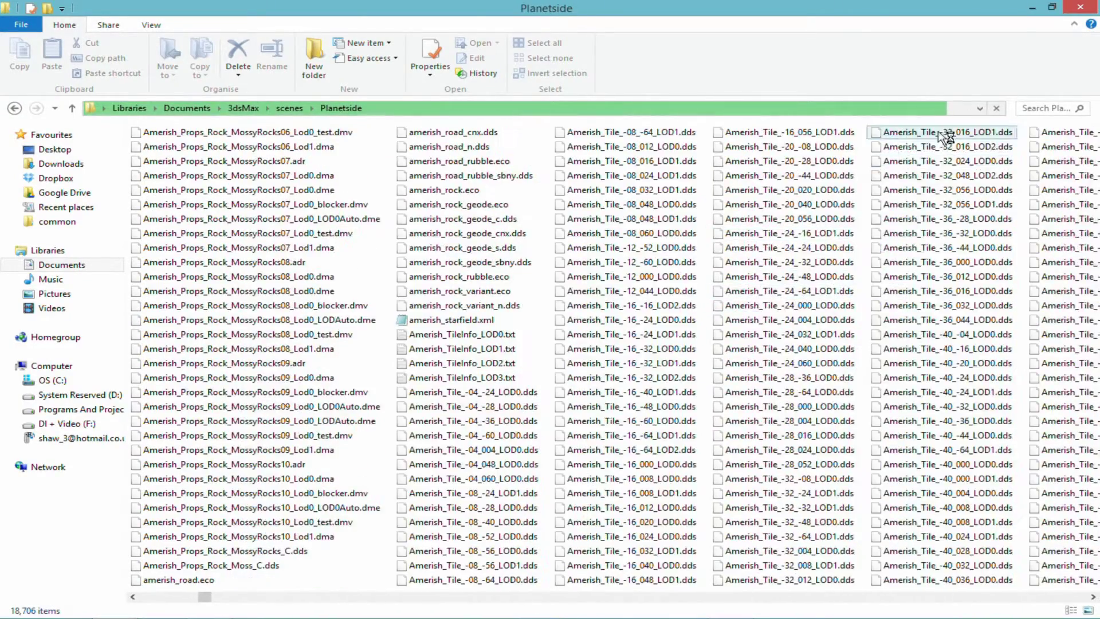
pyautogui.scroll(8, 836, 258)
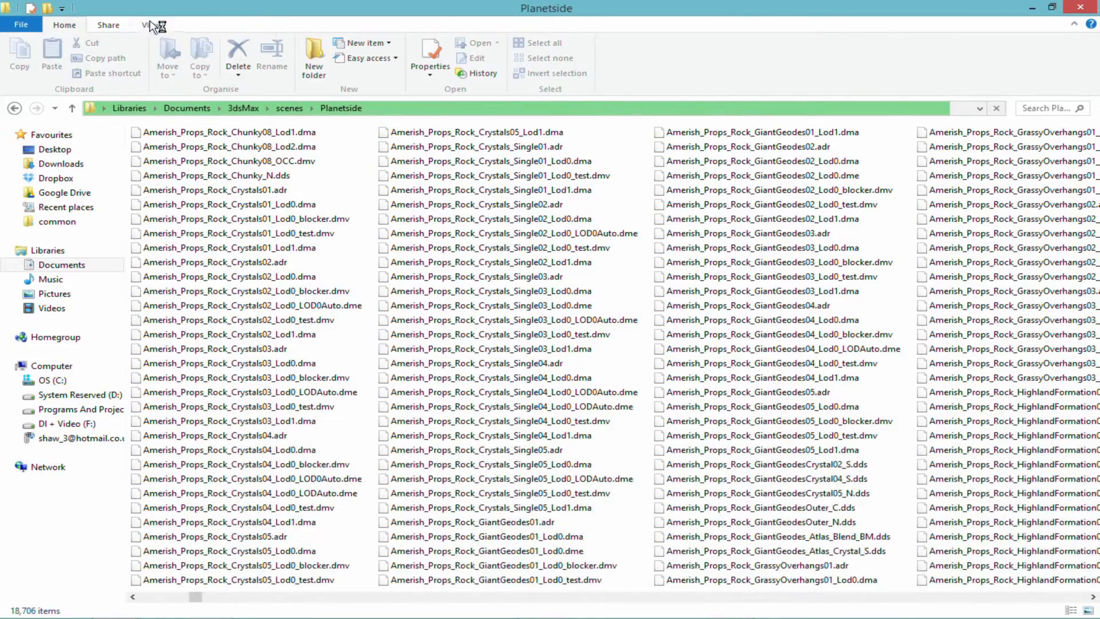
pyautogui.click(151, 26)
pyautogui.click(468, 73)
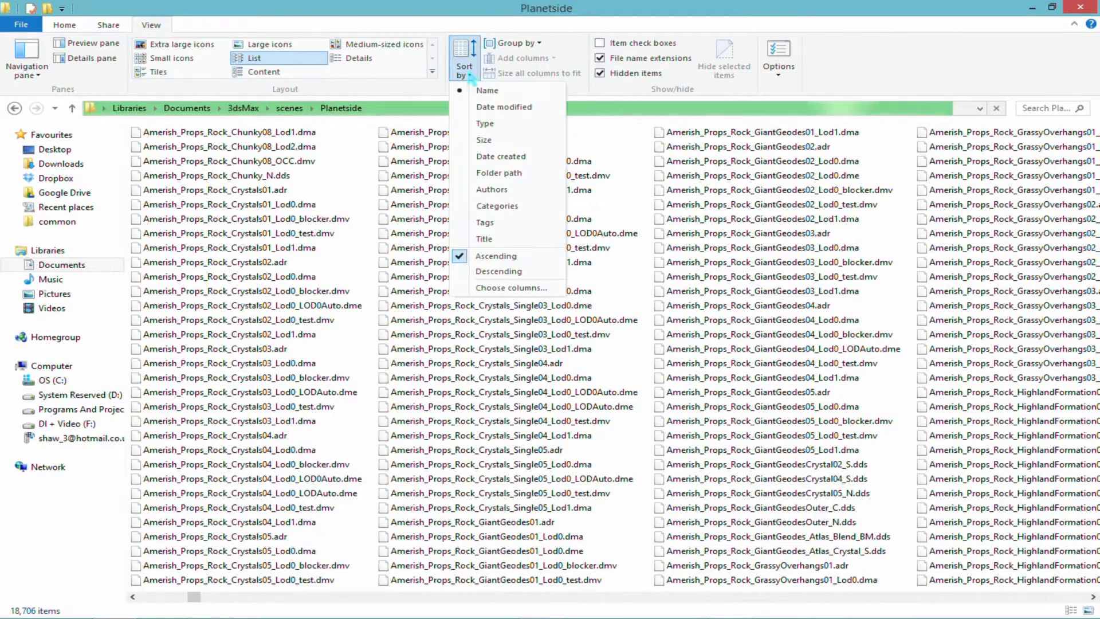
pyautogui.click(485, 124)
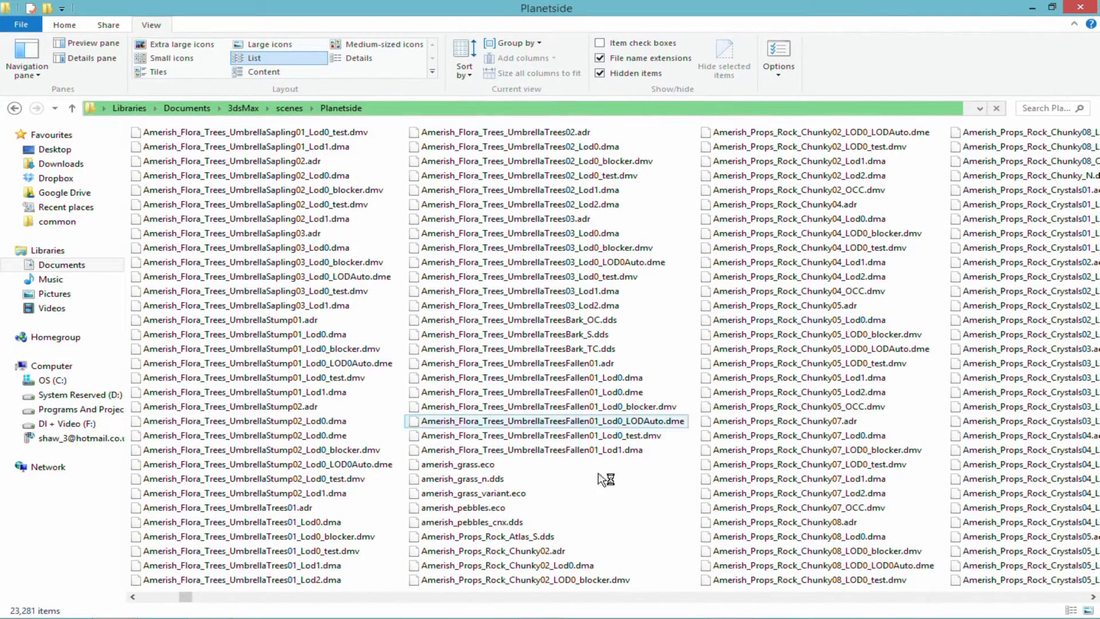
# Step: Search the Planetside folder for ".dds" and look through the matching files
pyautogui.scroll(-15, 667, 434)
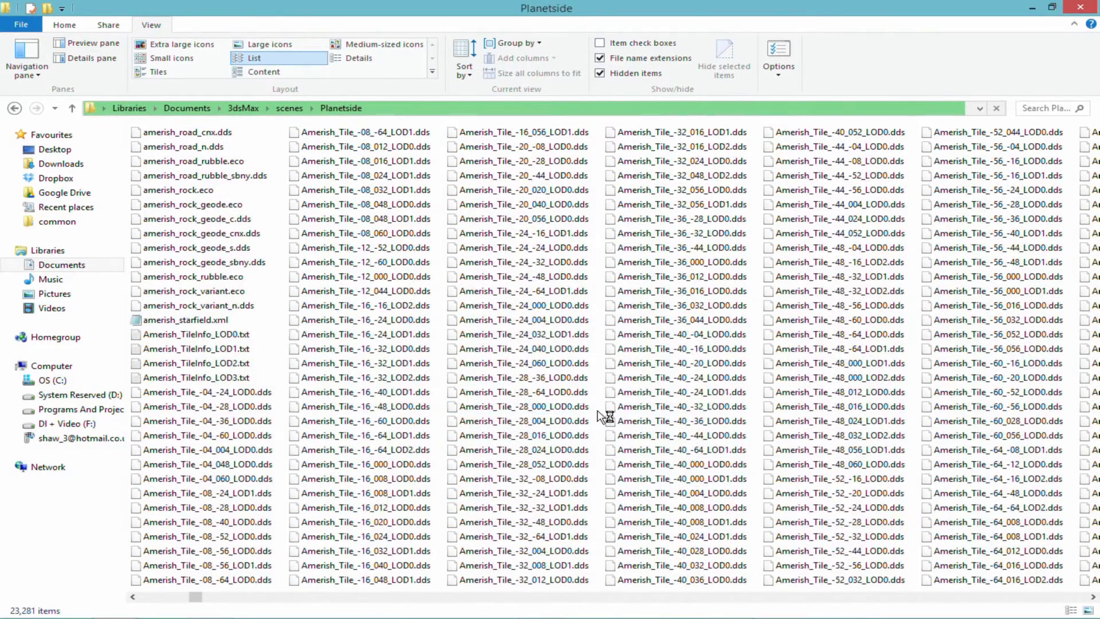
pyautogui.scroll(-10, 601, 416)
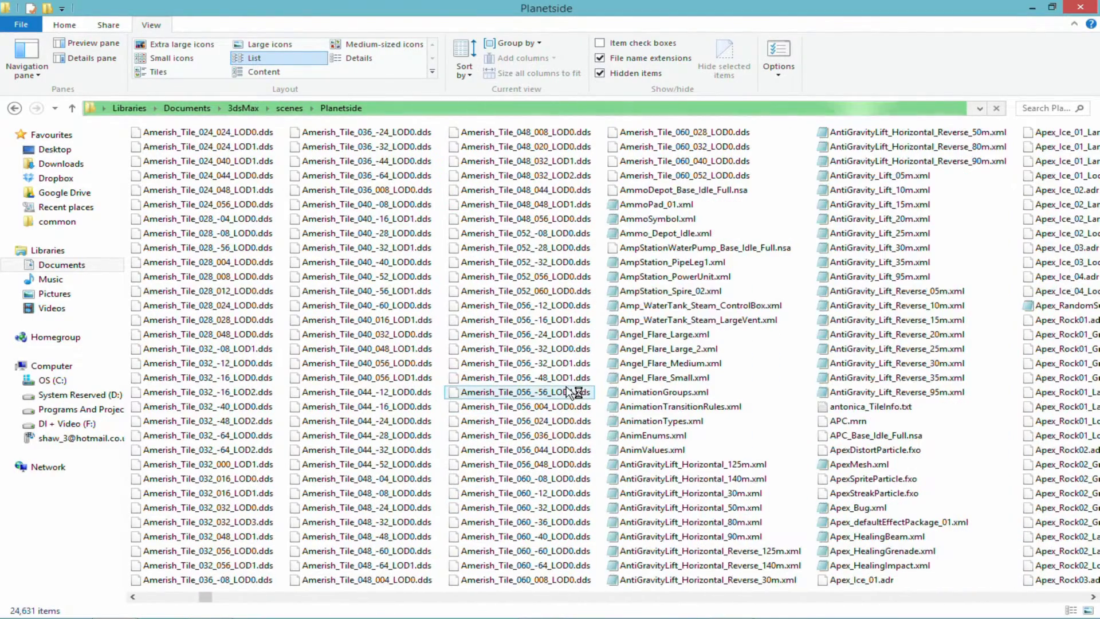
pyautogui.scroll(15, 512, 411)
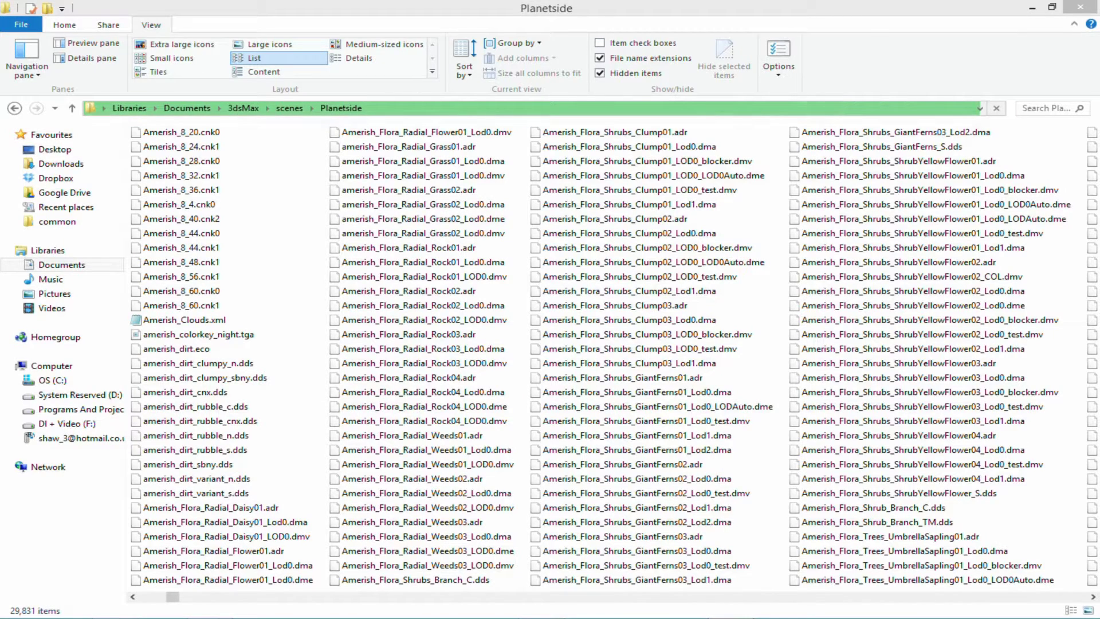
pyautogui.click(1051, 108)
pyautogui.write('.dds')
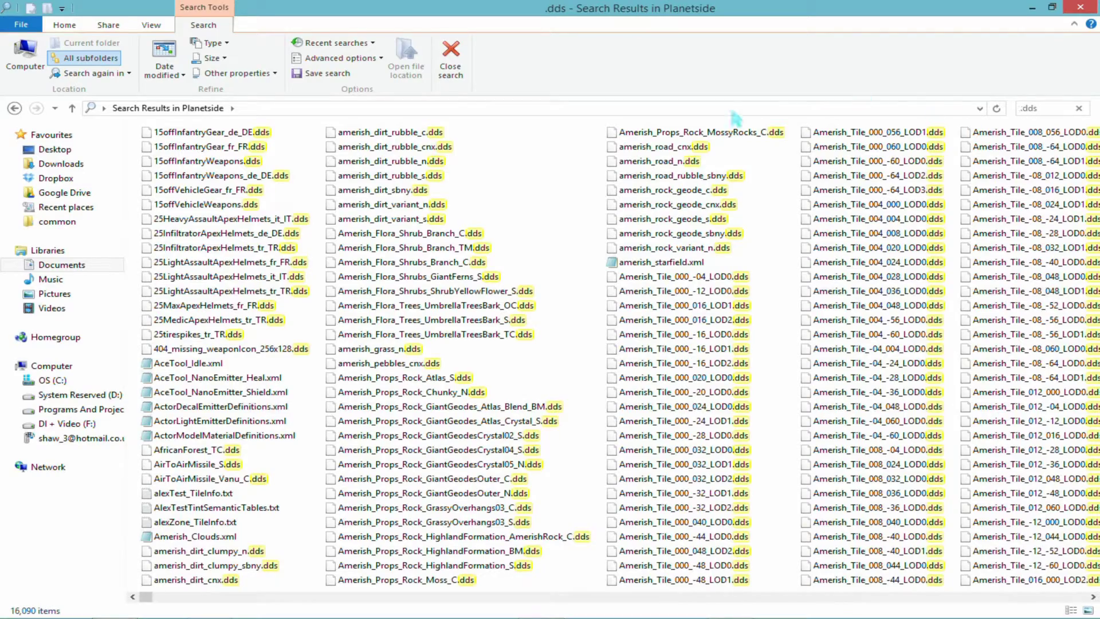
pyautogui.scroll(-10, 330, 301)
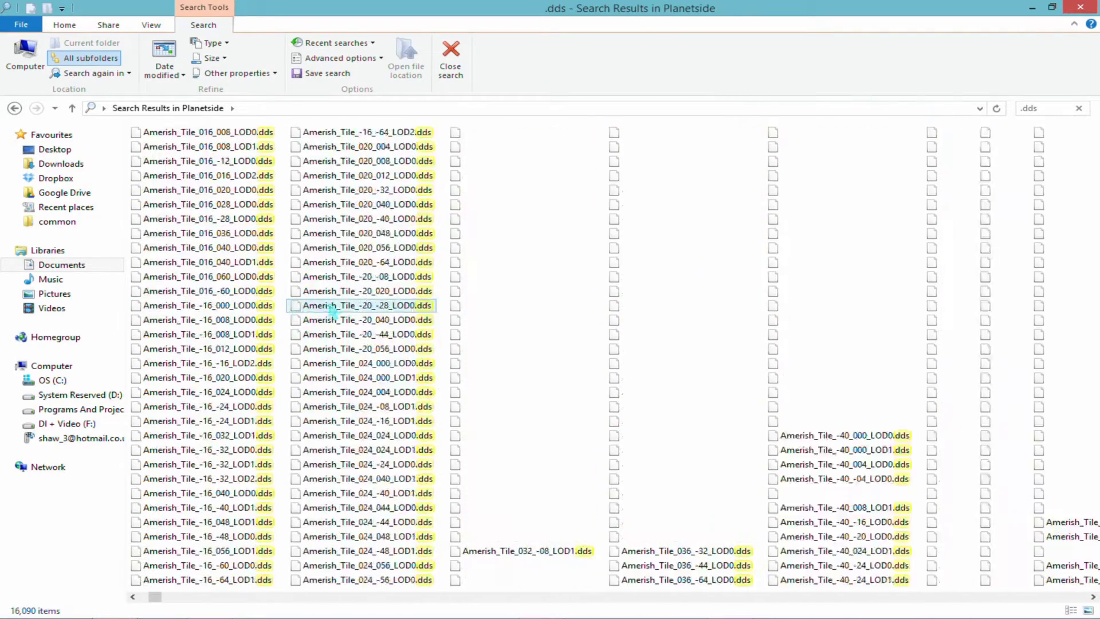
pyautogui.scroll(-15, 331, 307)
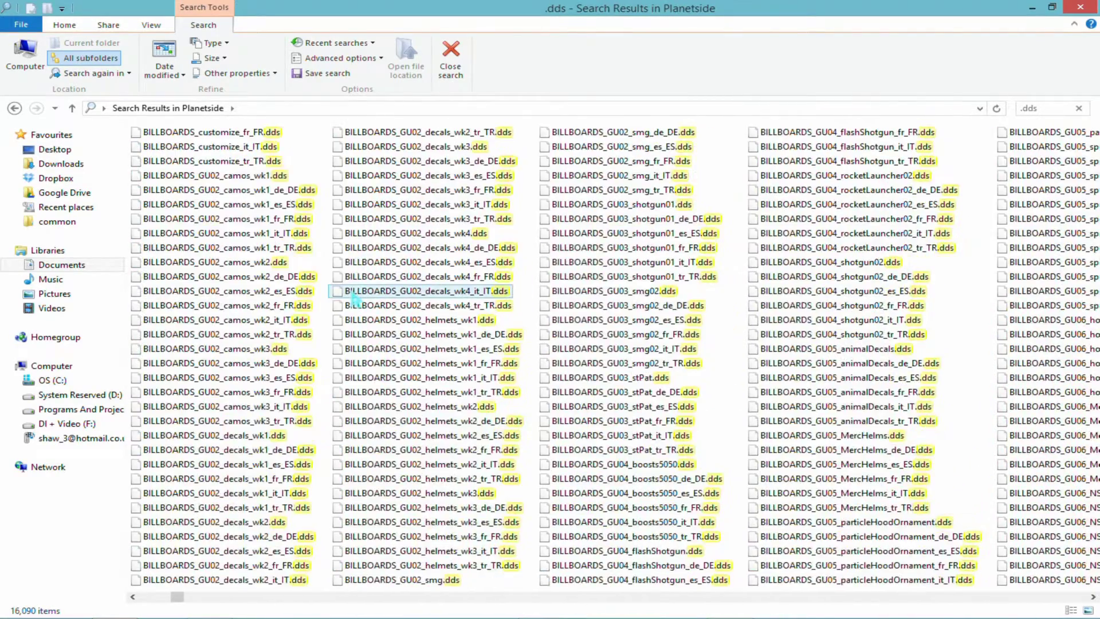
pyautogui.scroll(5, 355, 299)
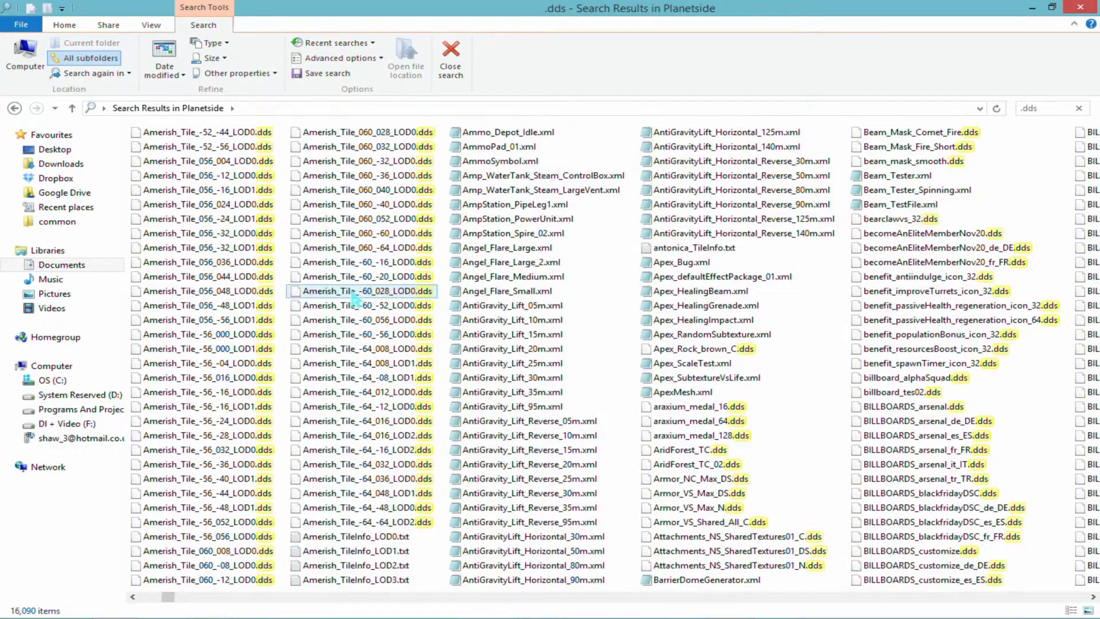
# Step: Sort the .dds search results by type and return to the start of the list
pyautogui.click(152, 25)
pyautogui.click(461, 68)
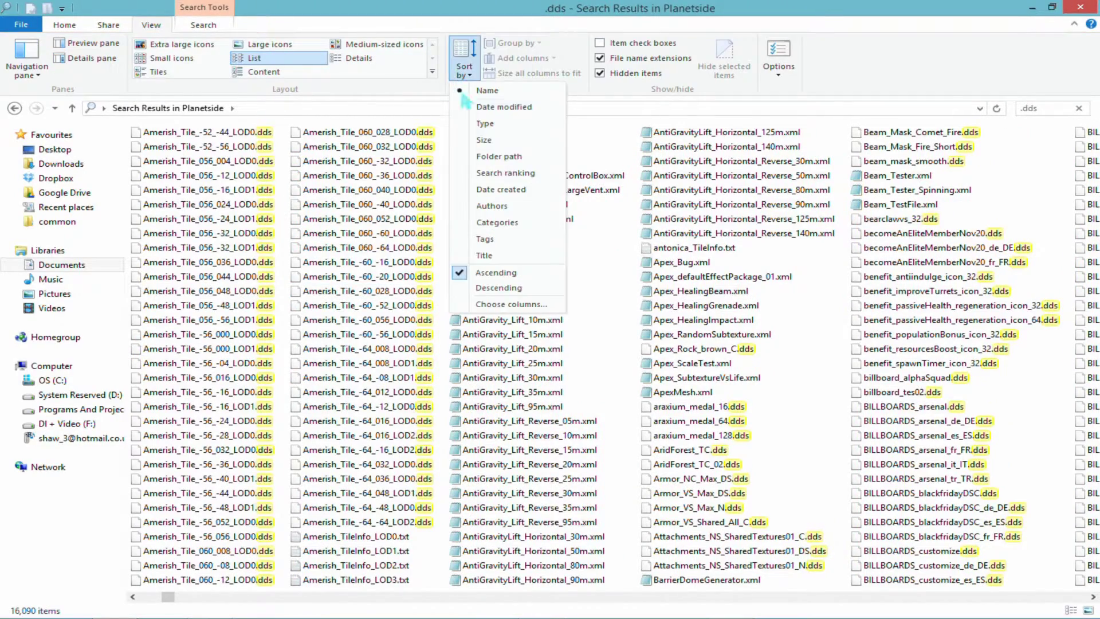
pyautogui.click(476, 131)
pyautogui.scroll(-15, 462, 360)
pyautogui.scroll(15, 538, 395)
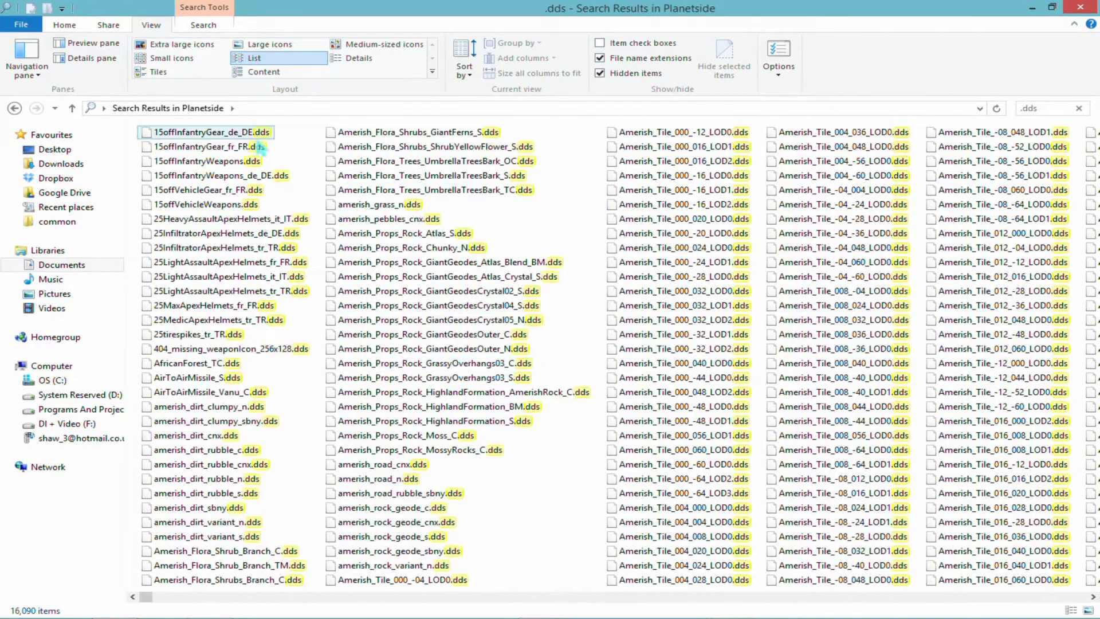
# Step: Look through the sorted .dds texture files, including the billboards, decals and Esamir tiles
pyautogui.scroll(-12, 590, 372)
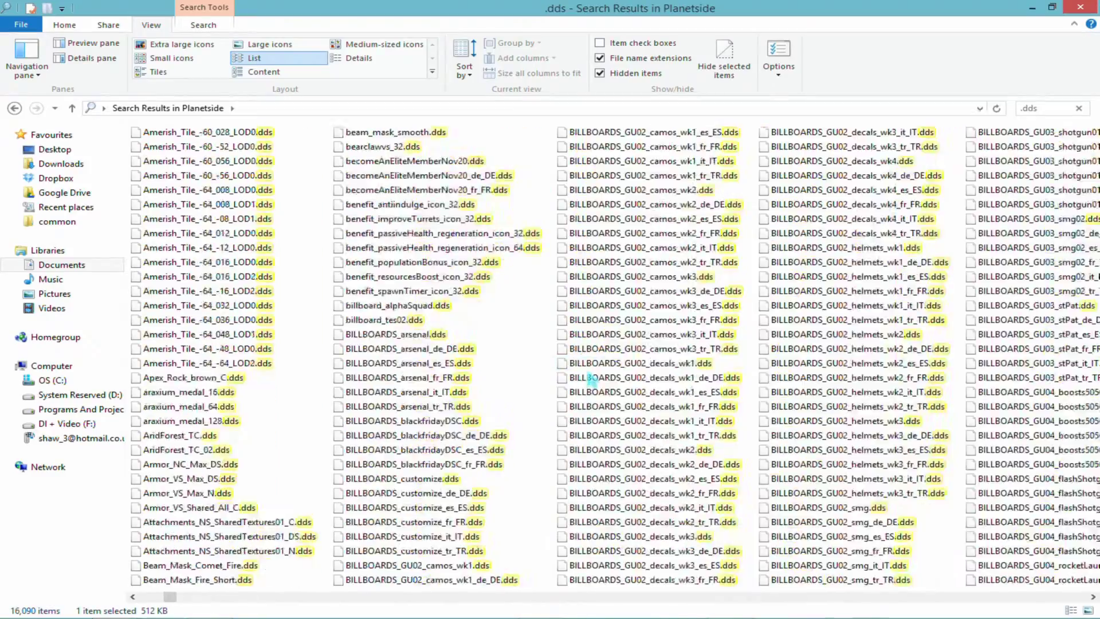
pyautogui.scroll(-15, 592, 378)
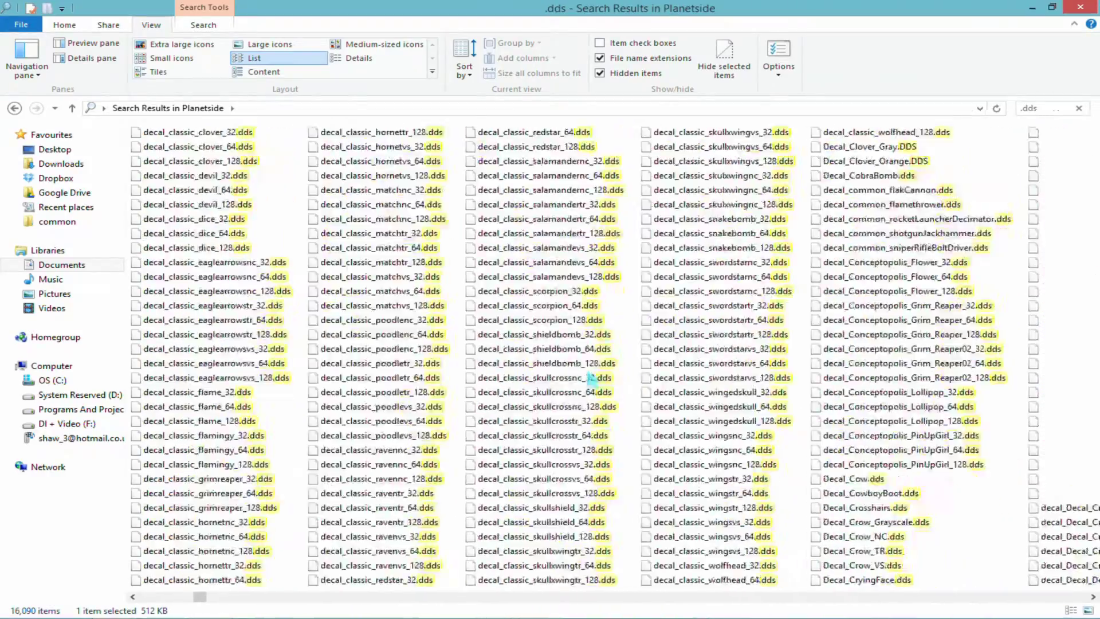
pyautogui.scroll(-15, 592, 379)
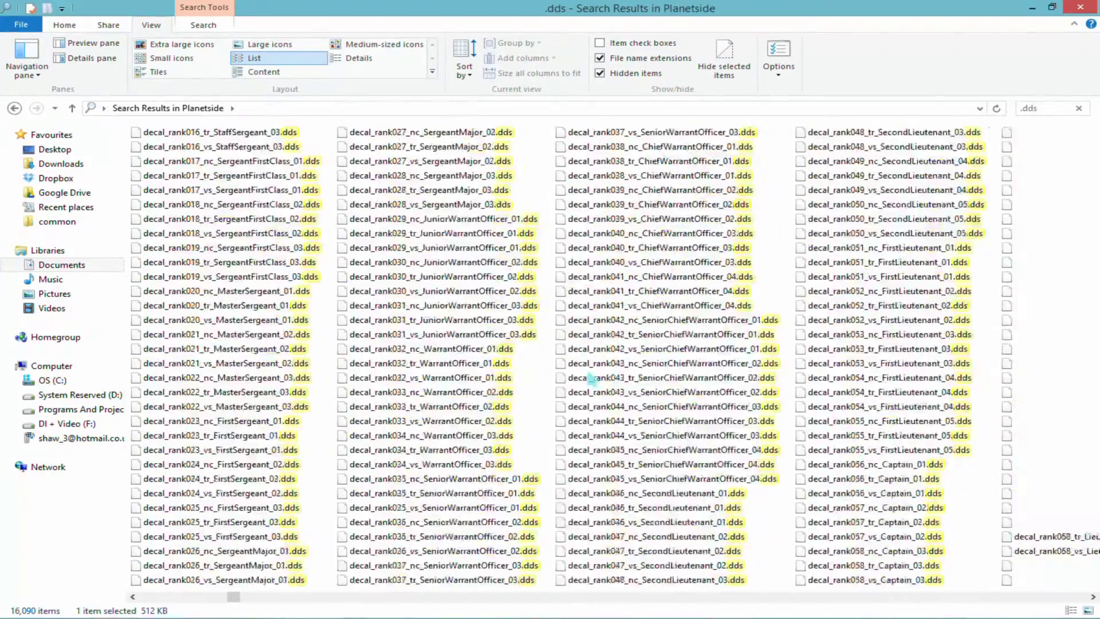
pyautogui.scroll(-15, 593, 379)
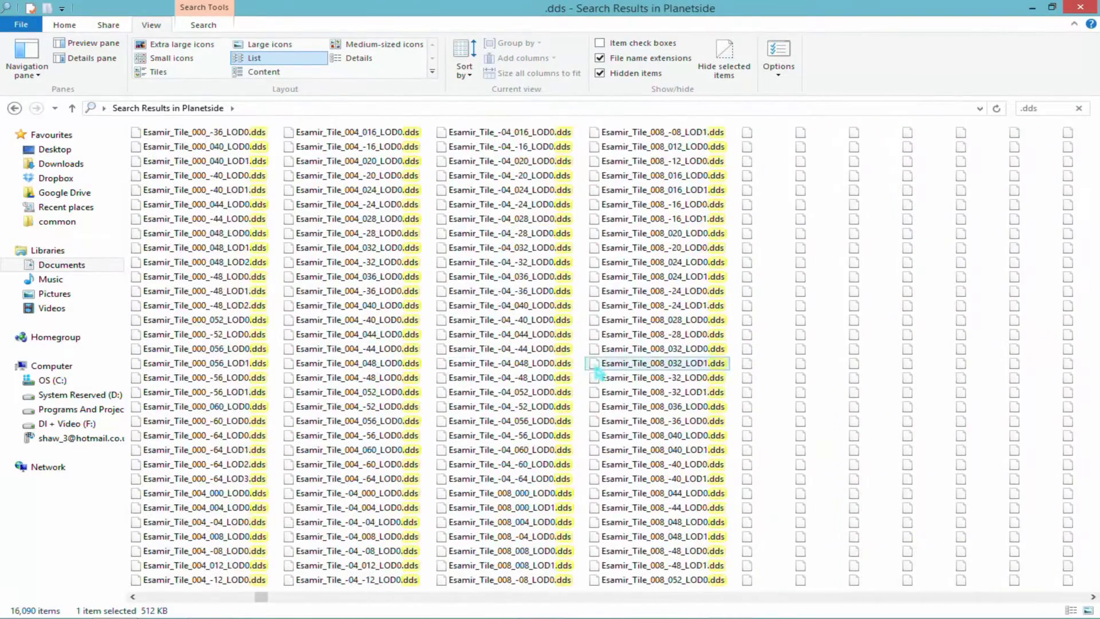
pyautogui.scroll(-4, 598, 374)
pyautogui.scroll(-1, 598, 372)
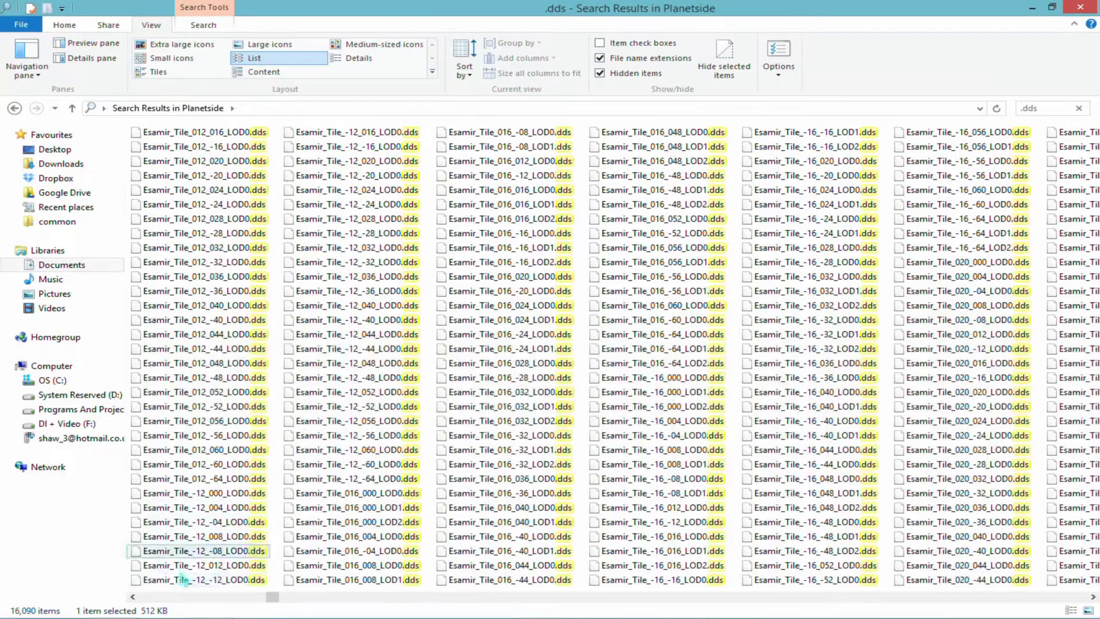
pyautogui.moveTo(295, 597); pyautogui.dragTo(975, 613)
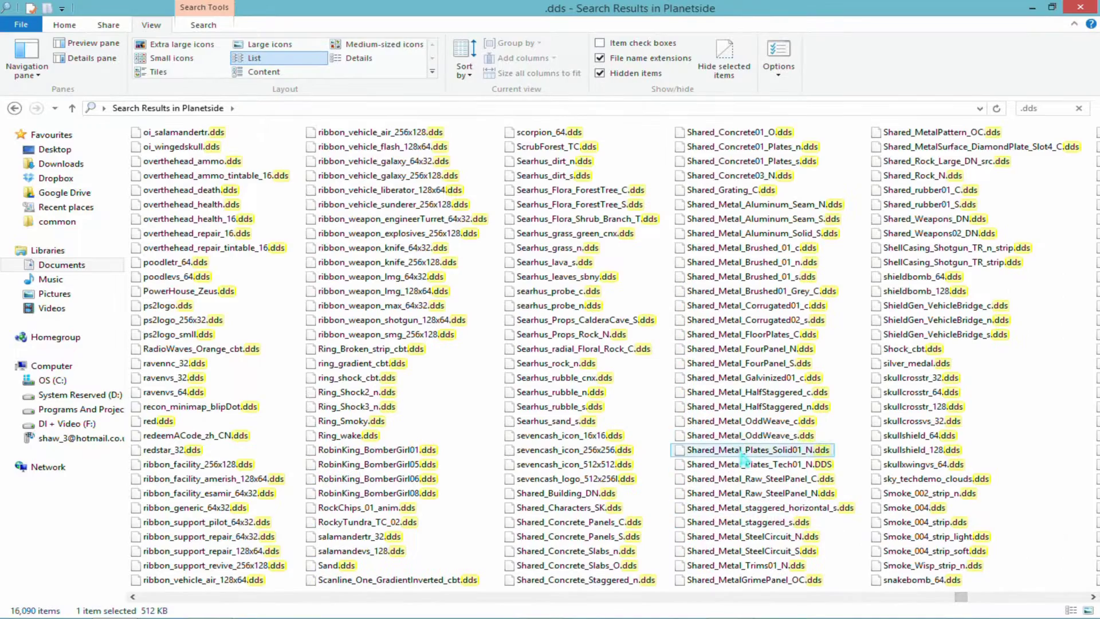
pyautogui.press('e')
pyautogui.scroll(-4, 743, 458)
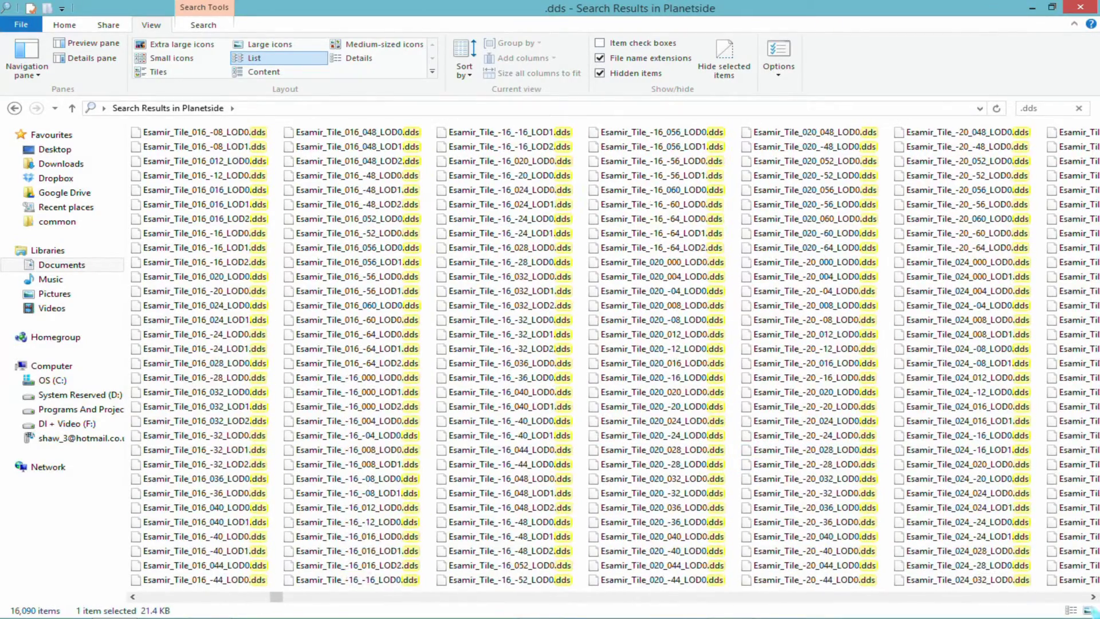
# Step: Select all the .dds files in the search results, from the first one through yellow.dds
pyautogui.moveTo(289, 612); pyautogui.dragTo(1000, 606)
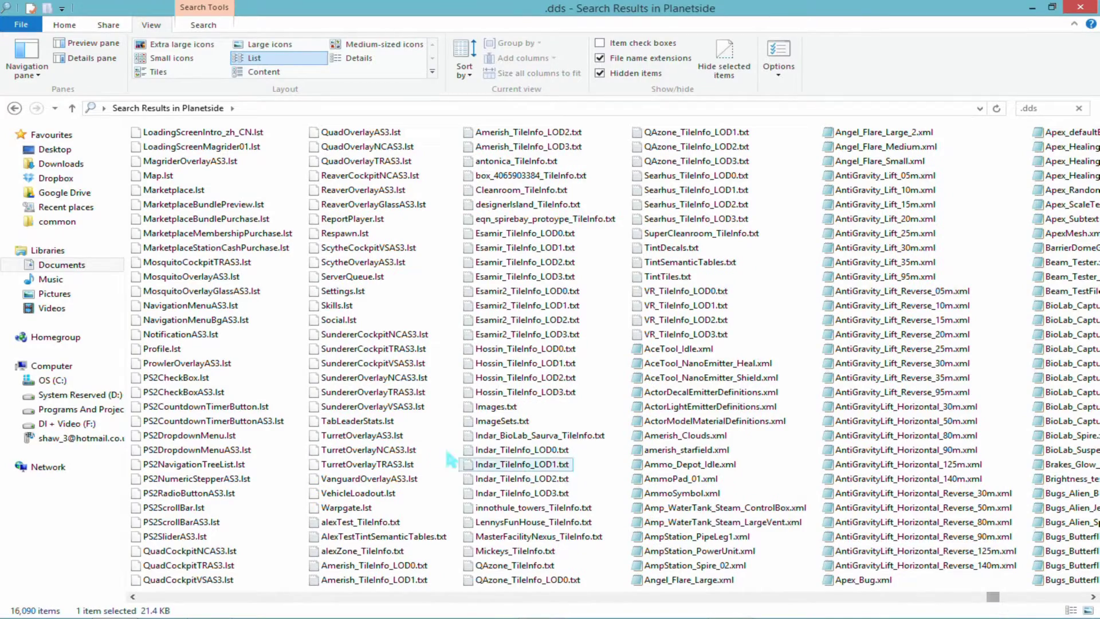
pyautogui.scroll(5, 421, 450)
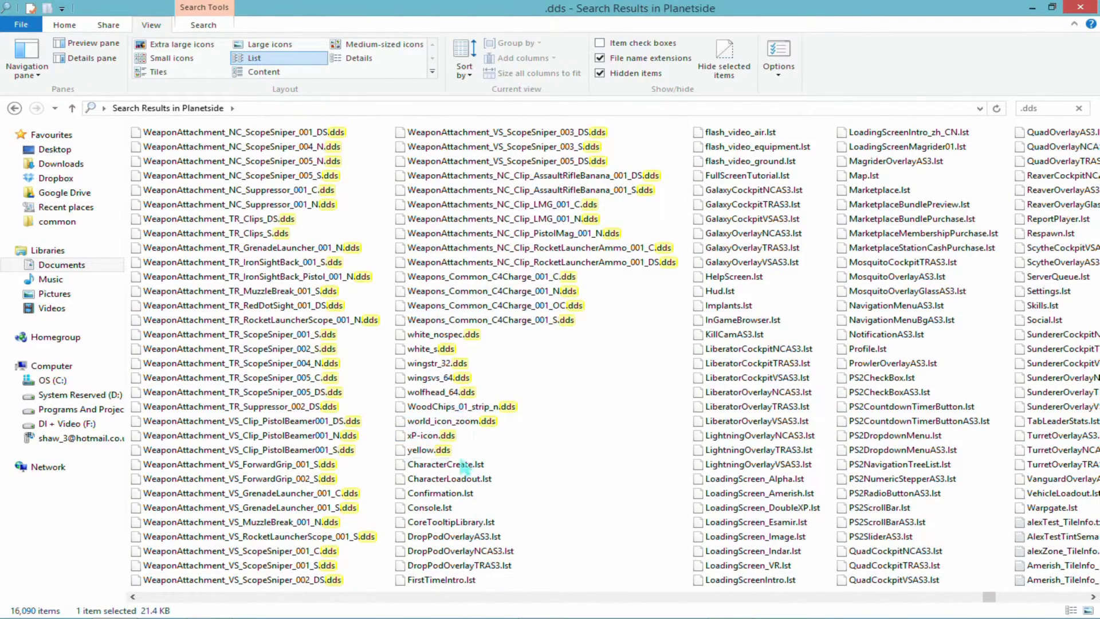
pyautogui.hotkey('shift', 'Home')
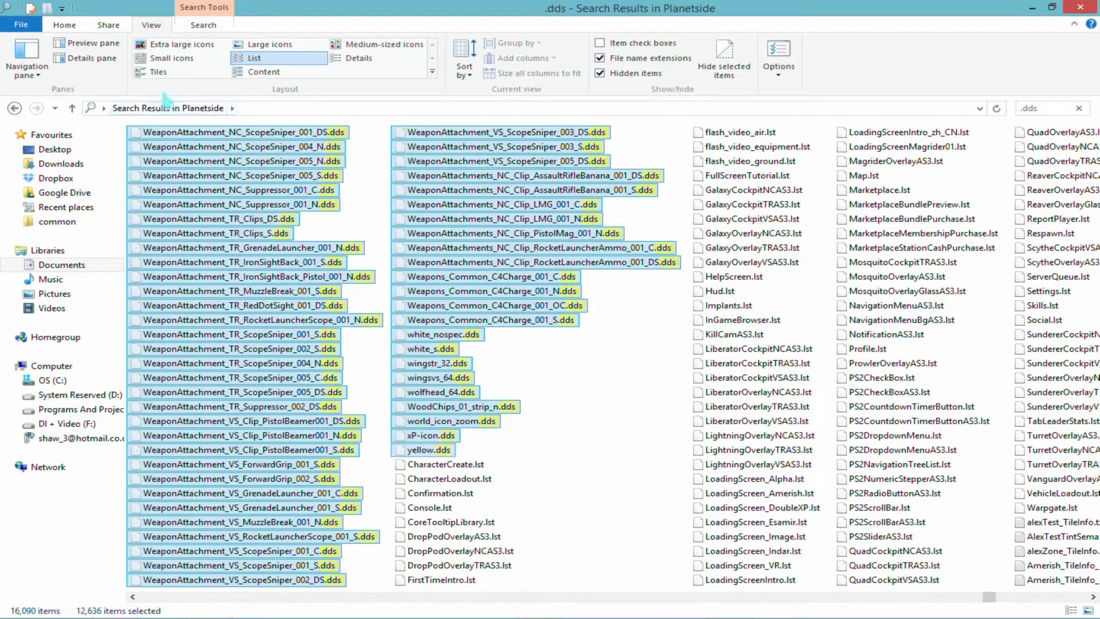
# Step: Create a folder named Tex in the scenes folder and open it
pyautogui.click(15, 109)
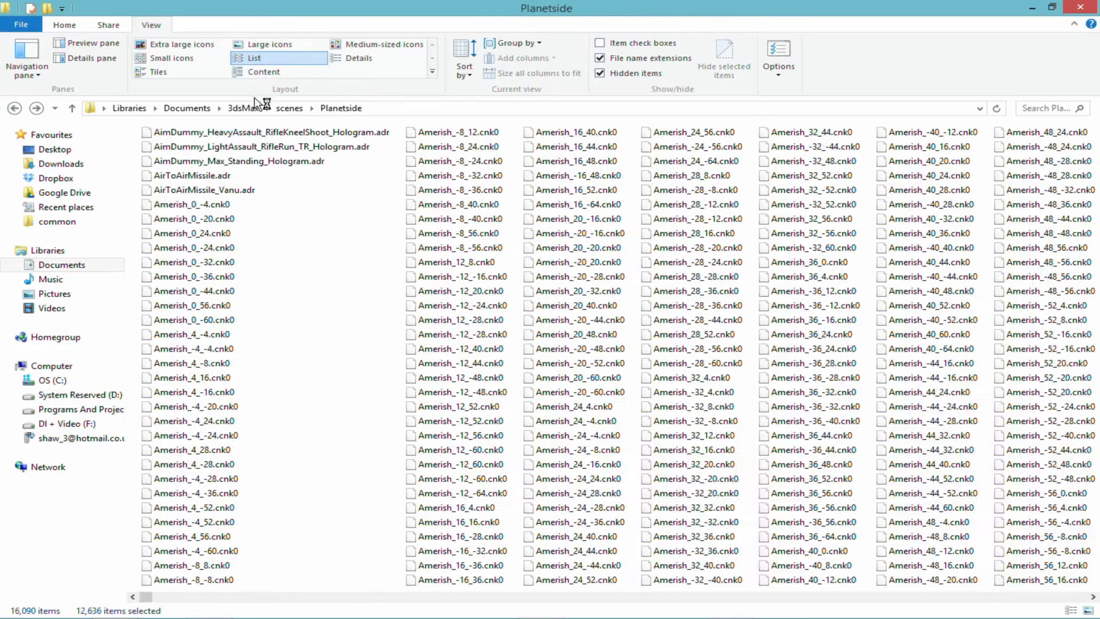
pyautogui.click(294, 108)
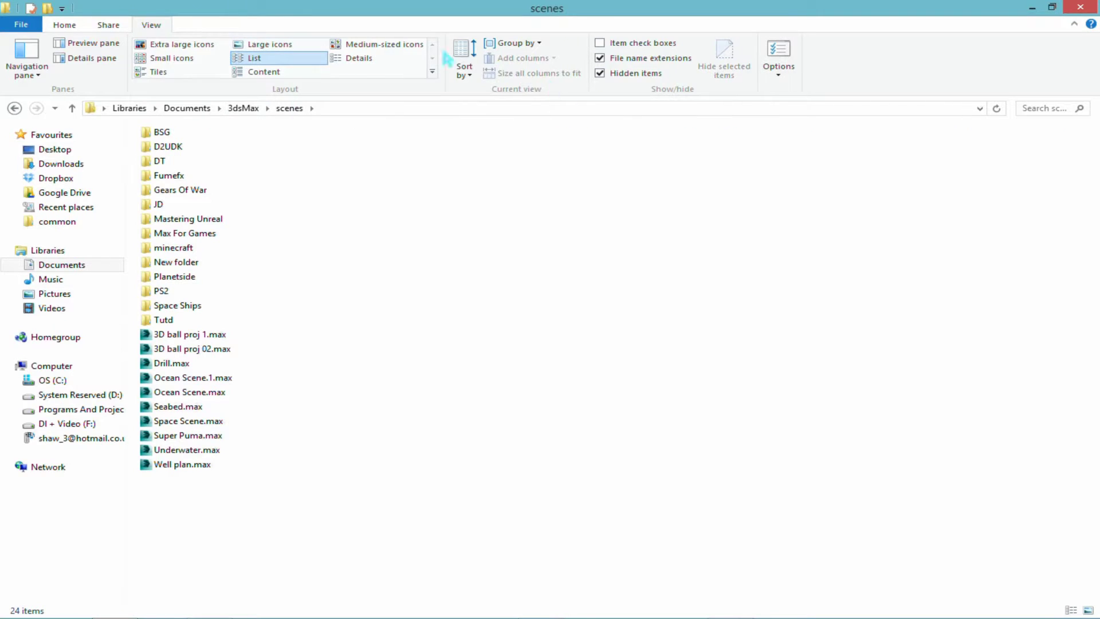
pyautogui.click(64, 25)
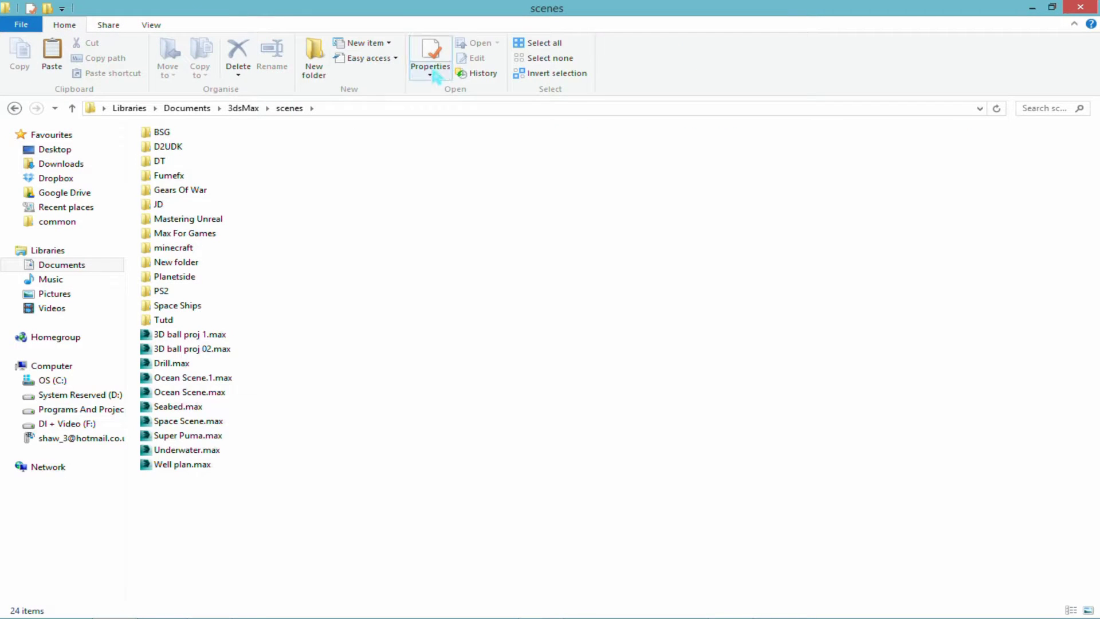
pyautogui.click(314, 60)
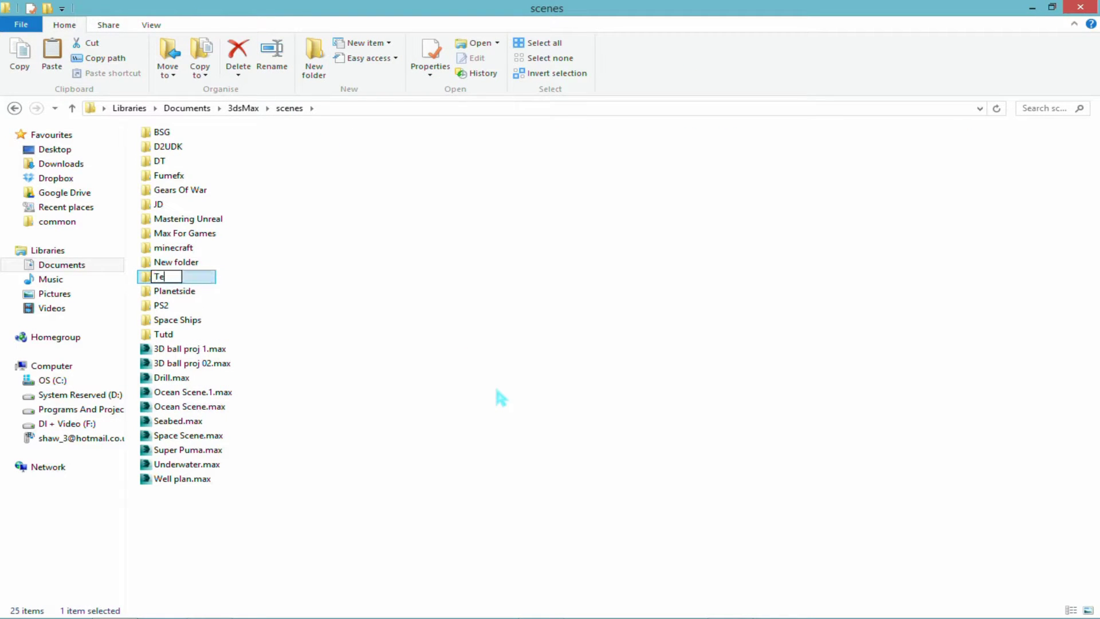
pyautogui.write('Tex')
pyautogui.press('Return')
pyautogui.press('Return')
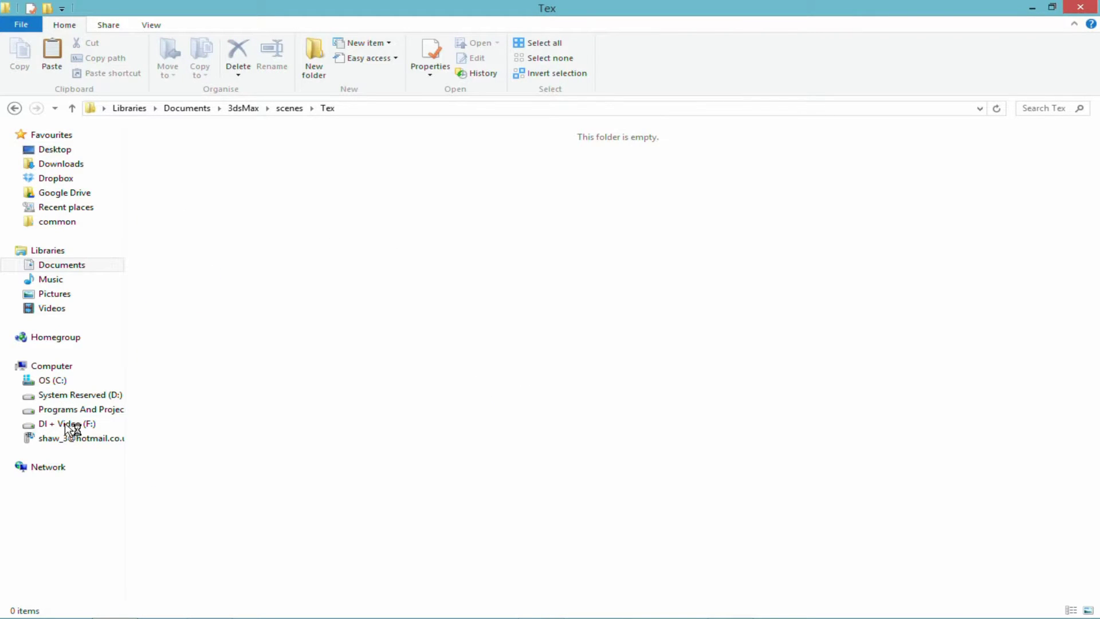
pyautogui.click(290, 108)
pyautogui.doubleClick(159, 317)
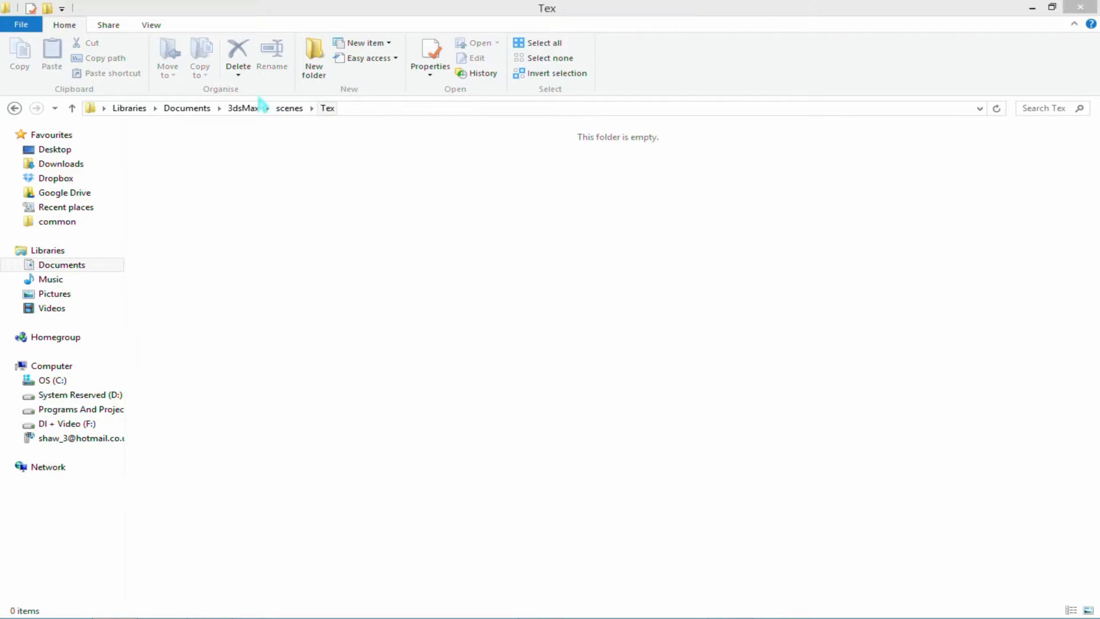
pyautogui.moveTo(105, 614)
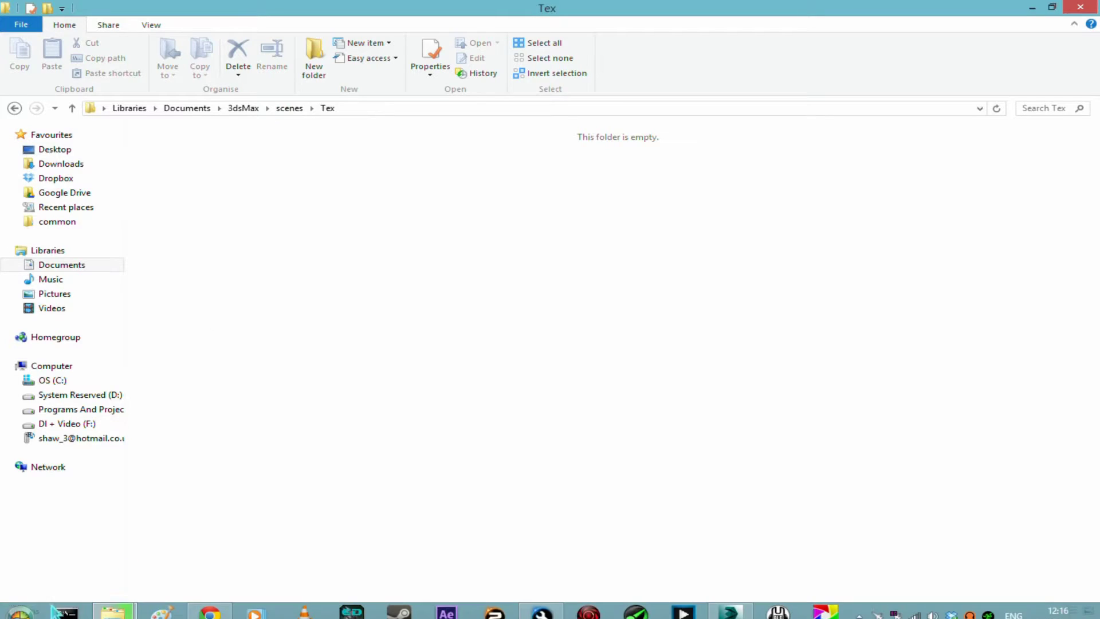
# Step: Start moving the selected .dds files into the Tex folder and cancel the transfer
pyautogui.click(270, 518)
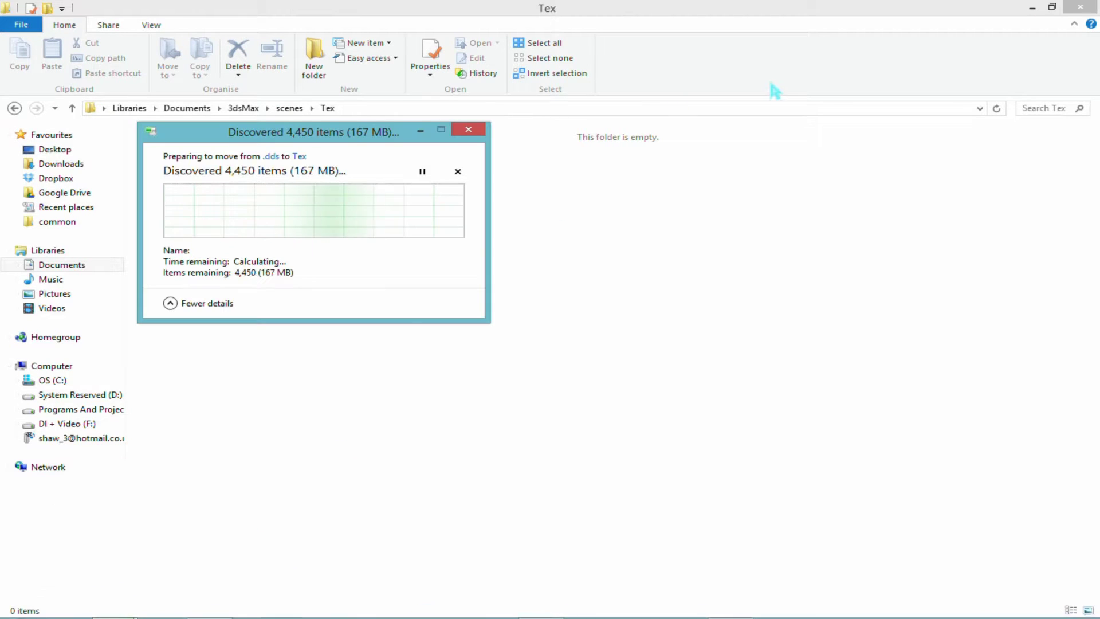
pyautogui.moveTo(361, 130); pyautogui.dragTo(470, 131)
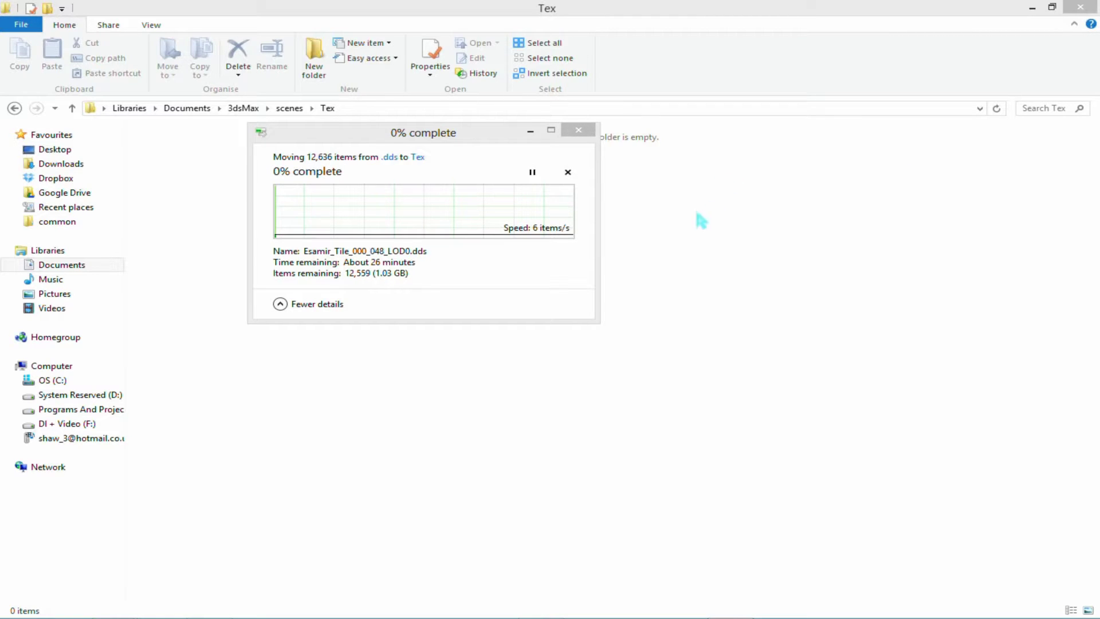
pyautogui.click(585, 132)
# Step: Return to the scenes folder and try to reopen the Tex folder
pyautogui.click(288, 109)
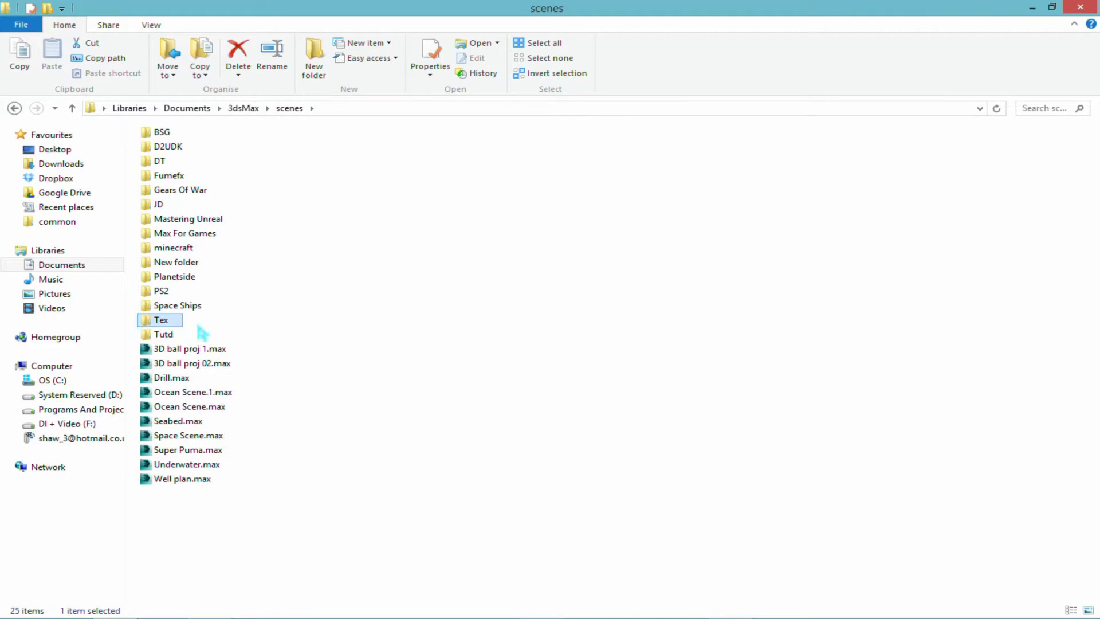
pyautogui.doubleClick(162, 319)
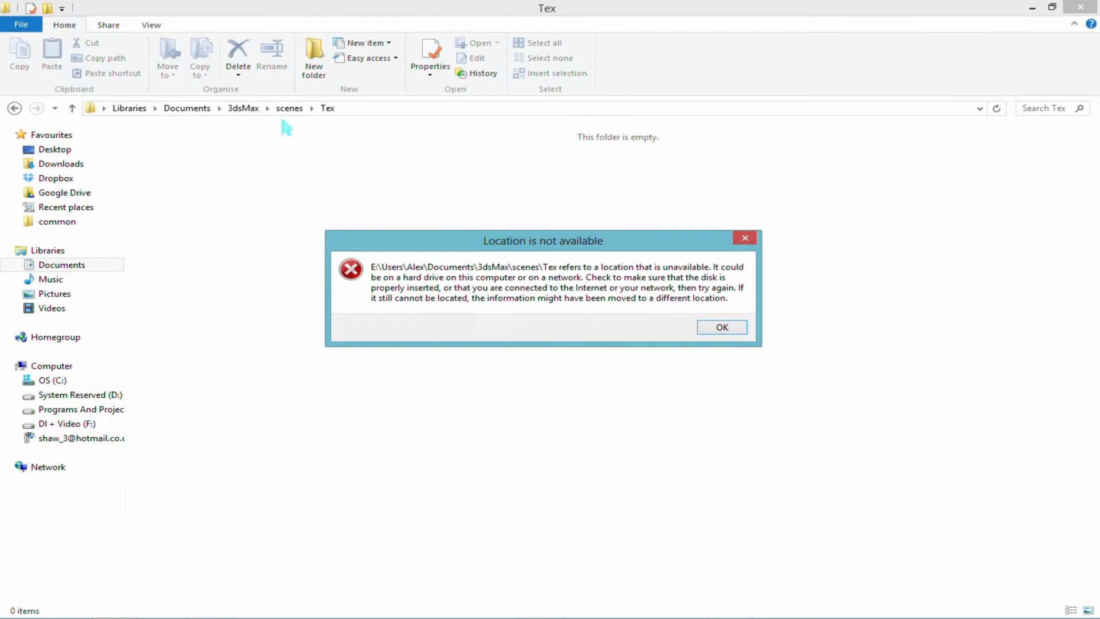
pyautogui.click(719, 328)
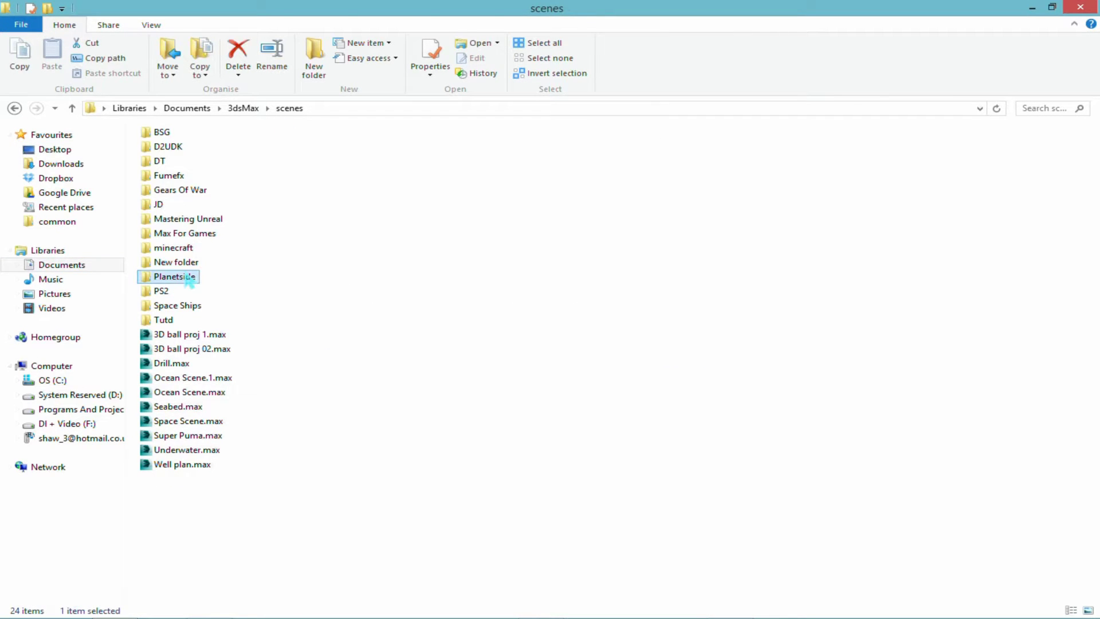
# Step: Open the Planetside folder and search it for .dds files
pyautogui.doubleClick(189, 277)
pyautogui.click(1043, 108)
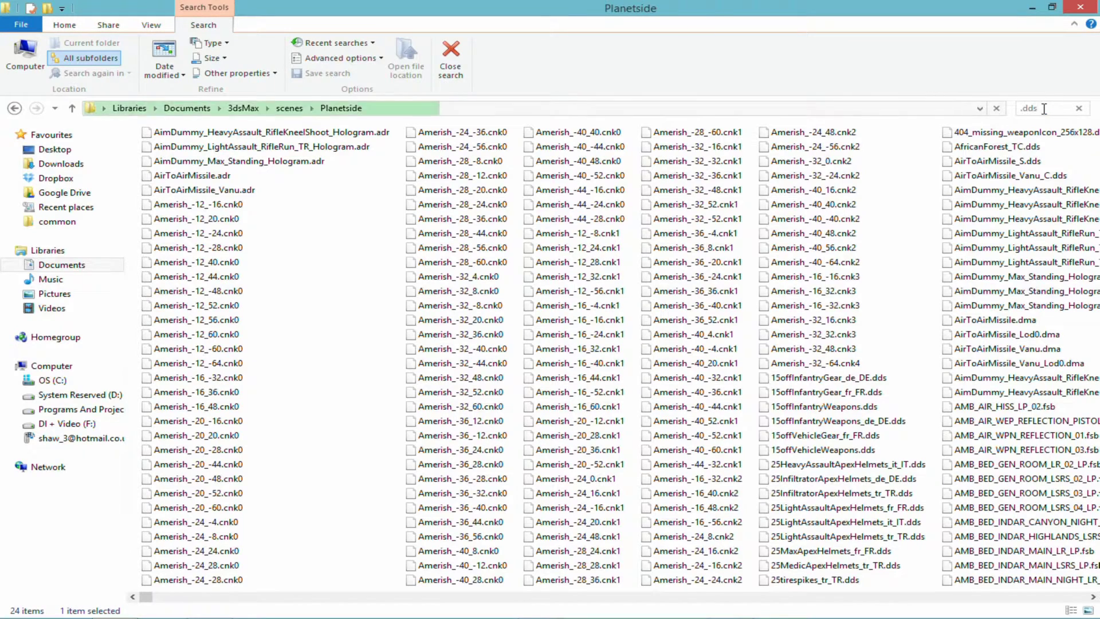
pyautogui.click(409, 291)
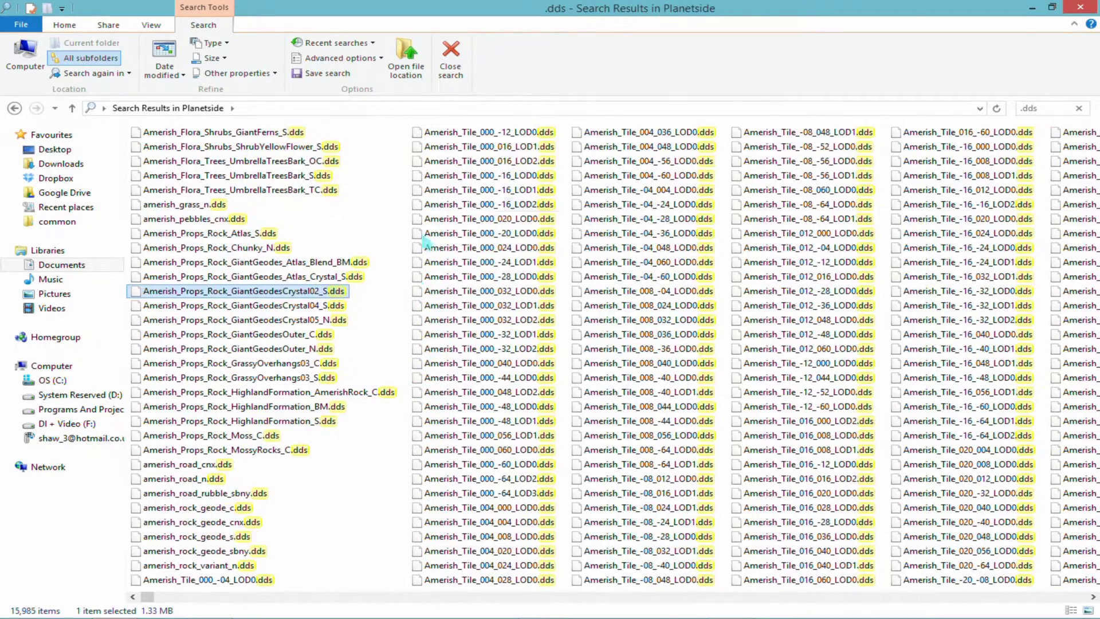
# Step: Examine the first .dds textures in the results, including the Amerish dirt, flora, prop rock and road files
pyautogui.click(442, 176)
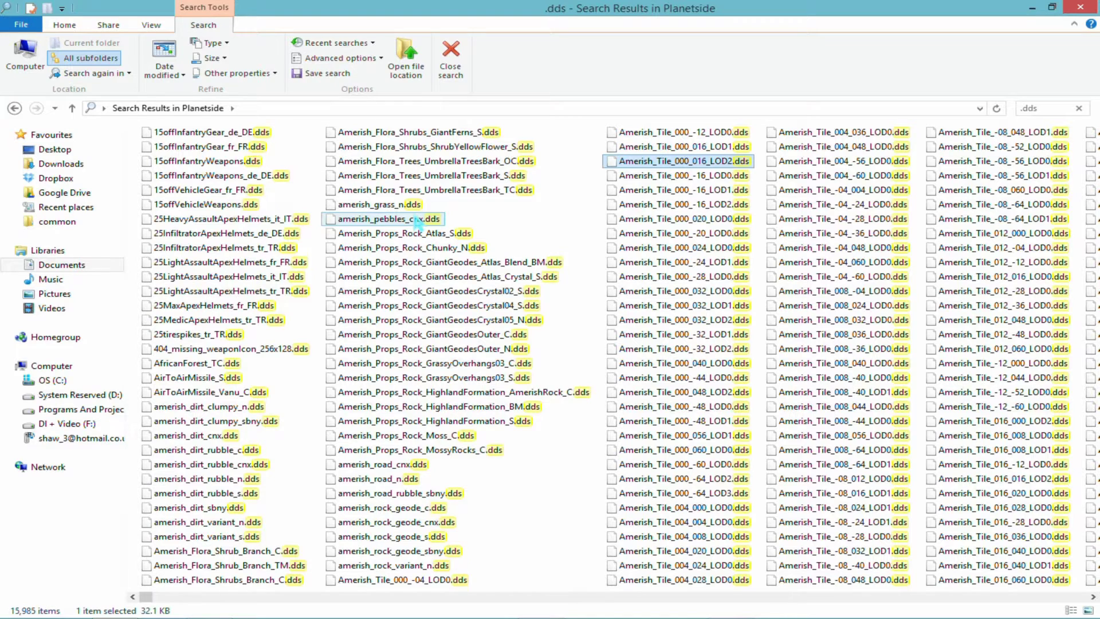
pyautogui.click(220, 465)
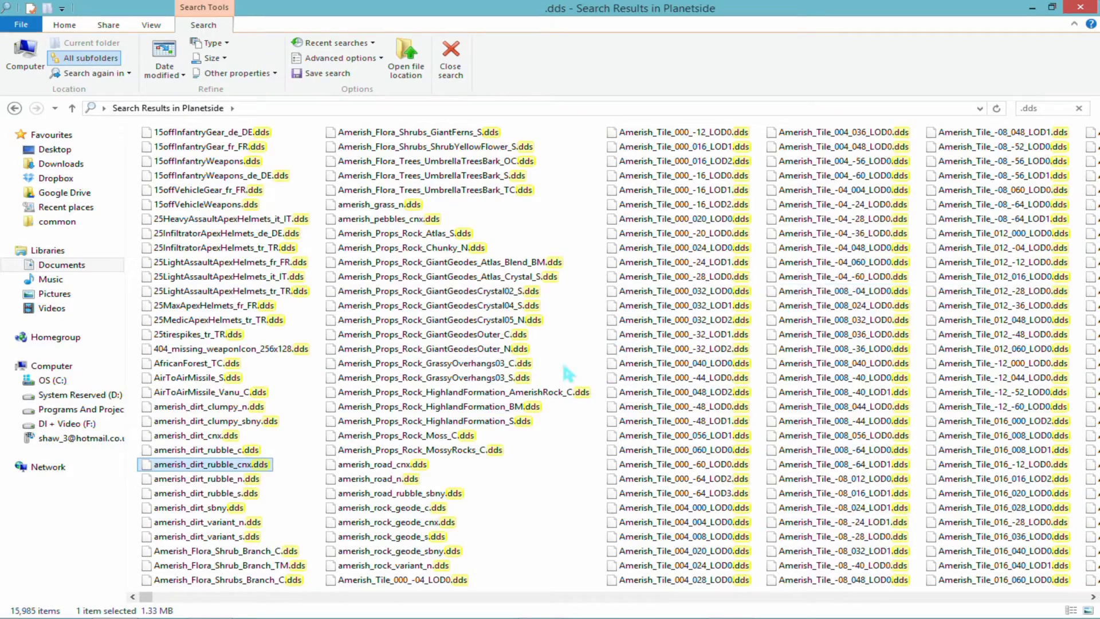
pyautogui.scroll(-6, 567, 369)
pyautogui.scroll(6, 573, 361)
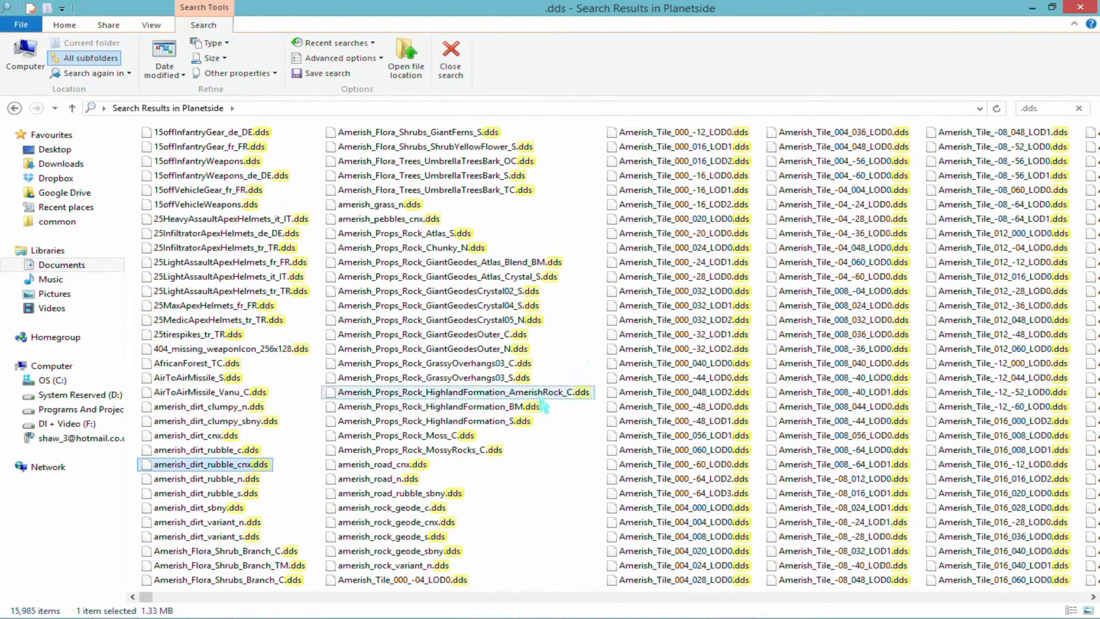
pyautogui.click(215, 408)
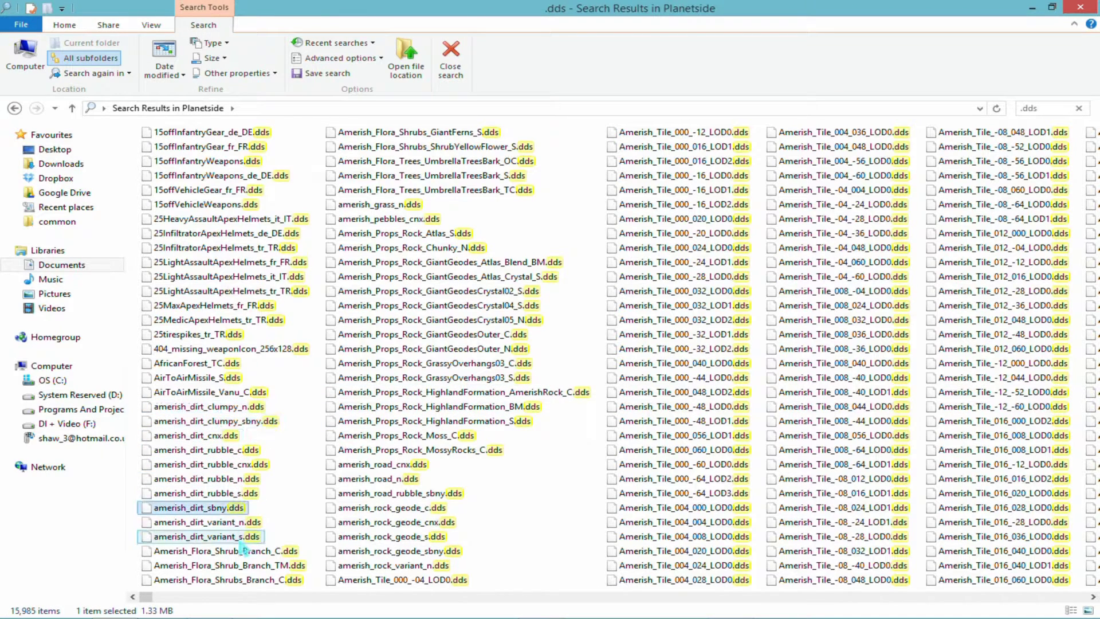
pyautogui.click(229, 580)
pyautogui.click(538, 261)
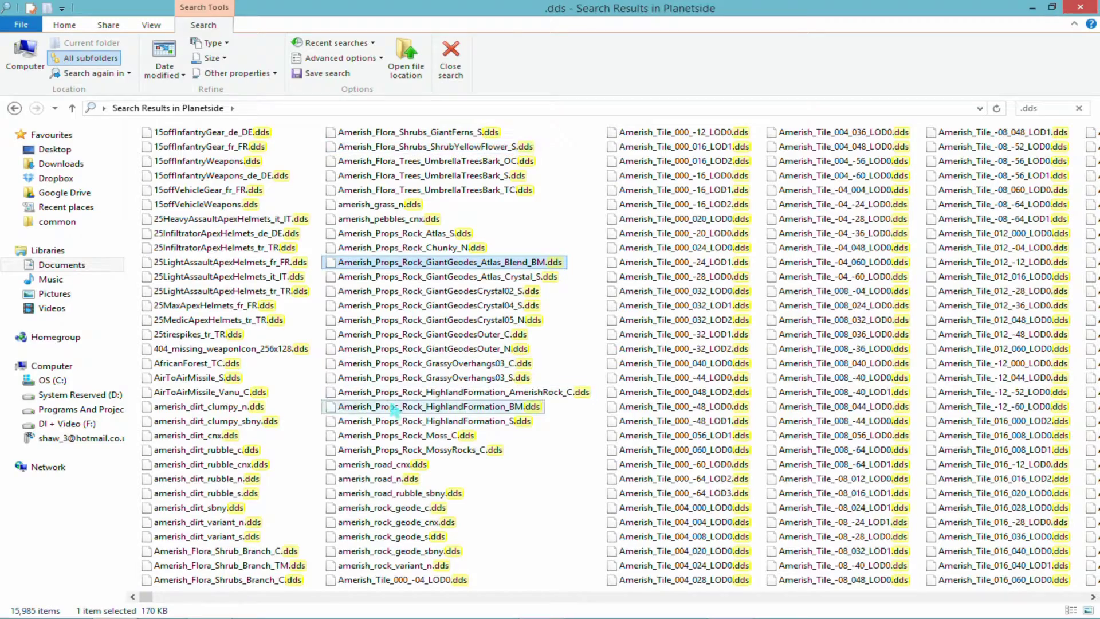
pyautogui.click(411, 509)
pyautogui.click(410, 479)
# Step: Look past the Amerish tiles to the Apex_Rock_brown_C, araxium medal and AridForest textures
pyautogui.hscroll(10, 412, 464)
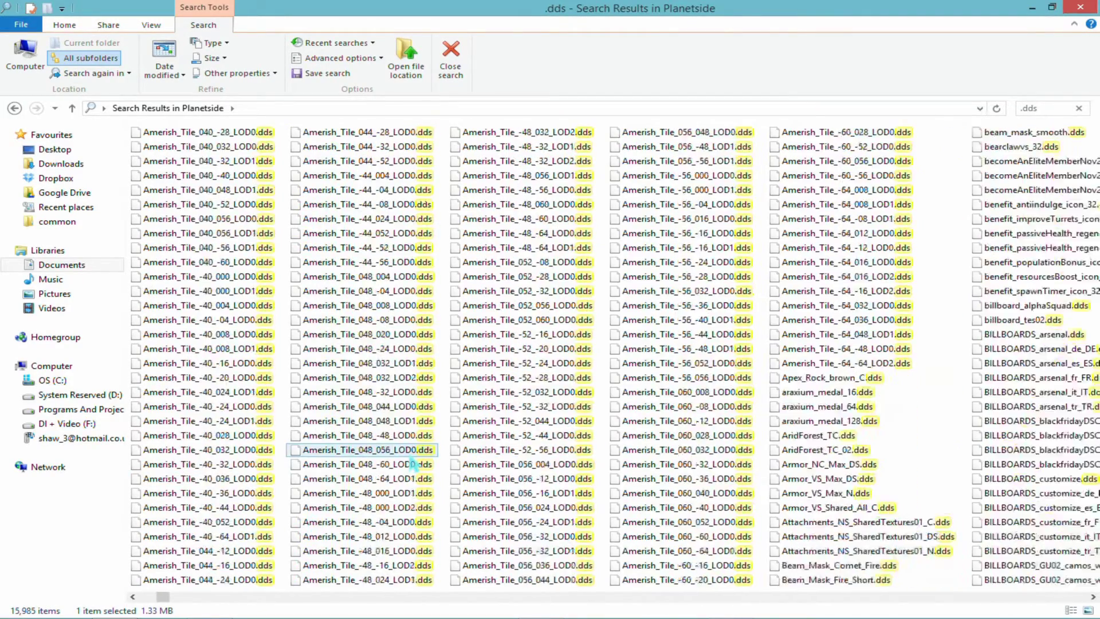
pyautogui.hscroll(-4, 413, 464)
pyautogui.hscroll(-1, 516, 412)
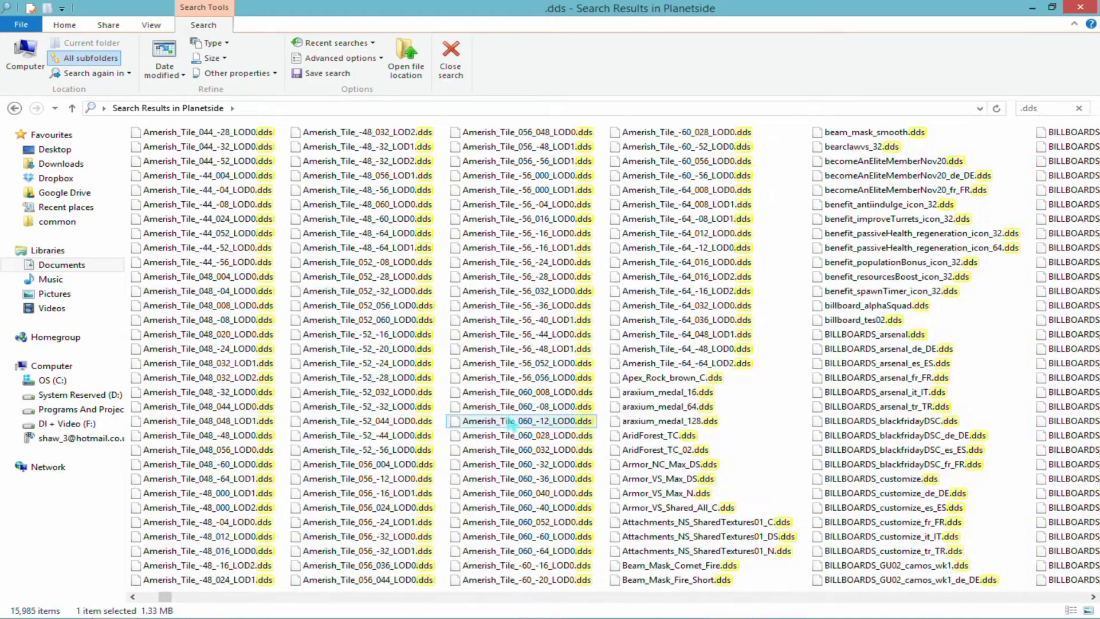
pyautogui.hscroll(1, 659, 427)
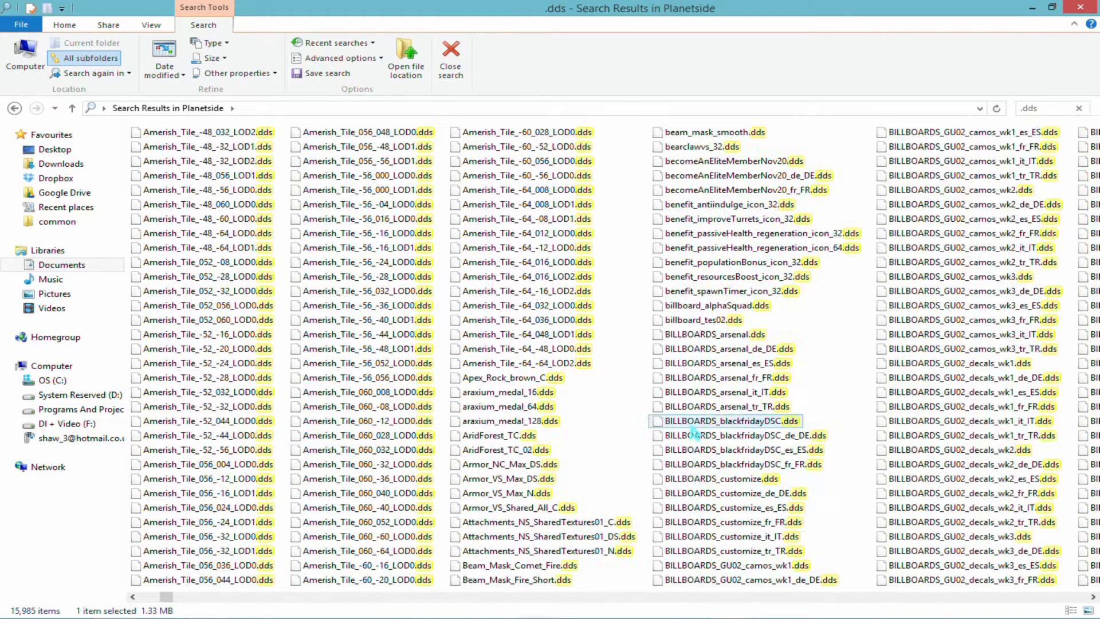
pyautogui.click(539, 432)
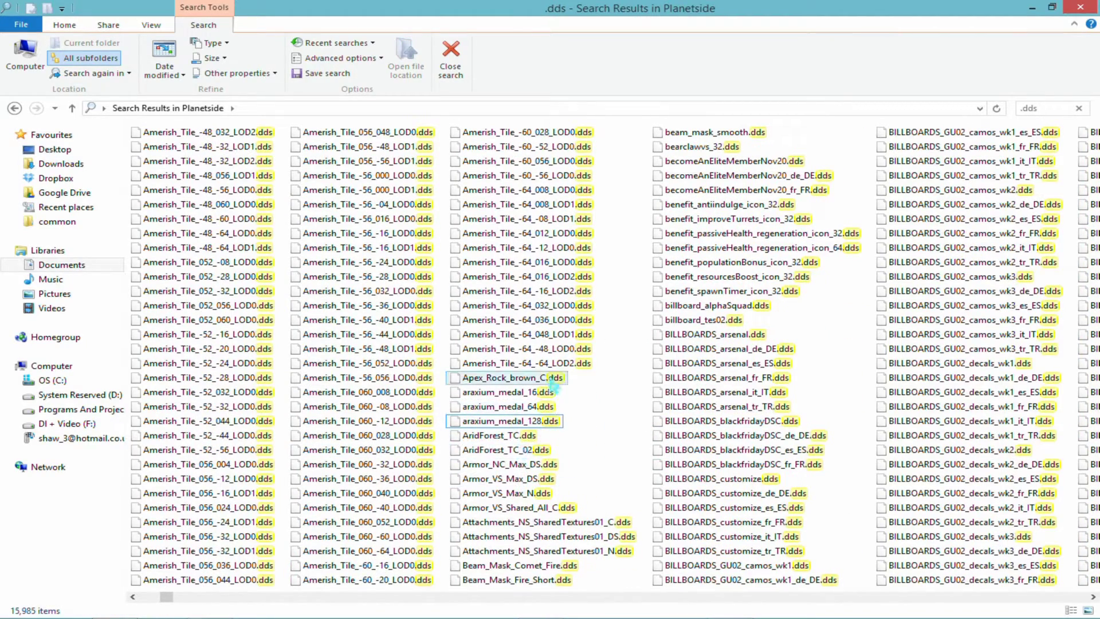
pyautogui.click(545, 394)
pyautogui.click(542, 382)
# Step: Browse the BILLBOARDS textures and continue to Common_CargoContainer_N.dds
pyautogui.press('Right')
pyautogui.press('Right')
pyautogui.press('Right')
pyautogui.press('Right')
pyautogui.press('Right')
pyautogui.press('Right')
pyautogui.press('Right')
pyautogui.press('Right')
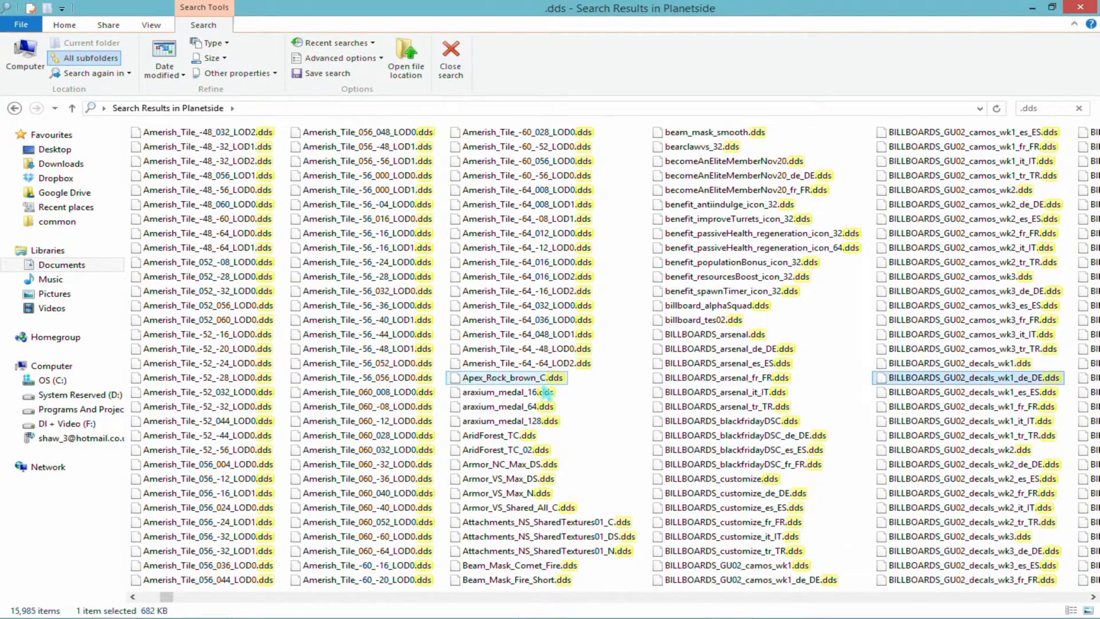
pyautogui.press('Right')
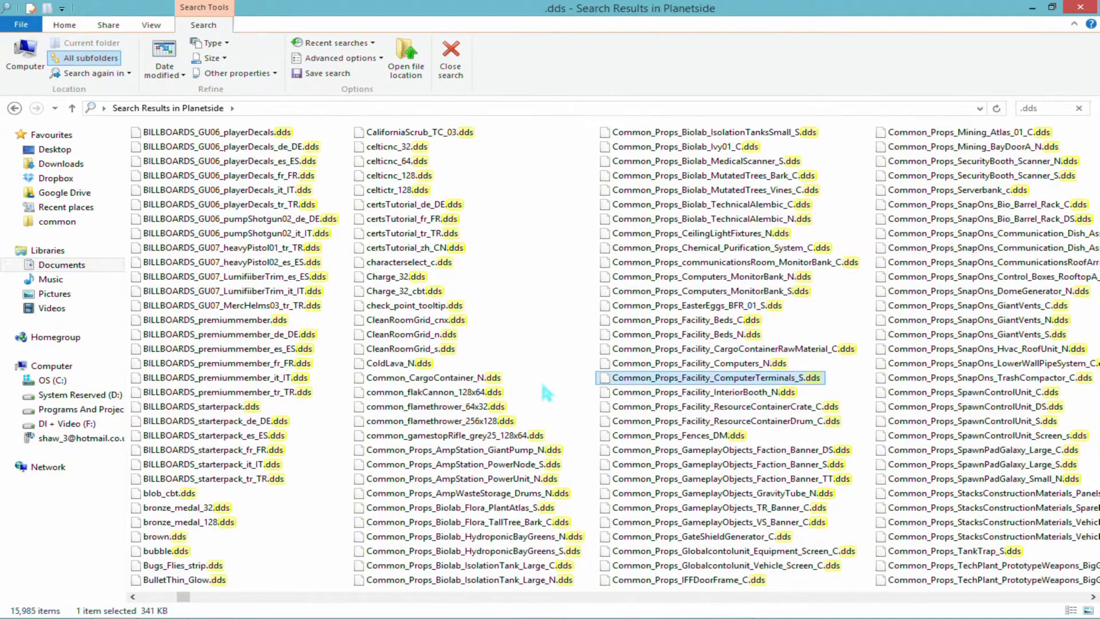
pyautogui.press('Left')
pyautogui.press('Left')
pyautogui.press('Left')
pyautogui.press('Right')
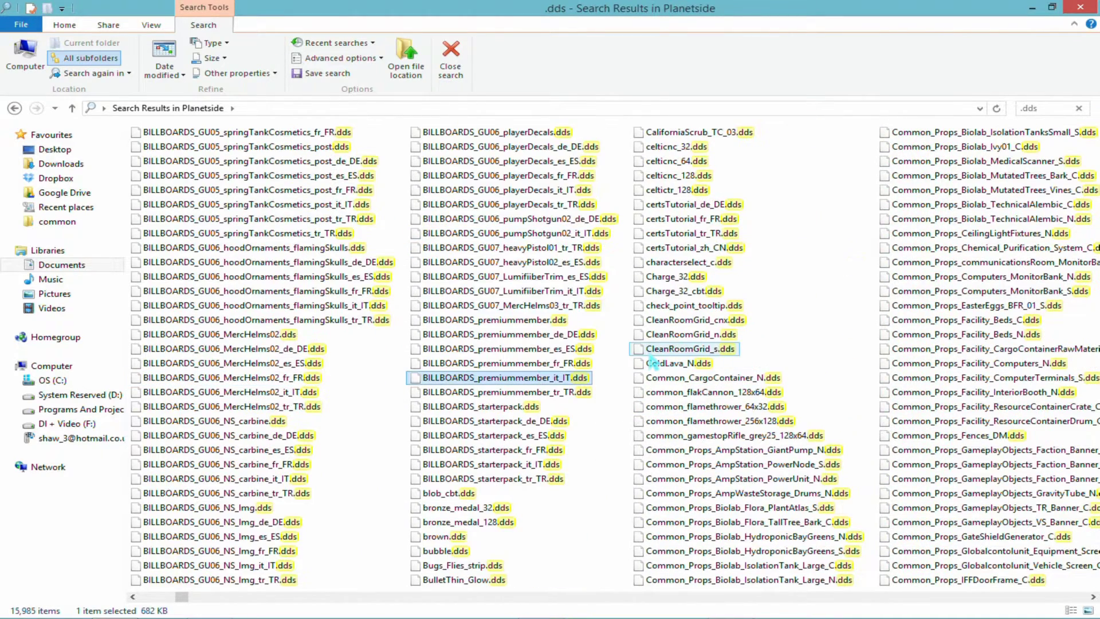
# Step: Examine the CleanRoomGrid and Common_Props textures, including the facility, gameplay object and SnapOns files
pyautogui.press('Right')
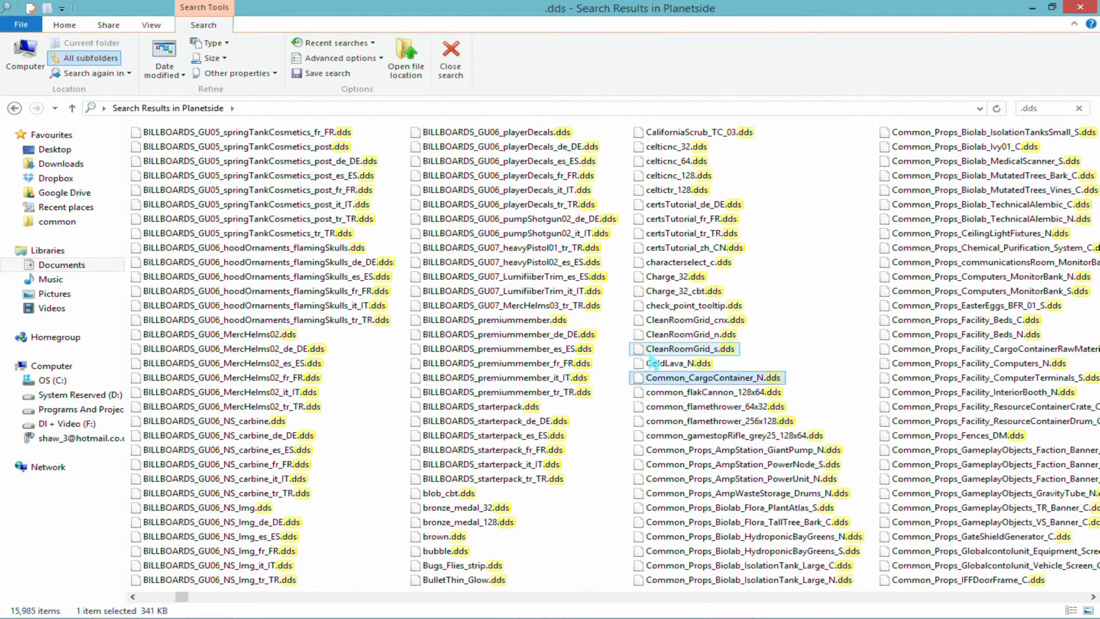
pyautogui.press('Up')
pyautogui.press('Up')
pyautogui.press('Up')
pyautogui.press('Up')
pyautogui.press('Up')
pyautogui.press('Up')
pyautogui.press('Up')
pyautogui.press('Up')
pyautogui.press('Up')
pyautogui.press('Up')
pyautogui.press('Down')
pyautogui.press('Down')
pyautogui.press('Down')
pyautogui.press('Down')
pyautogui.press('Down')
pyautogui.press('Down')
pyautogui.press('Down')
pyautogui.press('Down')
pyautogui.press('Down')
pyautogui.press('Down')
pyautogui.press('Down')
pyautogui.press('Down')
pyautogui.press('Down')
pyautogui.press('Down')
pyautogui.press('Down')
pyautogui.press('Down')
pyautogui.press('Down')
pyautogui.press('Down')
pyautogui.press('Down')
pyautogui.press('Down')
pyautogui.press('Down')
pyautogui.press('Down')
pyautogui.press('Left')
pyautogui.press('Down')
pyautogui.press('Down')
pyautogui.press('Up')
pyautogui.press('Up')
pyautogui.press('Up')
pyautogui.press('Up')
pyautogui.press('Up')
pyautogui.press('Up')
pyautogui.press('Up')
pyautogui.press('Up')
pyautogui.press('Up')
pyautogui.press('Right')
pyautogui.press('Right')
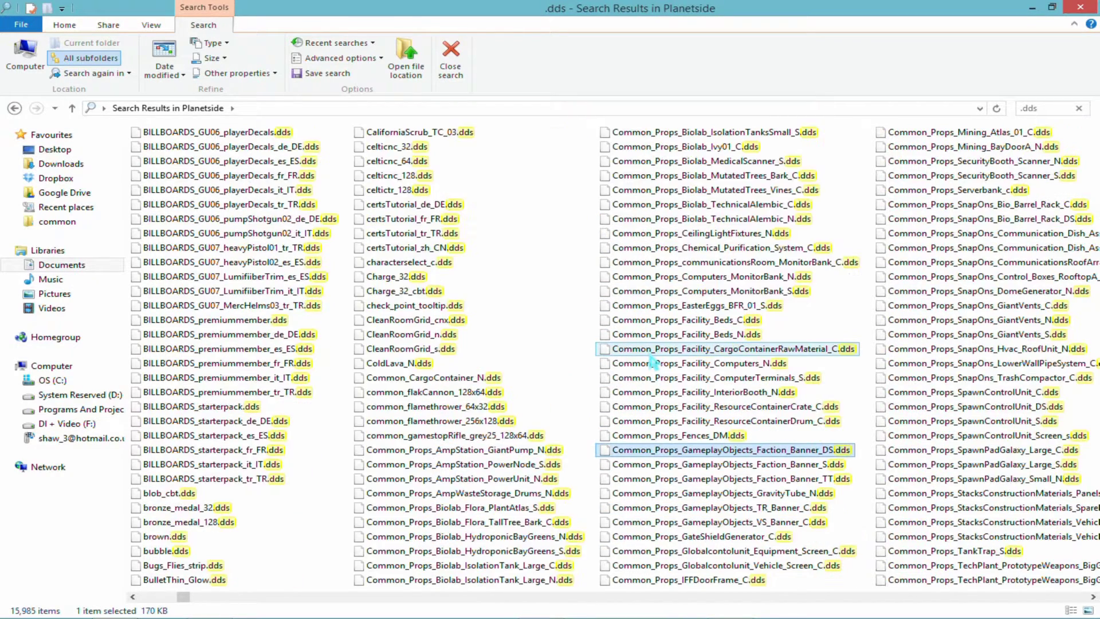
pyautogui.press('Left')
pyautogui.press('Up')
pyautogui.press('Right')
pyautogui.press('Left')
pyautogui.press('Up')
pyautogui.press('Up')
pyautogui.press('Up')
pyautogui.press('Up')
pyautogui.press('Up')
pyautogui.press('Up')
pyautogui.press('Up')
pyautogui.press('Up')
pyautogui.press('Up')
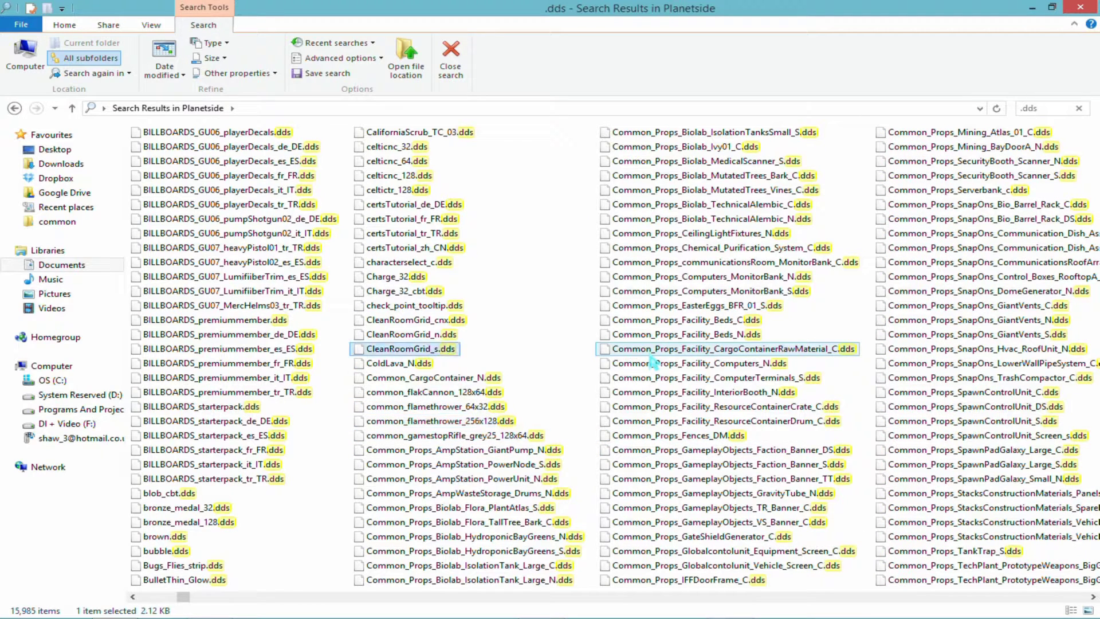
pyautogui.press('Up')
pyautogui.press('Up')
pyautogui.press('Up')
pyautogui.press('Up')
pyautogui.press('Up')
pyautogui.press('Up')
pyautogui.press('Up')
pyautogui.press('Up')
pyautogui.press('Up')
pyautogui.press('Up')
pyautogui.press('Down')
pyautogui.press('Down')
pyautogui.press('Down')
pyautogui.press('Down')
pyautogui.press('Down')
pyautogui.press('Down')
pyautogui.press('Down')
pyautogui.press('Down')
pyautogui.press('Down')
pyautogui.press('Down')
pyautogui.press('Down')
pyautogui.press('Down')
pyautogui.press('Right')
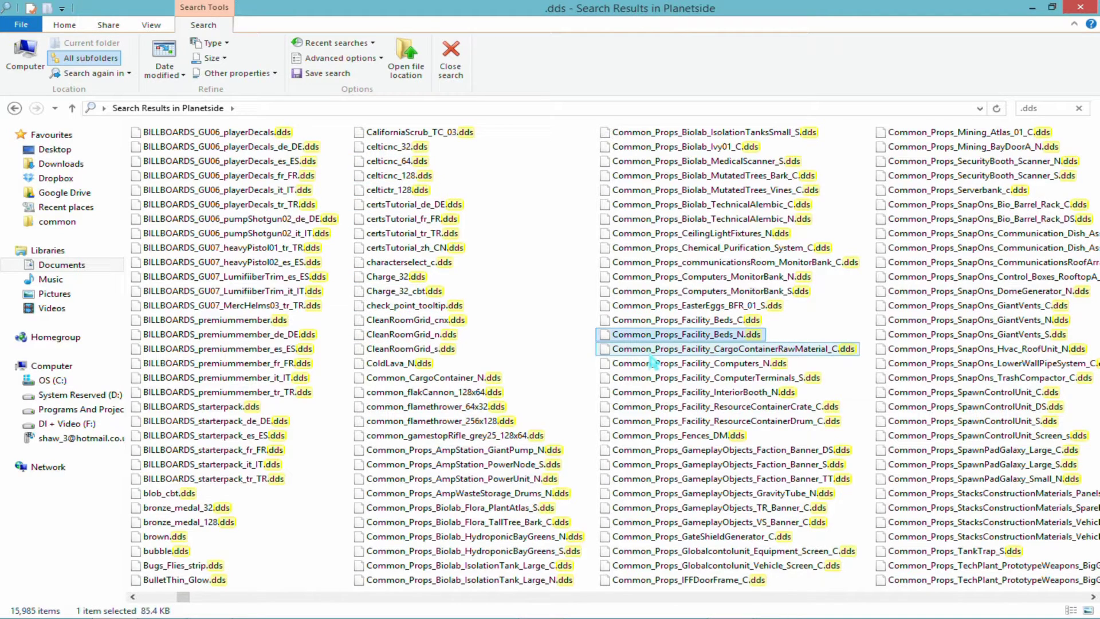
pyautogui.press('Right')
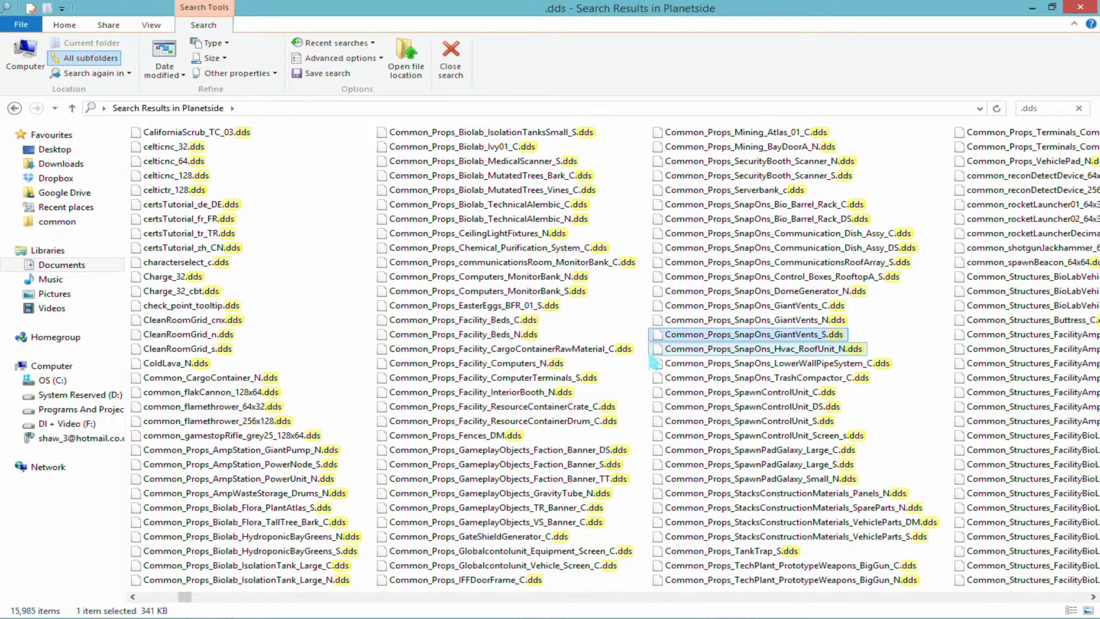
# Step: Look through the Common_Structures textures and the classic, Conceptopolis and Crow decals
pyautogui.press('Right')
pyautogui.press('Right')
pyautogui.press('Right')
pyautogui.press('Right')
pyautogui.press('Right')
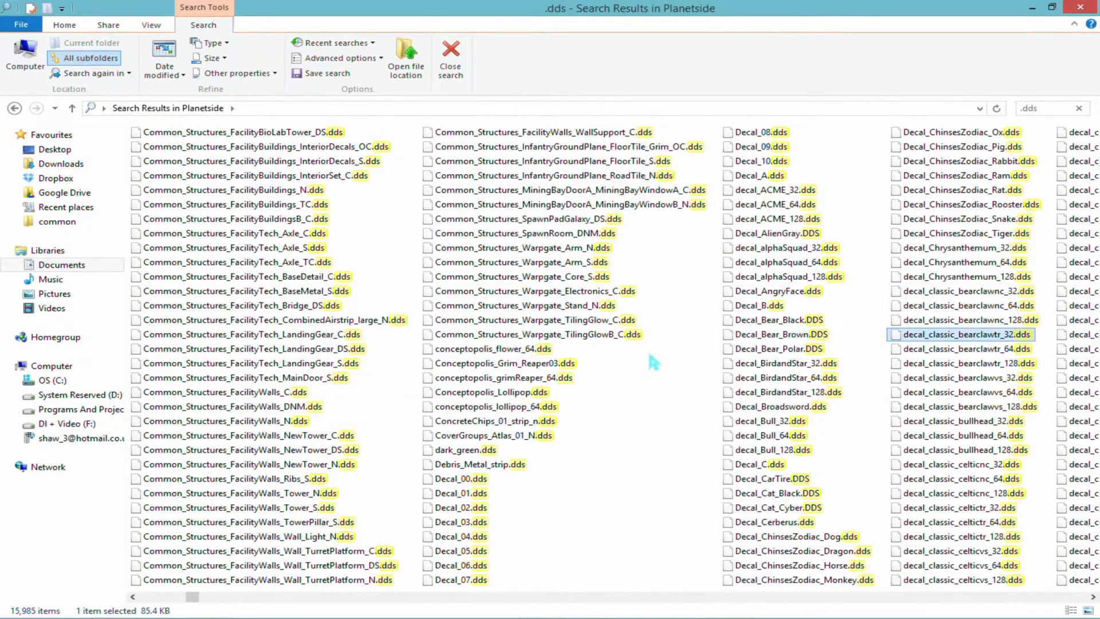
pyautogui.press('Left')
pyautogui.press('Down')
pyautogui.press('Left')
pyautogui.press('Down')
pyautogui.press('Down')
pyautogui.press('Down')
pyautogui.press('Down')
pyautogui.press('Down')
pyautogui.press('Down')
pyautogui.press('Down')
pyautogui.press('Down')
pyautogui.press('Down')
pyautogui.press('Down')
pyautogui.press('Down')
pyautogui.press('Down')
pyautogui.press('Right')
pyautogui.press('Right')
pyautogui.press('Right')
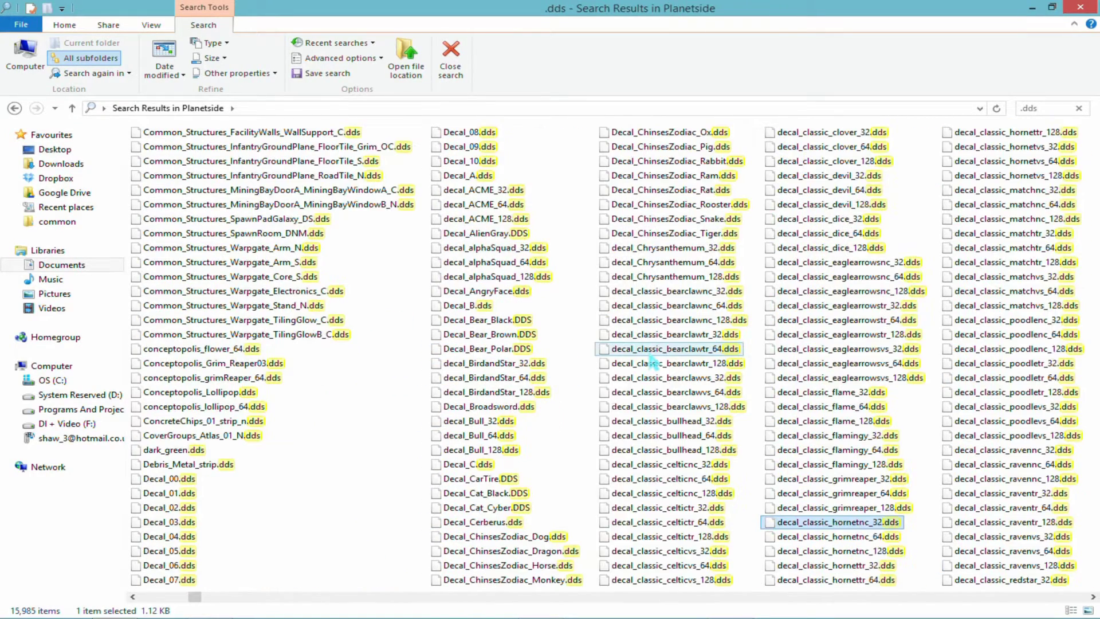
pyautogui.press('Right')
pyautogui.press('Right')
pyautogui.press('Right')
pyautogui.press('Right')
pyautogui.press('Right')
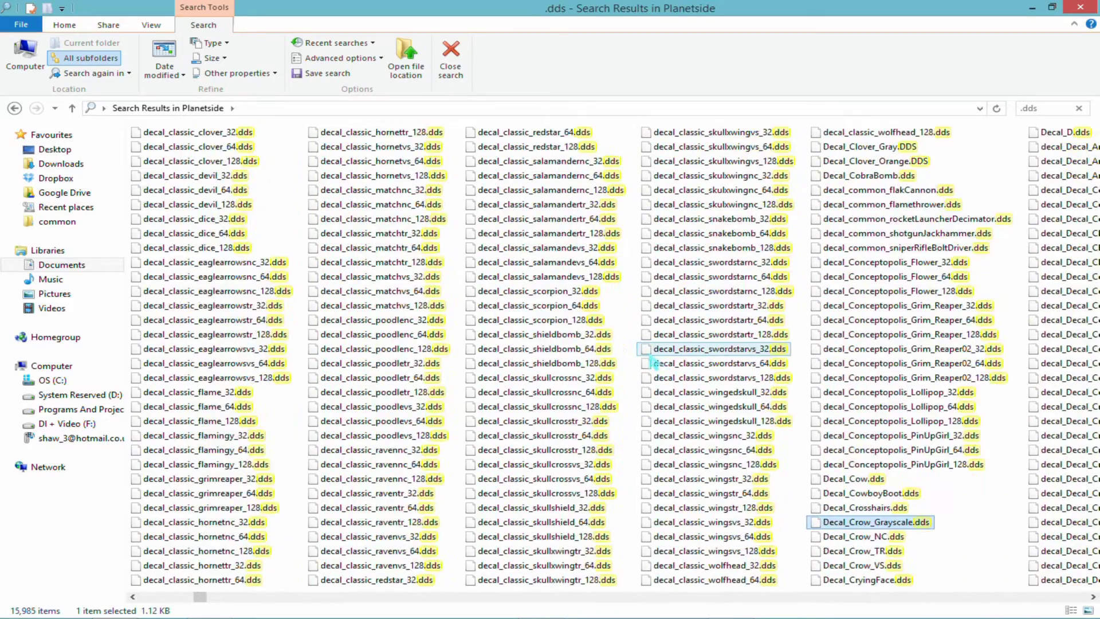
pyautogui.press('Right')
# Step: Browse the remaining decal textures, including the Murica, PowerHouse, military rank and StPatClover decals
pyautogui.press('Right')
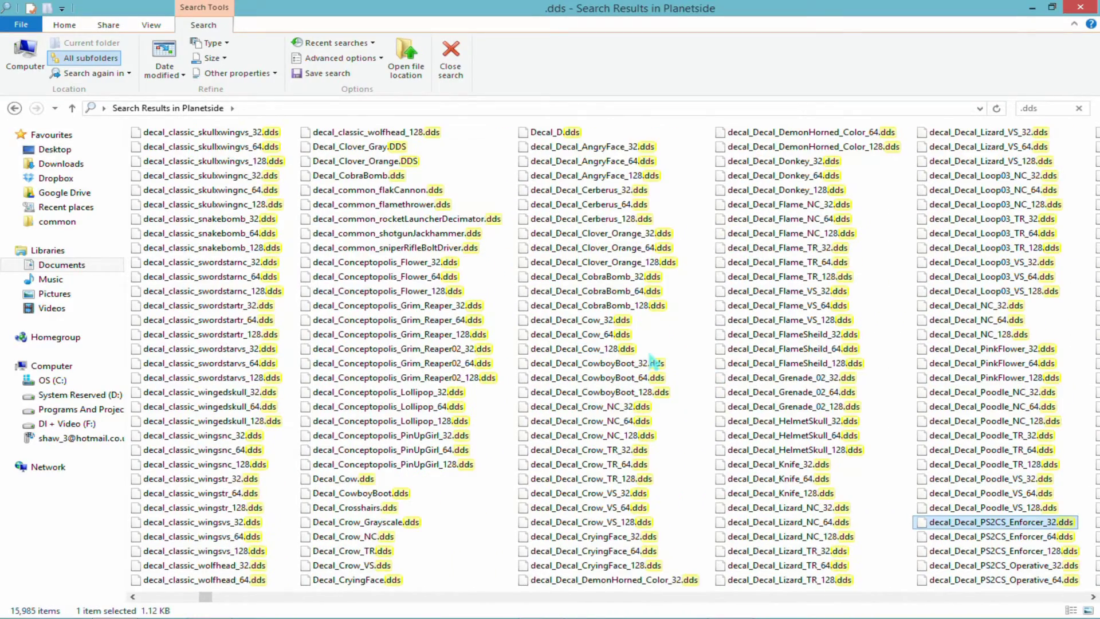
pyautogui.press('Right')
pyautogui.press('Right')
pyautogui.press('Right')
pyautogui.press('Right')
pyautogui.press('Right')
pyautogui.press('Left')
pyautogui.press('Right')
pyautogui.press('Left')
pyautogui.press('Up')
pyautogui.press('Up')
pyautogui.press('Up')
pyautogui.press('Up')
pyautogui.press('Up')
pyautogui.press('Up')
pyautogui.press('Up')
pyautogui.press('Up')
pyautogui.press('Up')
pyautogui.press('Up')
pyautogui.press('Up')
pyautogui.press('Up')
pyautogui.press('Right')
pyautogui.press('Right')
pyautogui.press('Right')
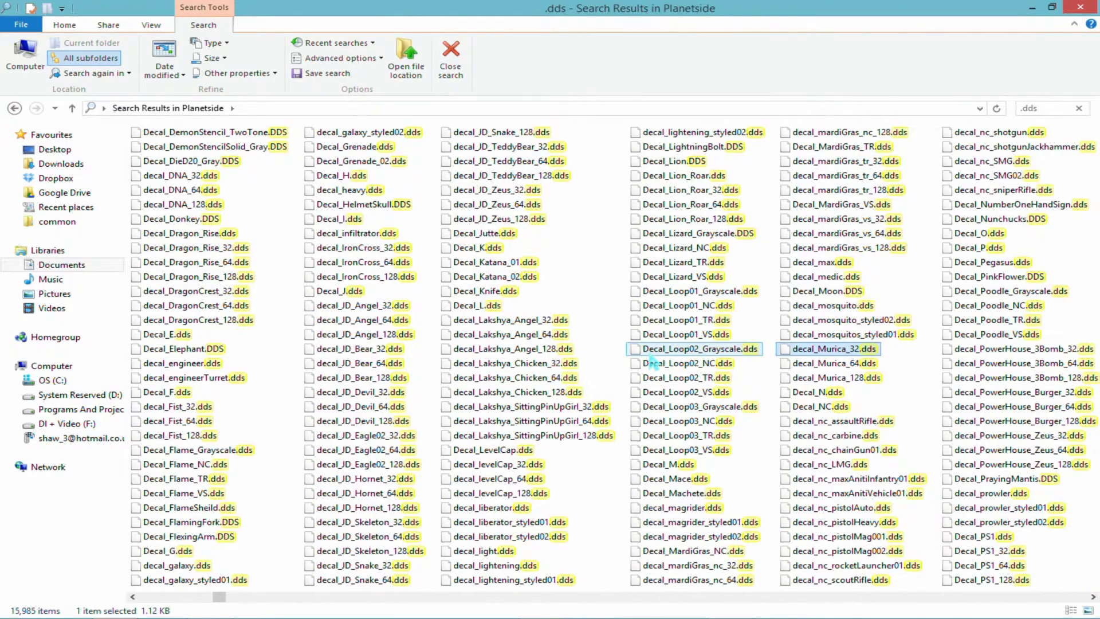
pyautogui.press('Right')
pyautogui.press('Right')
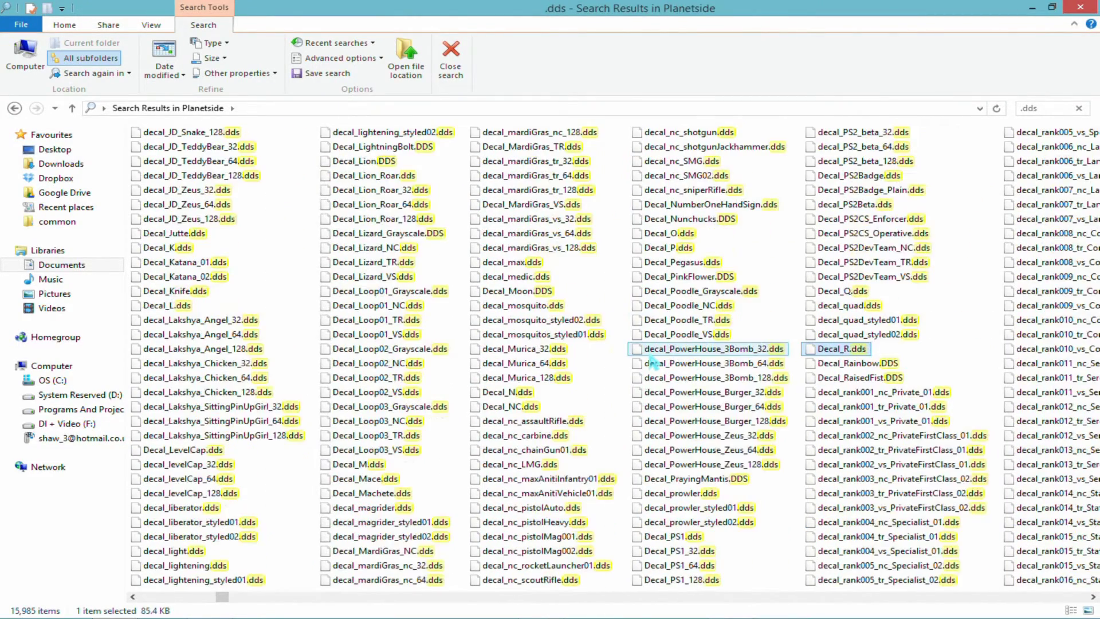
pyautogui.press('Right')
pyautogui.press('Right')
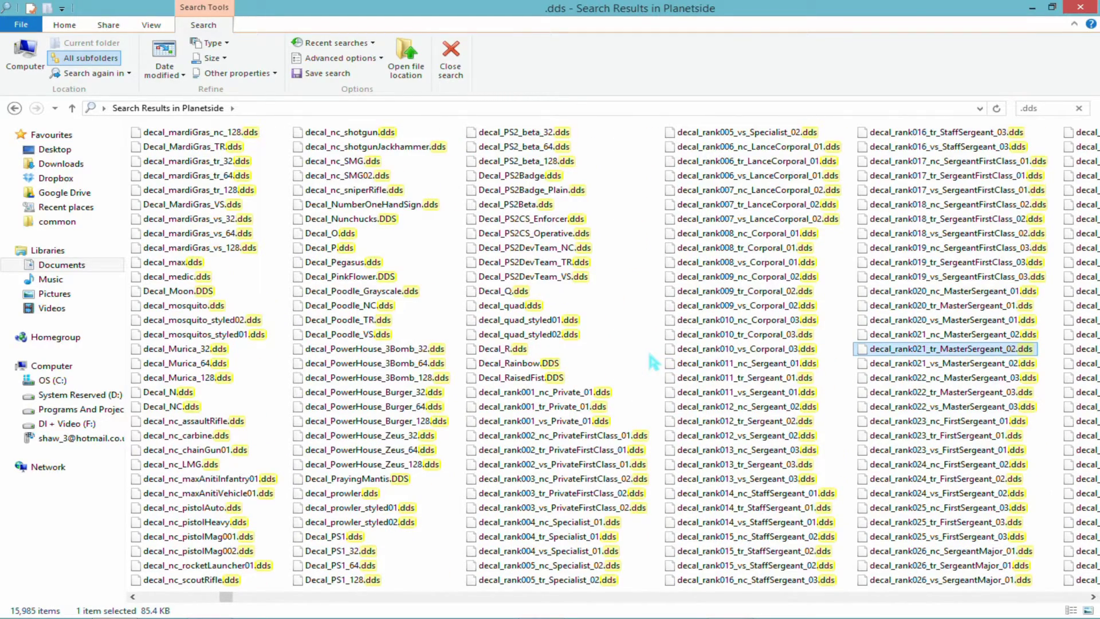
pyautogui.press('Right')
pyautogui.press('Right')
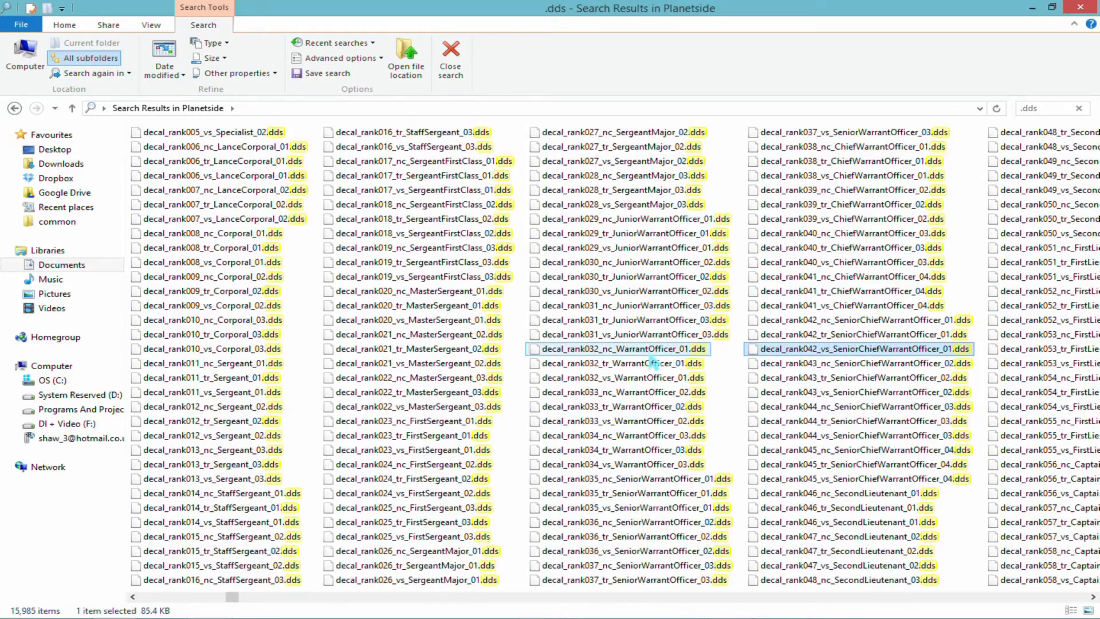
pyautogui.press('Right')
pyautogui.press('Right')
pyautogui.press('Right')
pyautogui.press('Right')
pyautogui.press('Right')
pyautogui.press('Right')
pyautogui.press('Right')
pyautogui.press('Right')
pyautogui.press('Left')
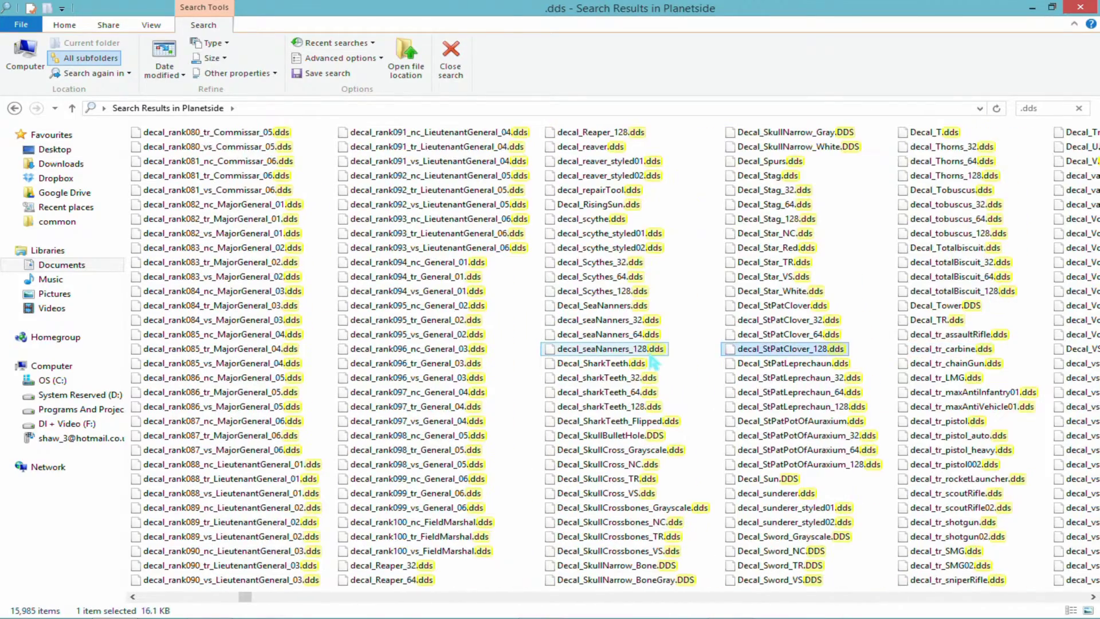
# Step: Browse the remaining decal textures and continue to the Esamir_Tile terrain textures
pyautogui.press('Right')
pyautogui.press('Right')
pyautogui.press('Right')
pyautogui.press('Right')
pyautogui.press('Left')
pyautogui.press('Down')
pyautogui.press('Down')
pyautogui.press('Down')
pyautogui.press('Down')
pyautogui.press('Down')
pyautogui.press('Down')
pyautogui.press('Down')
pyautogui.press('Down')
pyautogui.press('Down')
pyautogui.press('Down')
pyautogui.press('Down')
pyautogui.press('Down')
pyautogui.press('Up')
pyautogui.press('Up')
pyautogui.press('Right')
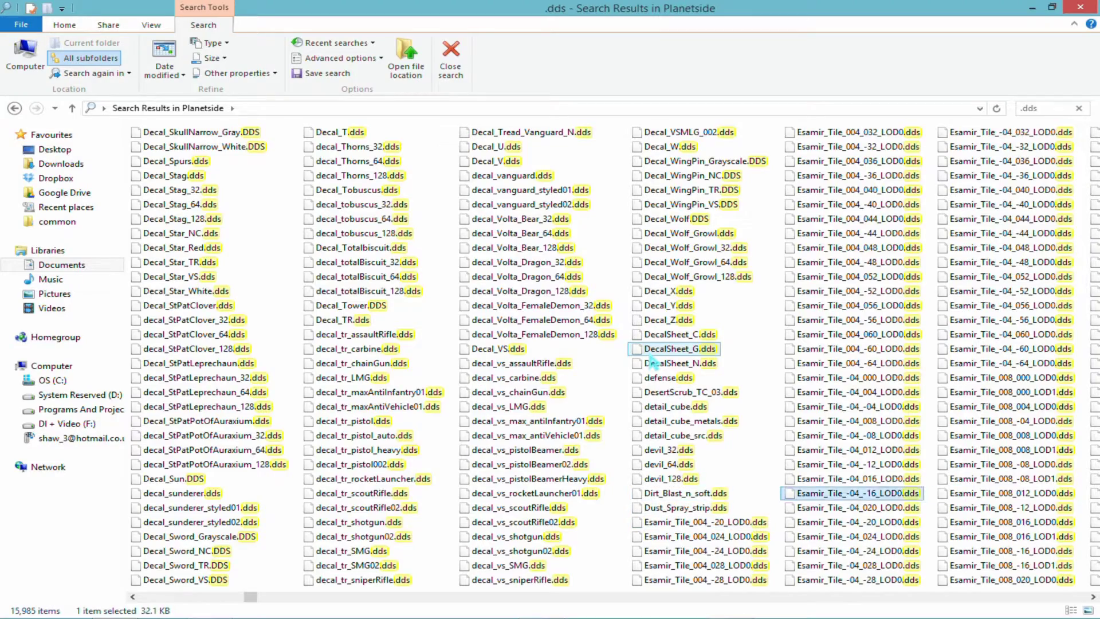
pyautogui.press('Right')
pyautogui.press('Right')
pyautogui.press('Right')
pyautogui.press('Right')
pyautogui.press('Right')
pyautogui.press('Right')
pyautogui.press('Right')
pyautogui.press('Right')
pyautogui.press('Right')
pyautogui.press('Right')
pyautogui.press('Right')
pyautogui.press('Right')
pyautogui.press('Right')
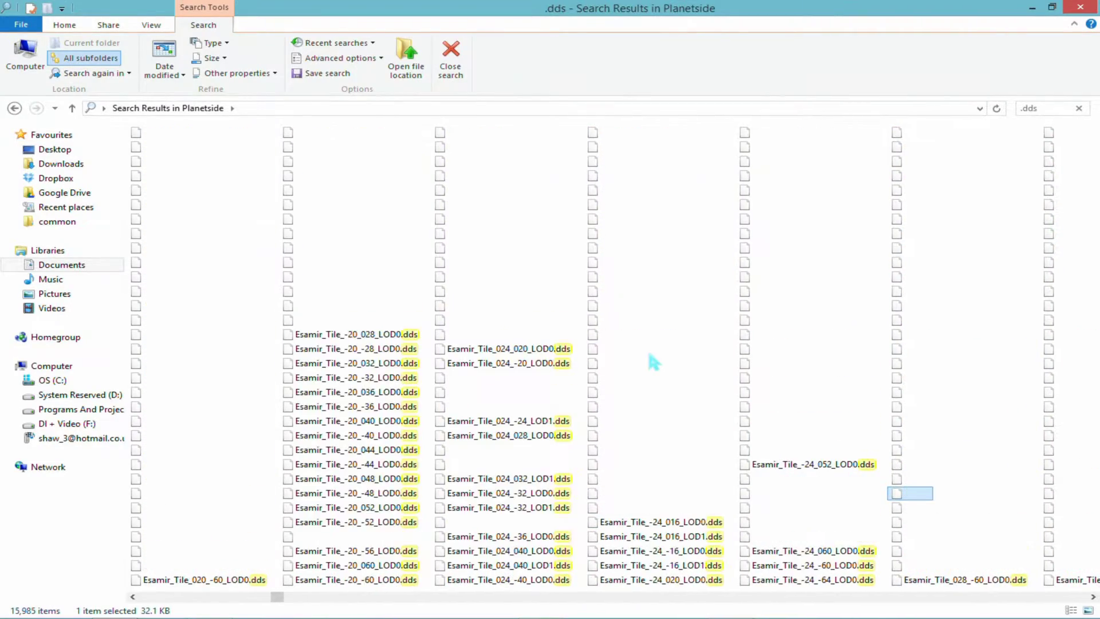
# Step: Look through the Esamir tile textures and continue to the icon textures for implants, facilities and weekly bundles
pyautogui.press('Right')
pyautogui.press('Right')
pyautogui.press('Right')
pyautogui.press('Right')
pyautogui.press('Right')
pyautogui.press('Right')
pyautogui.press('Right')
pyautogui.press('Right')
pyautogui.press('Right')
pyautogui.press('Right')
pyautogui.press('Right')
pyautogui.press('Right')
pyautogui.press('Right')
pyautogui.press('Right')
pyautogui.press('Right')
pyautogui.press('Right')
pyautogui.press('Right')
pyautogui.press('Right')
pyautogui.press('Right')
pyautogui.press('Right')
pyautogui.press('Right')
pyautogui.press('Right')
pyautogui.press('Right')
pyautogui.press('Right')
pyautogui.press('Right')
pyautogui.press('Right')
pyautogui.press('Right')
pyautogui.press('Right')
pyautogui.press('Right')
pyautogui.press('Right')
pyautogui.press('Right')
pyautogui.press('Right')
pyautogui.press('Right')
# Step: Examine the certification, command console, helmet, implant, infantry armor and rank icon textures
pyautogui.press('Right')
pyautogui.press('Right')
pyautogui.press('Right')
pyautogui.press('Right')
pyautogui.press('Right')
pyautogui.press('Right')
pyautogui.press('Right')
pyautogui.press('Right')
pyautogui.press('Right')
pyautogui.press('Right')
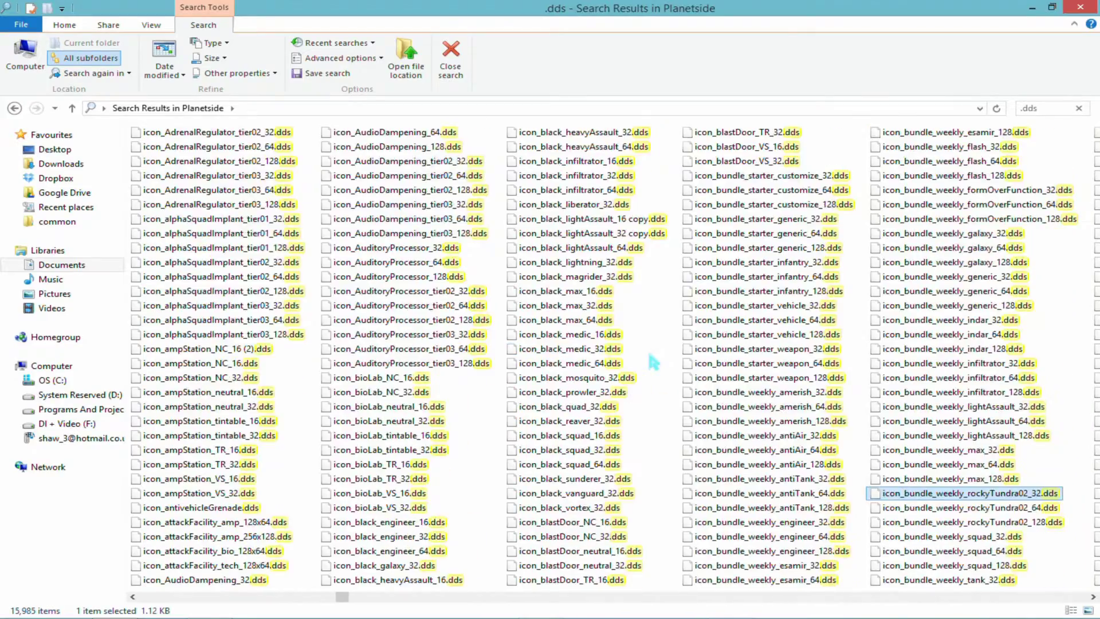
pyautogui.press('Right')
pyautogui.press('Right')
pyautogui.press('Right')
pyautogui.press('Right')
pyautogui.press('Right')
pyautogui.press('Right')
pyautogui.press('Right')
pyautogui.press('Right')
pyautogui.press('Right')
pyautogui.press('Right')
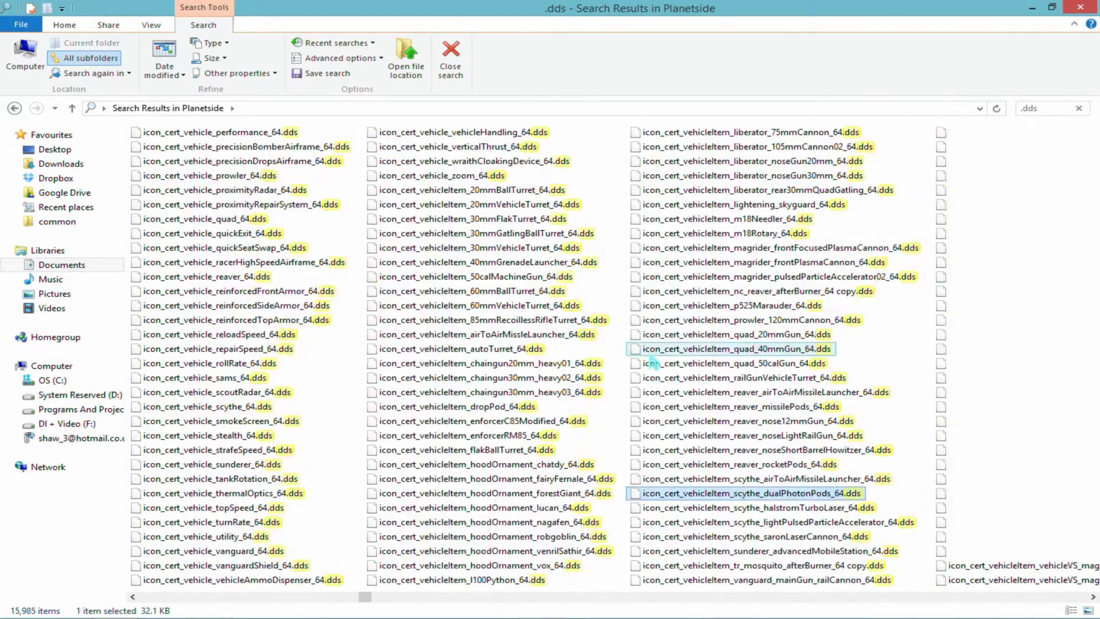
pyautogui.press('Right')
pyautogui.press('Right')
pyautogui.press('Right')
pyautogui.press('Right')
pyautogui.press('Right')
pyautogui.press('Right')
pyautogui.press('Right')
pyautogui.press('Right')
pyautogui.press('Right')
pyautogui.press('Right')
pyautogui.press('Right')
pyautogui.press('Right')
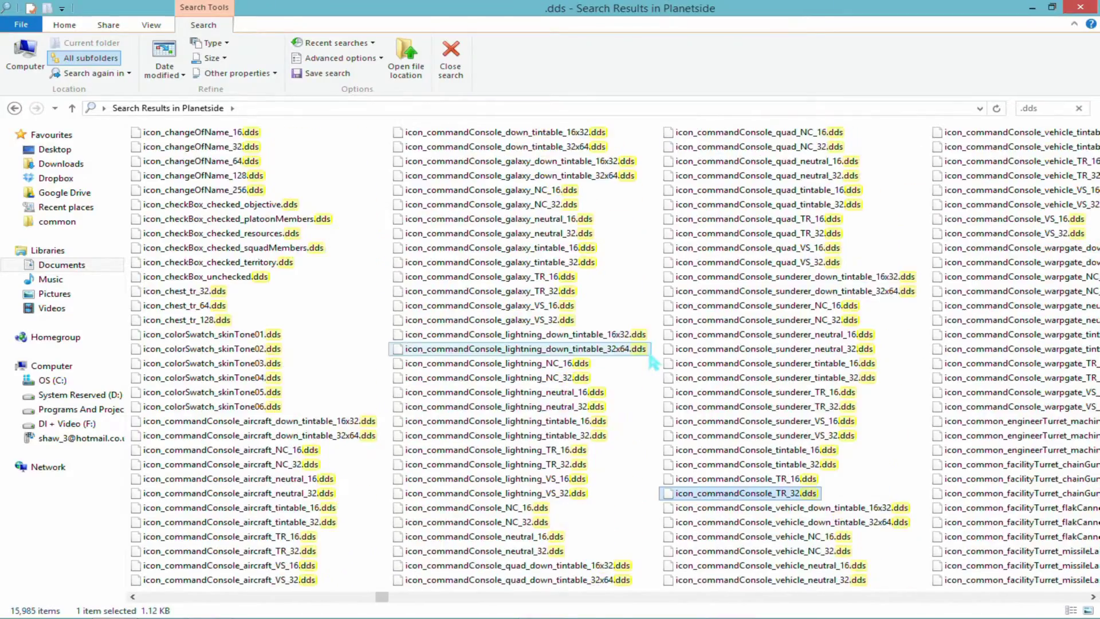
pyautogui.press('Right')
pyautogui.press('Right')
pyautogui.press('Right')
pyautogui.press('Right')
pyautogui.press('Right')
pyautogui.press('Right')
pyautogui.press('Right')
pyautogui.press('Right')
pyautogui.press('Right')
pyautogui.press('Right')
pyautogui.press('Right')
pyautogui.press('Right')
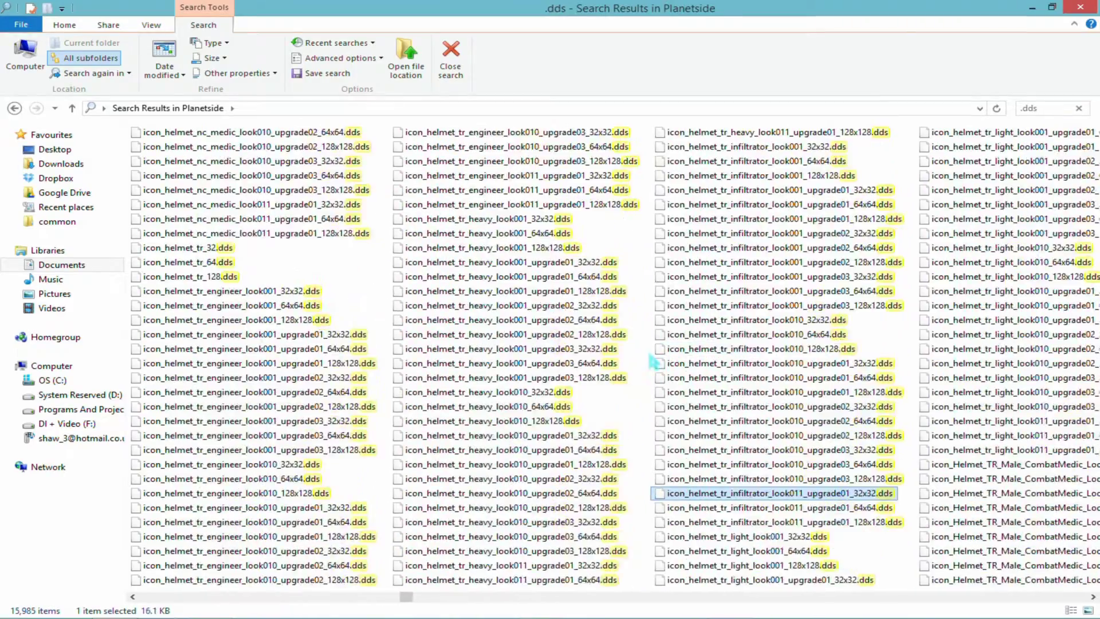
pyautogui.press('Right')
pyautogui.press('Right')
pyautogui.press('Right')
pyautogui.press('Right')
pyautogui.press('Right')
pyautogui.press('Right')
pyautogui.press('Right')
pyautogui.press('Right')
pyautogui.press('Right')
pyautogui.press('Right')
pyautogui.press('Right')
pyautogui.press('Right')
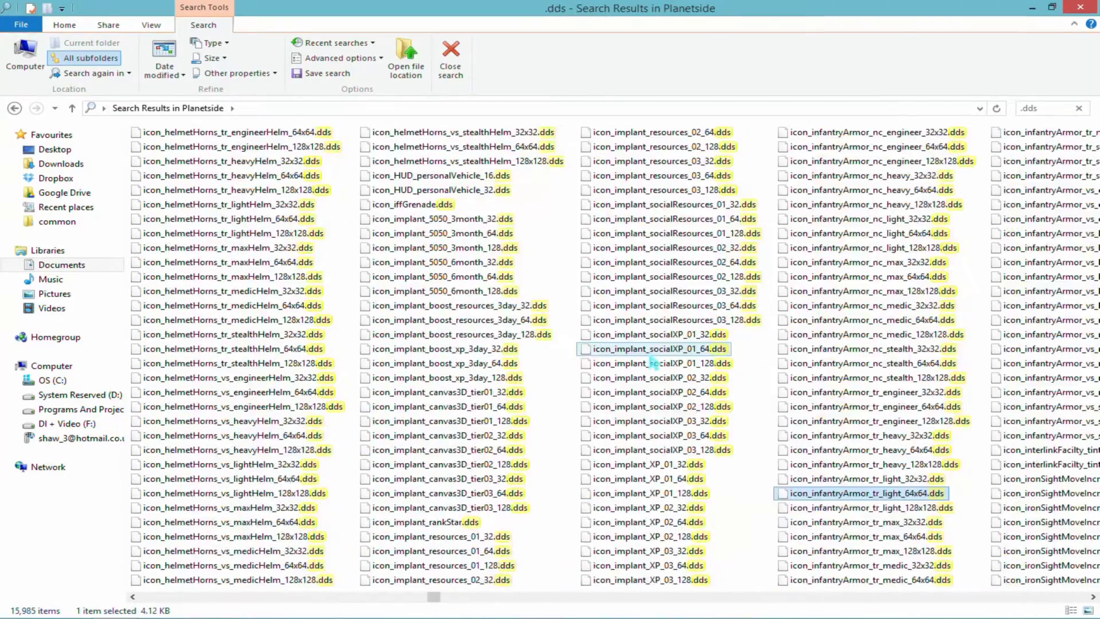
# Step: Browse the resource, camouflage tint, vehicle class and vehicle item icon textures
pyautogui.press('Right')
pyautogui.press('Right')
pyautogui.press('Right')
pyautogui.press('Right')
pyautogui.press('Right')
pyautogui.press('Right')
pyautogui.press('Right')
pyautogui.press('Right')
pyautogui.press('Right')
pyautogui.press('Right')
pyautogui.press('Right')
pyautogui.press('Right')
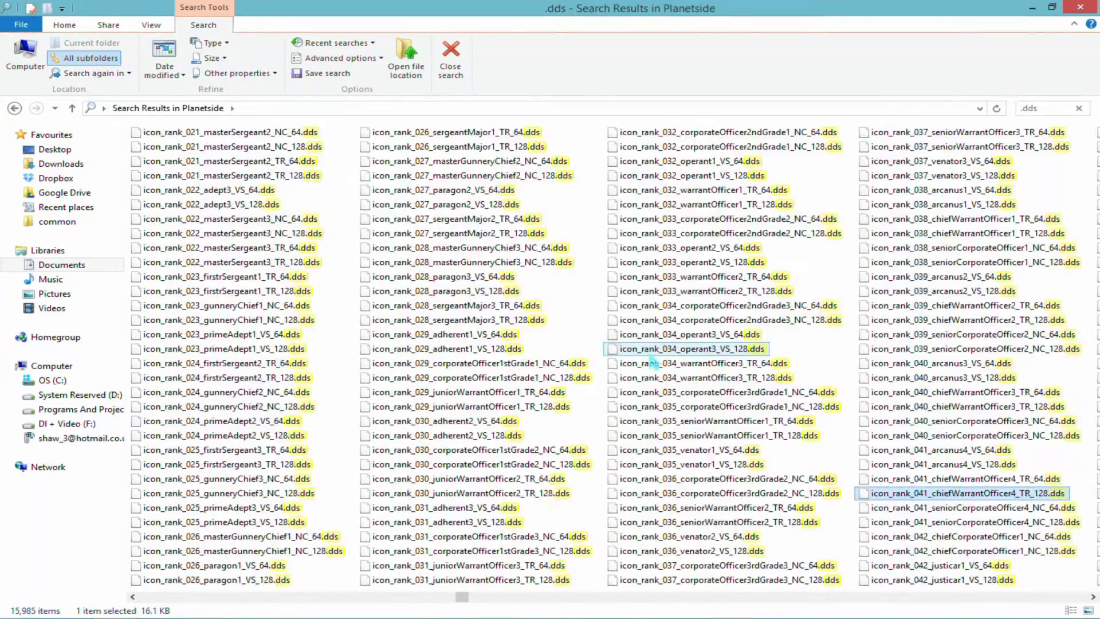
pyautogui.press('Right')
pyautogui.press('Right')
pyautogui.press('Right')
pyautogui.press('Right')
pyautogui.press('Right')
pyautogui.press('Right')
pyautogui.press('Right')
pyautogui.press('Right')
pyautogui.press('Right')
pyautogui.press('Right')
pyautogui.press('Right')
pyautogui.press('Right')
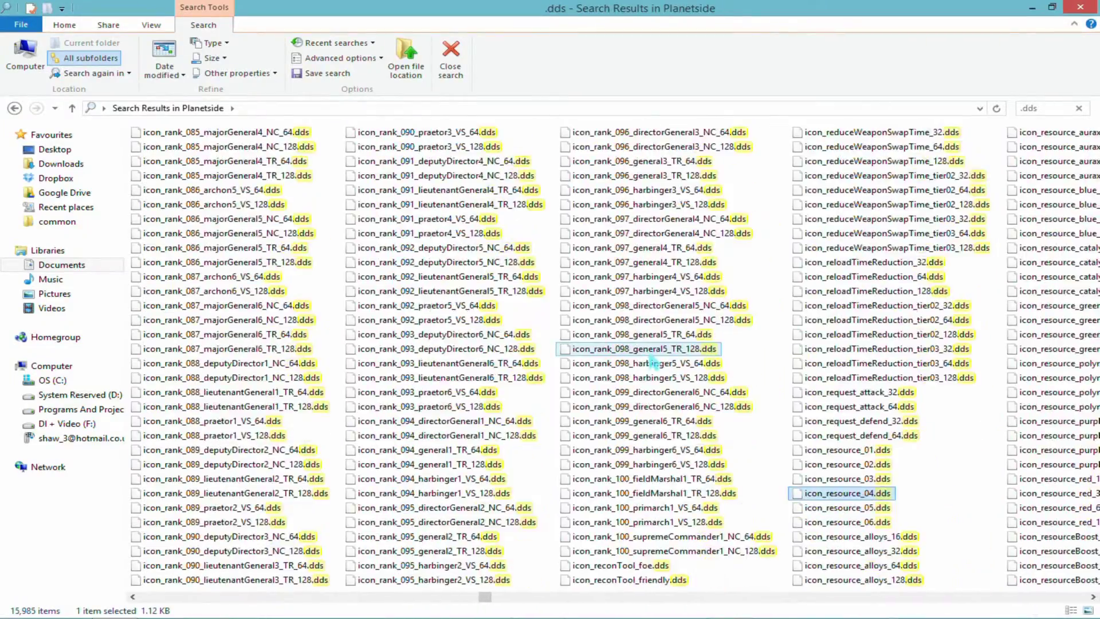
pyautogui.press('Right')
pyautogui.press('Right')
pyautogui.press('Right')
pyautogui.press('Right')
pyautogui.press('Right')
pyautogui.press('Right')
pyautogui.press('Right')
pyautogui.press('Right')
pyautogui.press('Right')
pyautogui.press('Right')
pyautogui.press('Right')
pyautogui.press('Right')
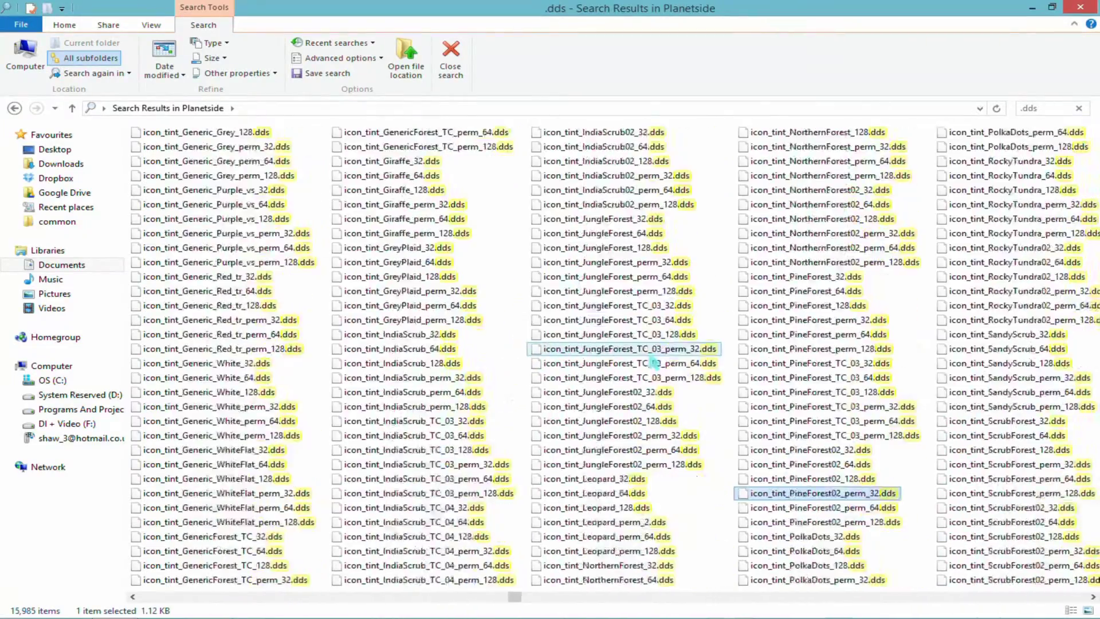
pyautogui.press('Right')
pyautogui.press('Right')
pyautogui.press('Right')
pyautogui.press('Right')
pyautogui.press('Right')
pyautogui.press('Right')
pyautogui.press('Right')
pyautogui.press('Right')
pyautogui.press('Right')
pyautogui.press('Right')
pyautogui.press('Right')
pyautogui.press('Right')
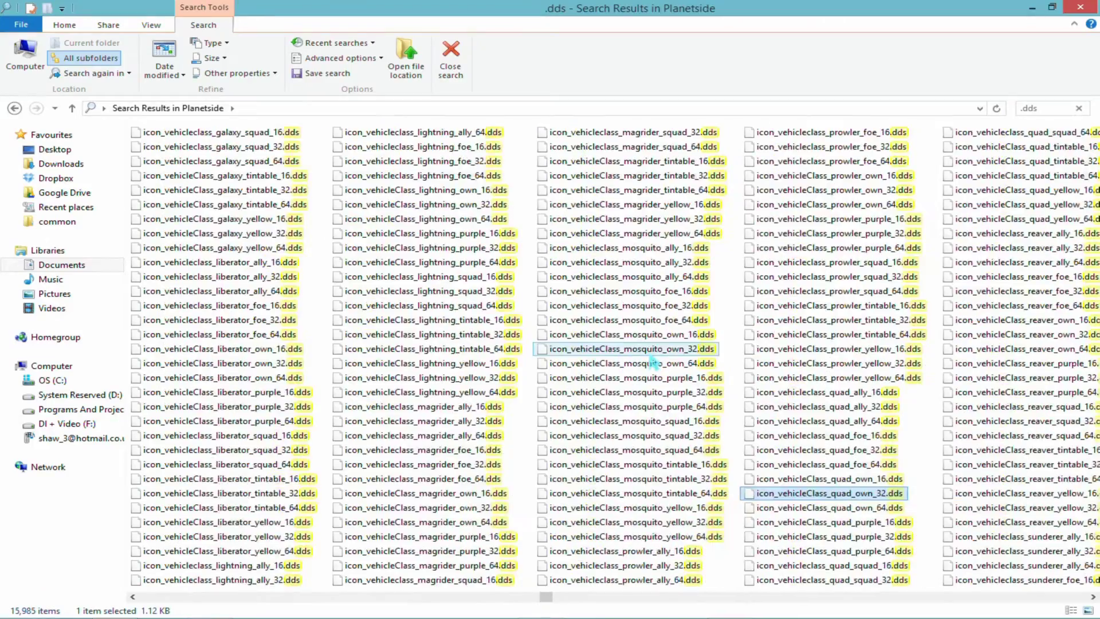
pyautogui.press('Right')
pyautogui.press('Right')
pyautogui.press('Right')
pyautogui.press('Right')
pyautogui.press('Right')
pyautogui.press('Right')
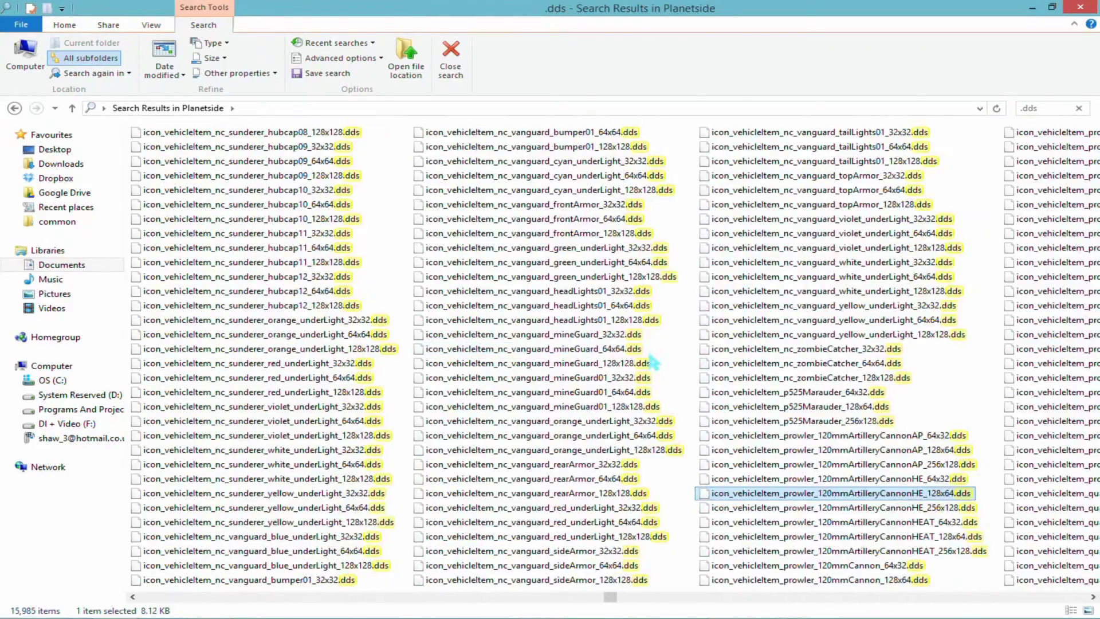
pyautogui.press('Right')
pyautogui.press('Right')
pyautogui.press('Right')
pyautogui.press('Right')
pyautogui.press('Right')
pyautogui.press('Right')
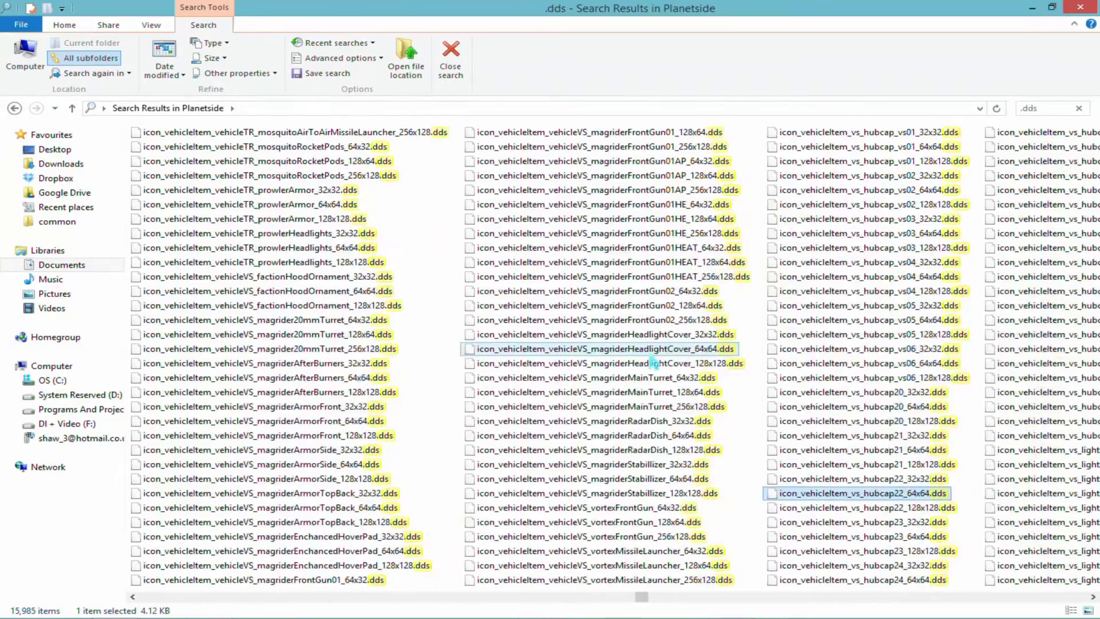
pyautogui.press('Right')
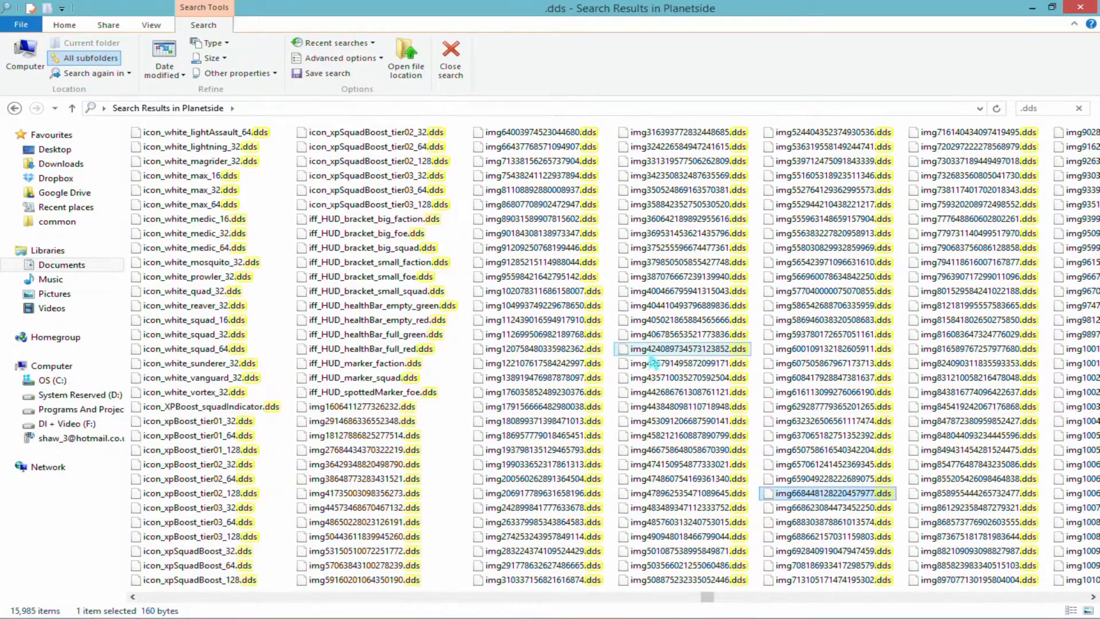
# Step: Look through the numbered img textures in the search results
pyautogui.press('Right')
pyautogui.press('Right')
pyautogui.press('Right')
pyautogui.press('Right')
pyautogui.press('Right')
pyautogui.press('Right')
pyautogui.press('Right')
pyautogui.press('Right')
pyautogui.press('Right')
pyautogui.press('Right')
pyautogui.press('Right')
pyautogui.press('Right')
pyautogui.press('Right')
pyautogui.press('Right')
pyautogui.press('Right')
pyautogui.press('Right')
pyautogui.press('Right')
pyautogui.press('Right')
pyautogui.press('Right')
pyautogui.press('Right')
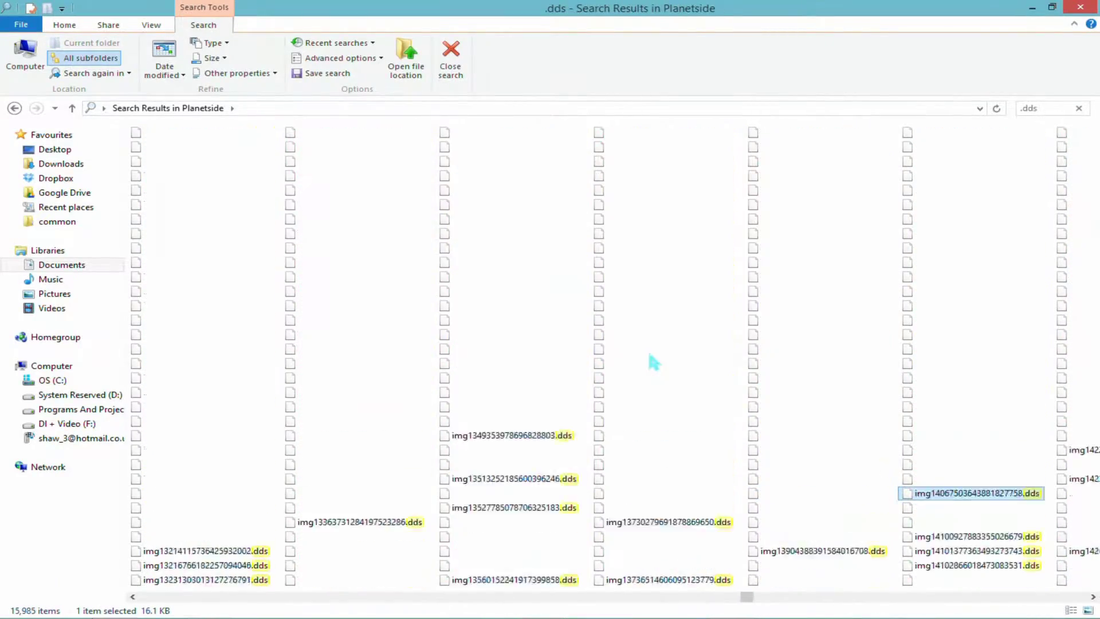
pyautogui.press('Right')
pyautogui.press('Right')
pyautogui.press('Right')
pyautogui.press('Right')
pyautogui.press('Right')
pyautogui.press('Right')
pyautogui.press('Right')
pyautogui.press('Right')
pyautogui.press('Right')
pyautogui.press('Right')
pyautogui.press('Right')
pyautogui.press('Right')
pyautogui.press('Right')
pyautogui.press('Right')
pyautogui.press('Right')
pyautogui.press('Right')
pyautogui.press('Right')
pyautogui.press('Right')
pyautogui.press('Right')
pyautogui.press('Right')
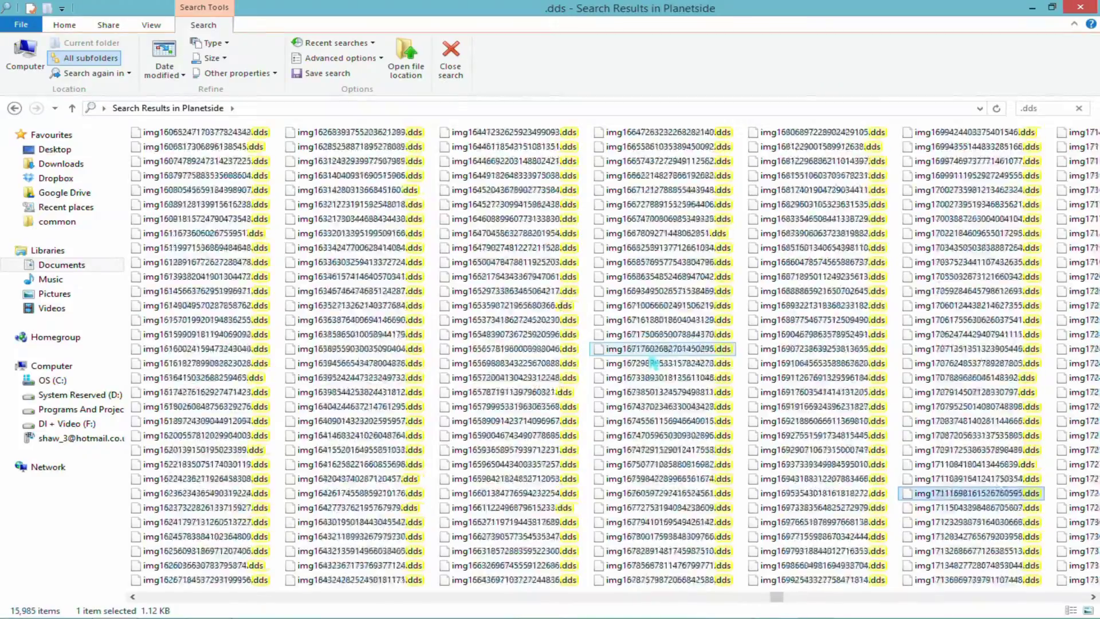
pyautogui.press('Right')
pyautogui.press('Right')
pyautogui.press('Right')
pyautogui.press('Right')
pyautogui.press('Right')
pyautogui.press('Right')
pyautogui.press('Right')
pyautogui.press('Right')
pyautogui.press('Right')
pyautogui.press('Right')
pyautogui.press('Right')
pyautogui.press('Right')
pyautogui.press('Right')
pyautogui.press('Right')
pyautogui.press('Right')
pyautogui.press('Right')
pyautogui.press('Right')
pyautogui.press('Right')
pyautogui.press('Right')
pyautogui.press('Right')
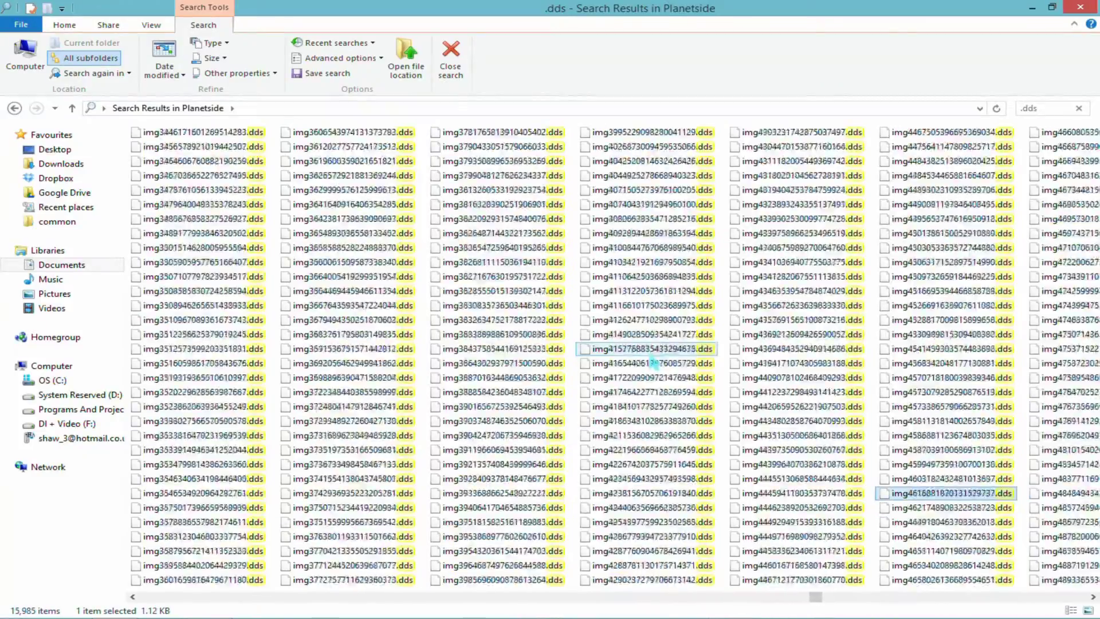
pyautogui.press('Right')
pyautogui.press('Right')
pyautogui.press('Right')
pyautogui.press('Right')
pyautogui.press('Right')
pyautogui.press('Right')
pyautogui.press('Right')
pyautogui.press('Right')
pyautogui.press('Right')
pyautogui.press('Right')
pyautogui.press('Right')
pyautogui.press('Right')
pyautogui.press('Right')
pyautogui.press('Right')
pyautogui.press('Right')
pyautogui.press('Right')
pyautogui.press('Right')
pyautogui.press('Right')
pyautogui.press('Right')
pyautogui.press('Right')
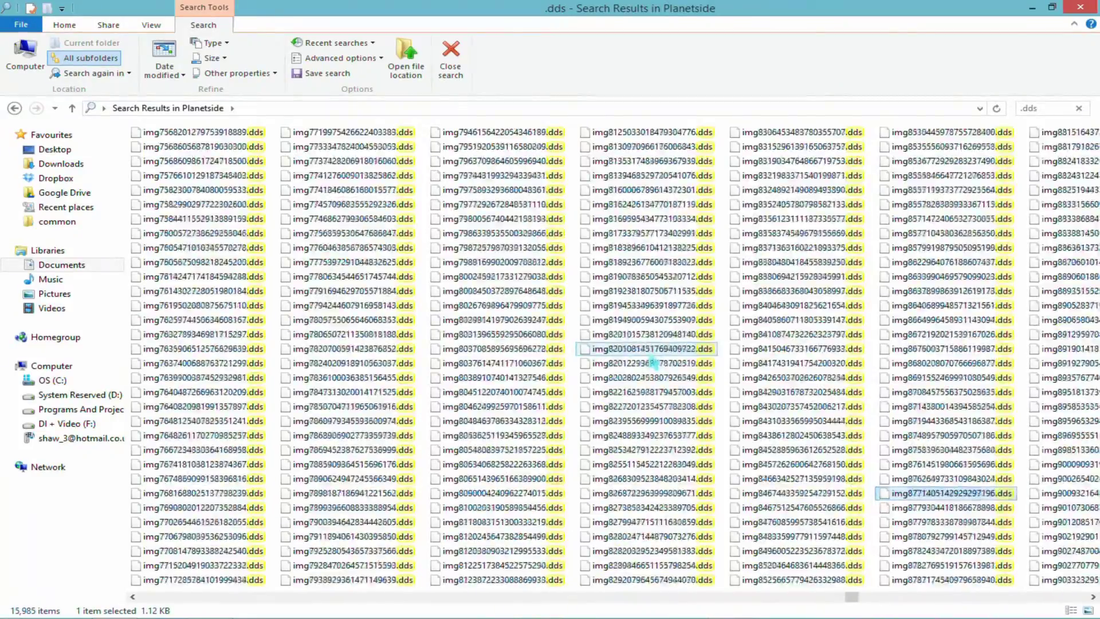
# Step: Continue past the numbered img textures to the Indar files and select Indar_dirt_packed_n.dds
pyautogui.press('Left')
pyautogui.press('Right')
pyautogui.press('Left')
pyautogui.press('Left')
pyautogui.press('Left')
pyautogui.press('Left')
pyautogui.press('Left')
pyautogui.press('Left')
pyautogui.press('Left')
pyautogui.press('Left')
pyautogui.press('Right')
pyautogui.press('Right')
pyautogui.press('Right')
pyautogui.press('Right')
pyautogui.press('Right')
pyautogui.press('Left')
pyautogui.press('Up')
pyautogui.click(641, 191)
pyautogui.click(640, 206)
pyautogui.click(638, 234)
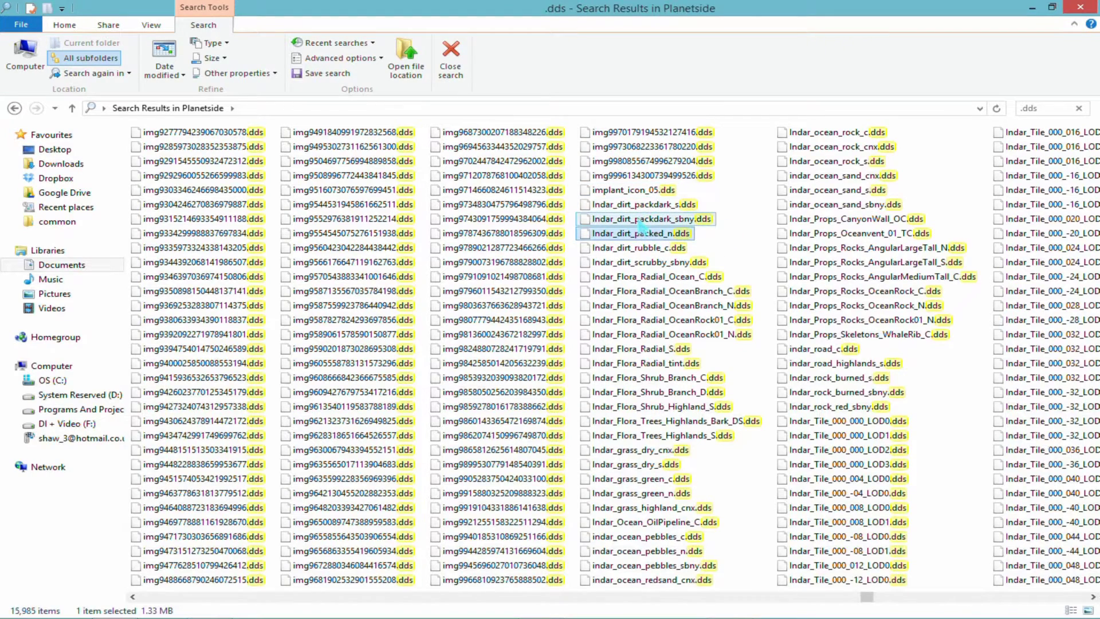
# Step: Switch to 3ds Max, widen its window beside the search results and maximize the Perspective viewport
pyautogui.moveTo(1099, 91); pyautogui.dragTo(0, 192)
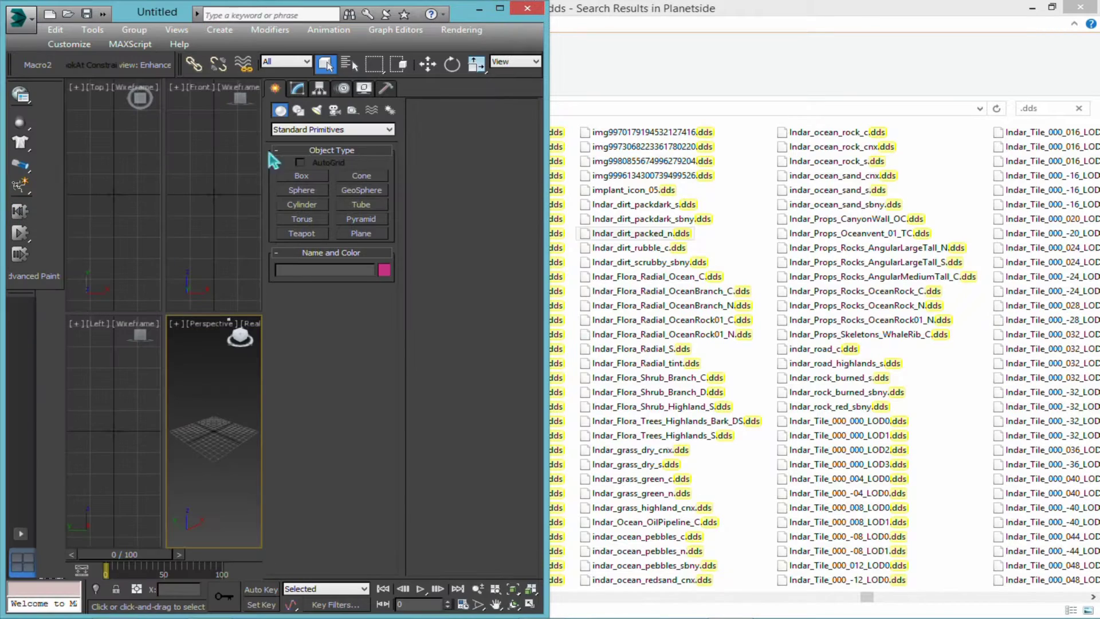
pyautogui.moveTo(542, 172); pyautogui.dragTo(798, 198)
pyautogui.hotkey('alt', 'w')
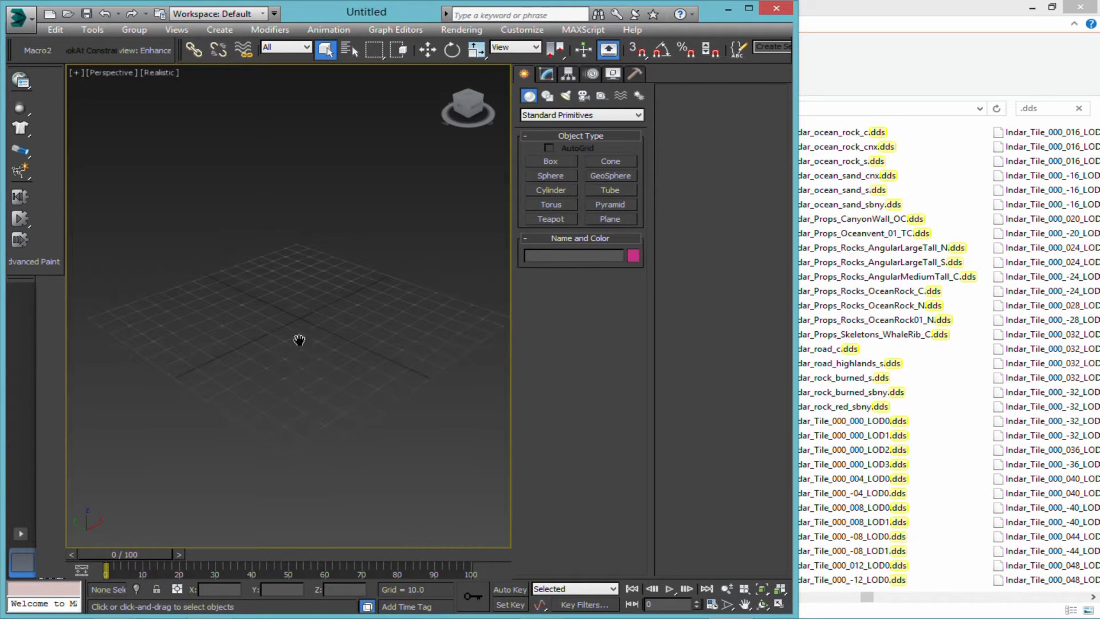
# Step: Create a large plane on the grid in the Perspective viewport and activate the Move tool
pyautogui.click(611, 220)
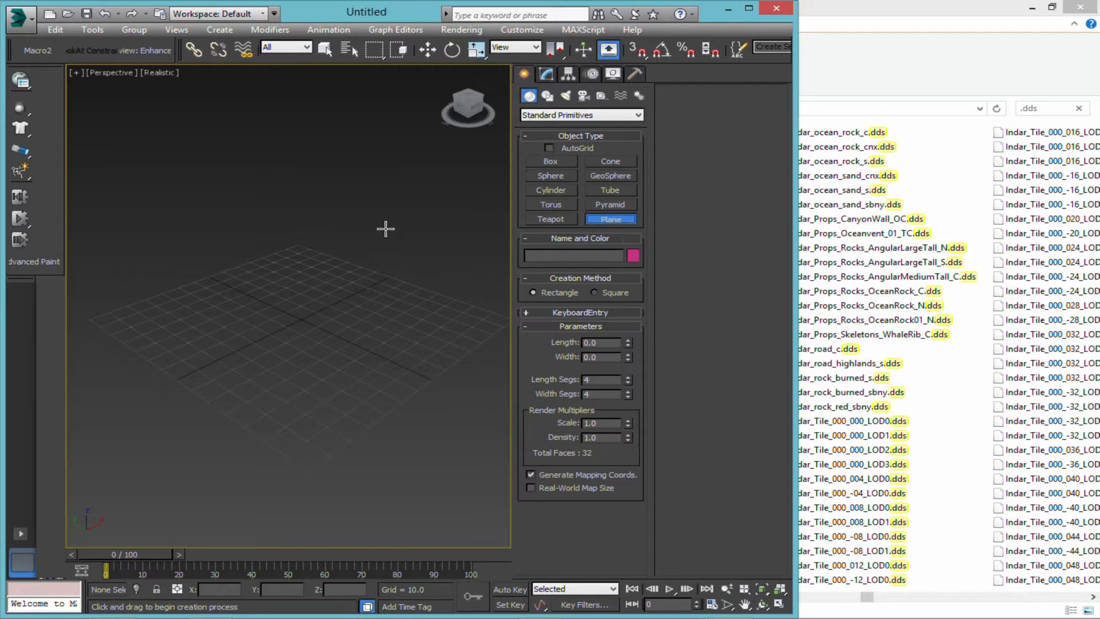
pyautogui.moveTo(304, 477); pyautogui.dragTo(295, 206)
pyautogui.moveTo(274, 256); pyautogui.dragTo(306, 386)
pyautogui.press('w')
pyautogui.scroll(2, 281, 309)
pyautogui.scroll(-2, 305, 323)
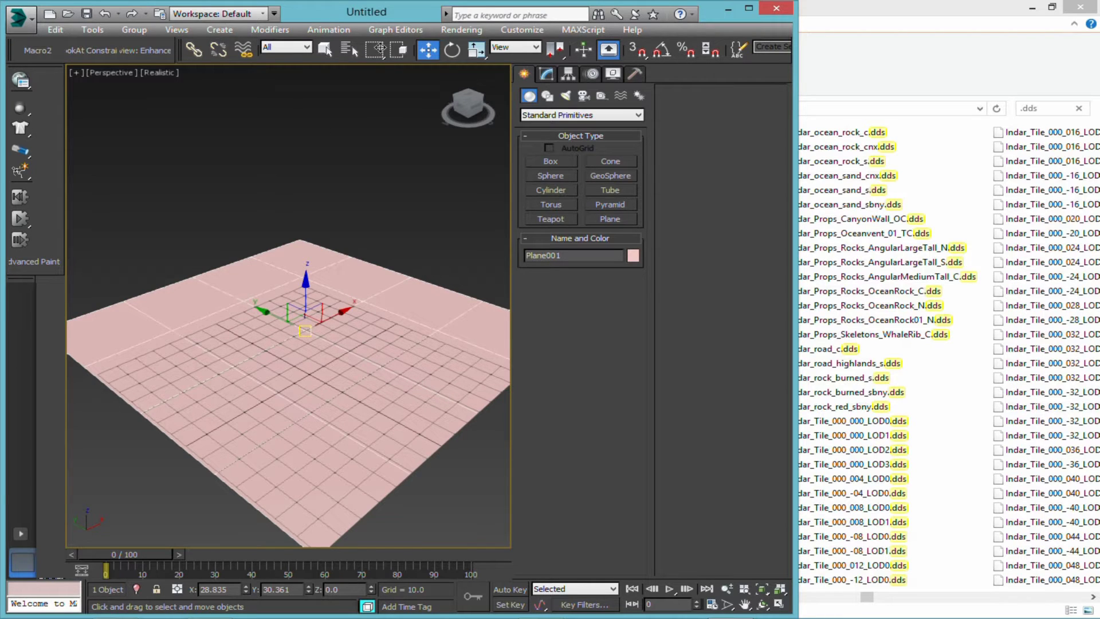
# Step: Open the Slate Material Editor and collapse the PS2Materials.mat library
pyautogui.press('m')
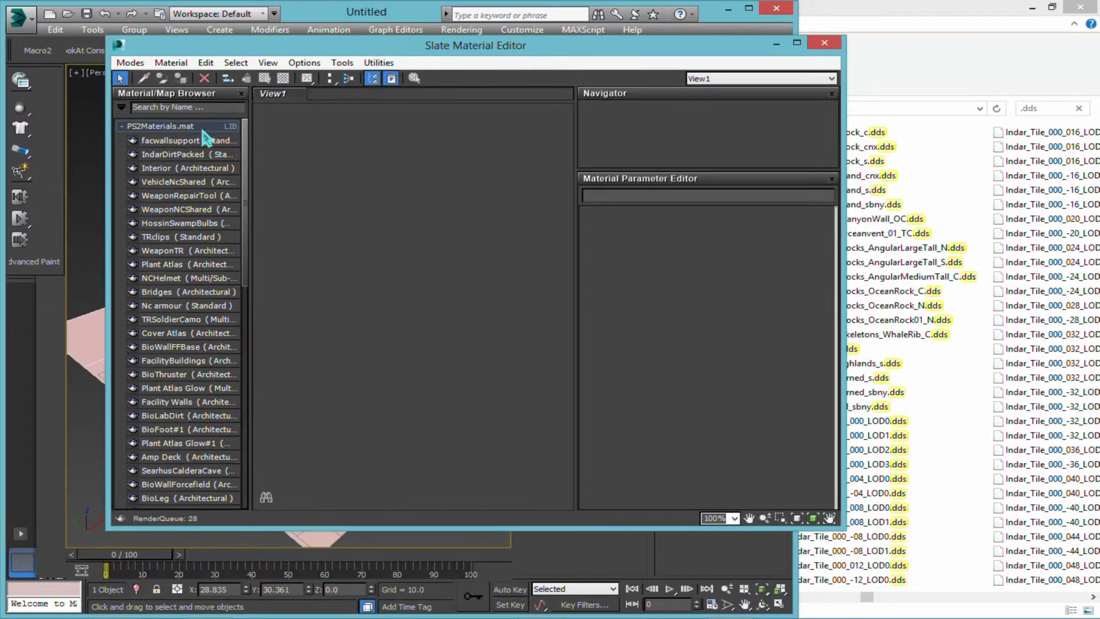
pyautogui.click(208, 127)
pyautogui.moveTo(448, 54); pyautogui.dragTo(444, 53)
# Step: Switch to File Explorer, restore the search results to a smaller window and locate the Indar_dirt textures
pyautogui.click(862, 5)
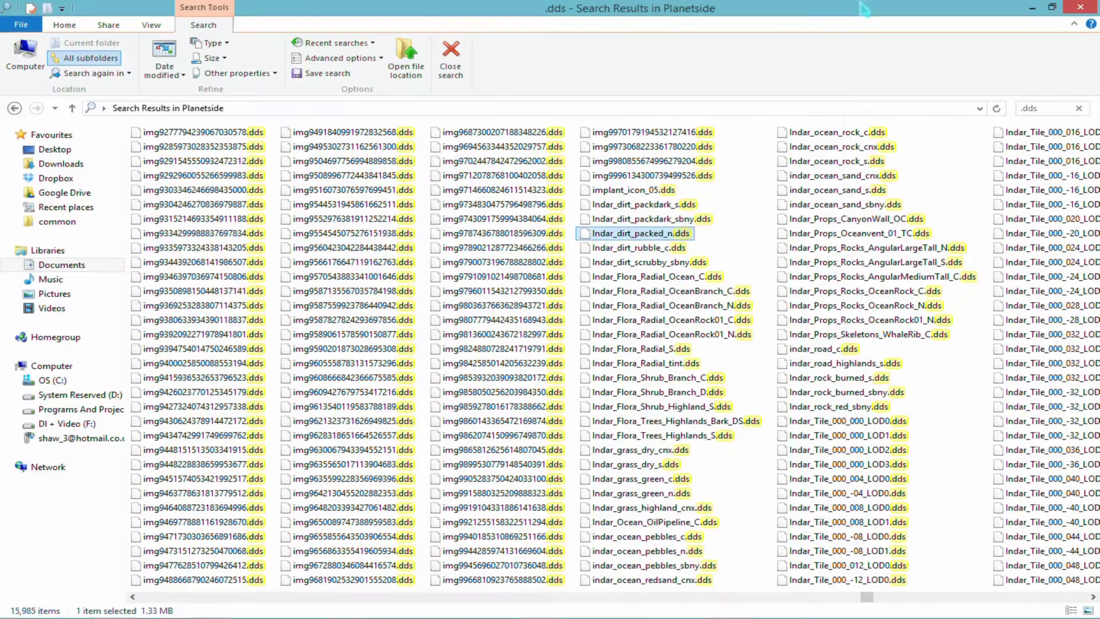
pyautogui.moveTo(533, 6); pyautogui.dragTo(641, 41)
pyautogui.scroll(-10, 653, 395)
pyautogui.scroll(-15, 653, 395)
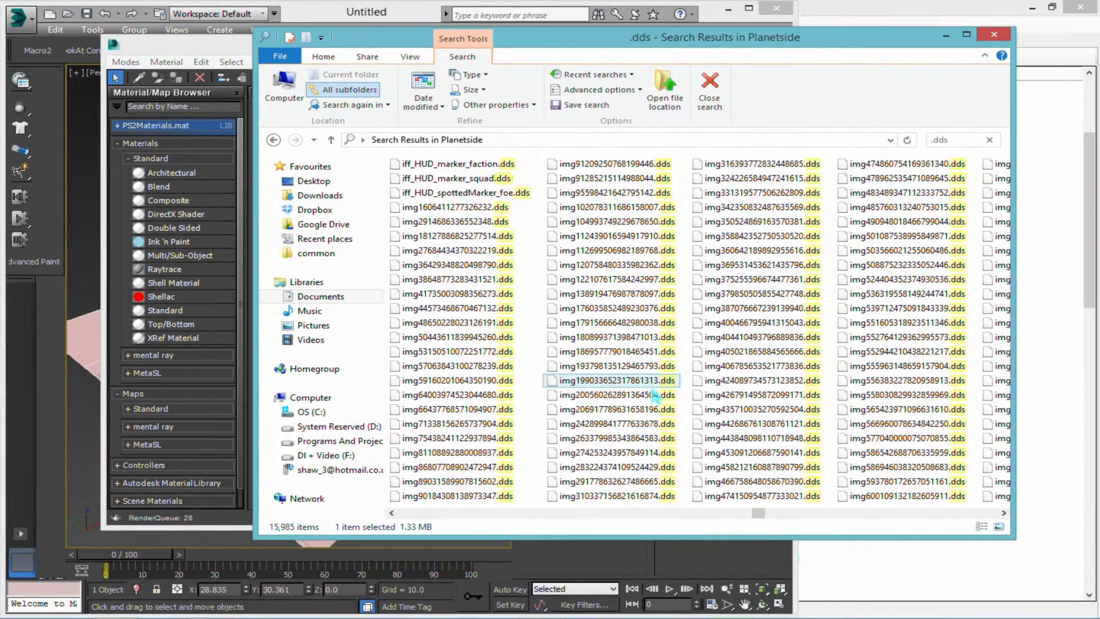
pyautogui.scroll(-8, 665, 395)
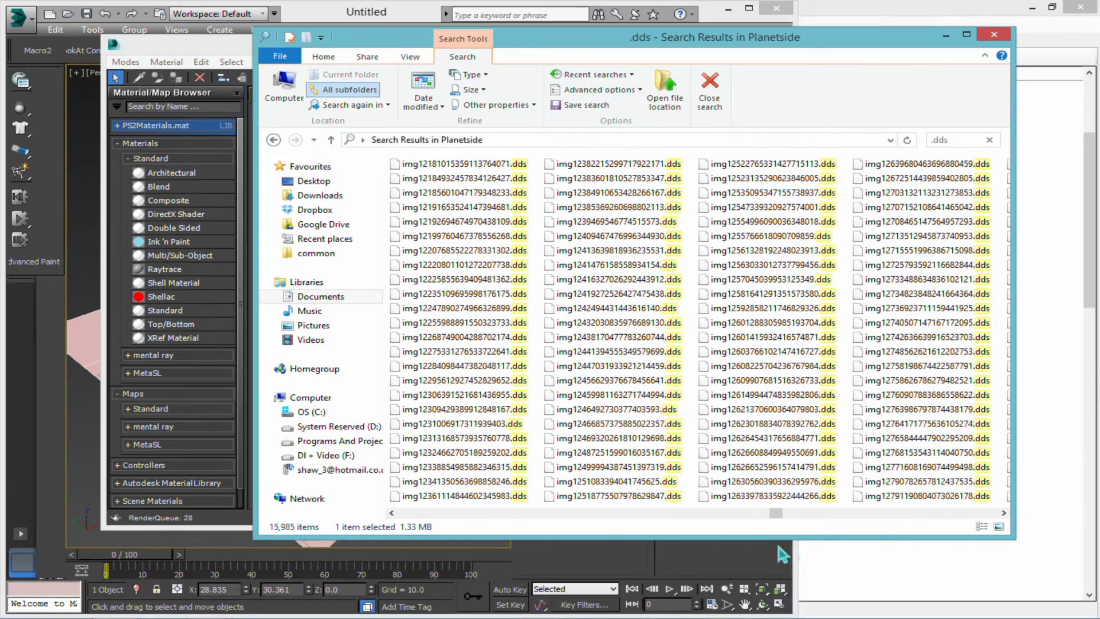
pyautogui.moveTo(776, 512); pyautogui.dragTo(857, 513)
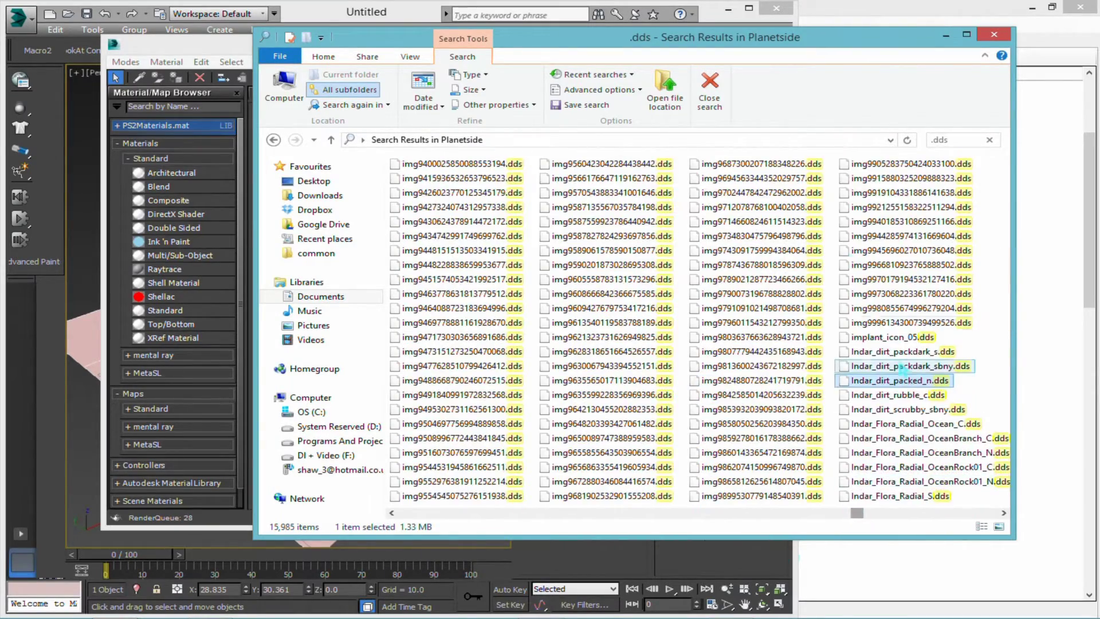
# Step: Move the search results aside and add three Indar dirt textures, including Indar_dirt_packed_n.dds, as bitmap nodes in the Slate Material Editor
pyautogui.moveTo(659, 54); pyautogui.dragTo(1099, 54)
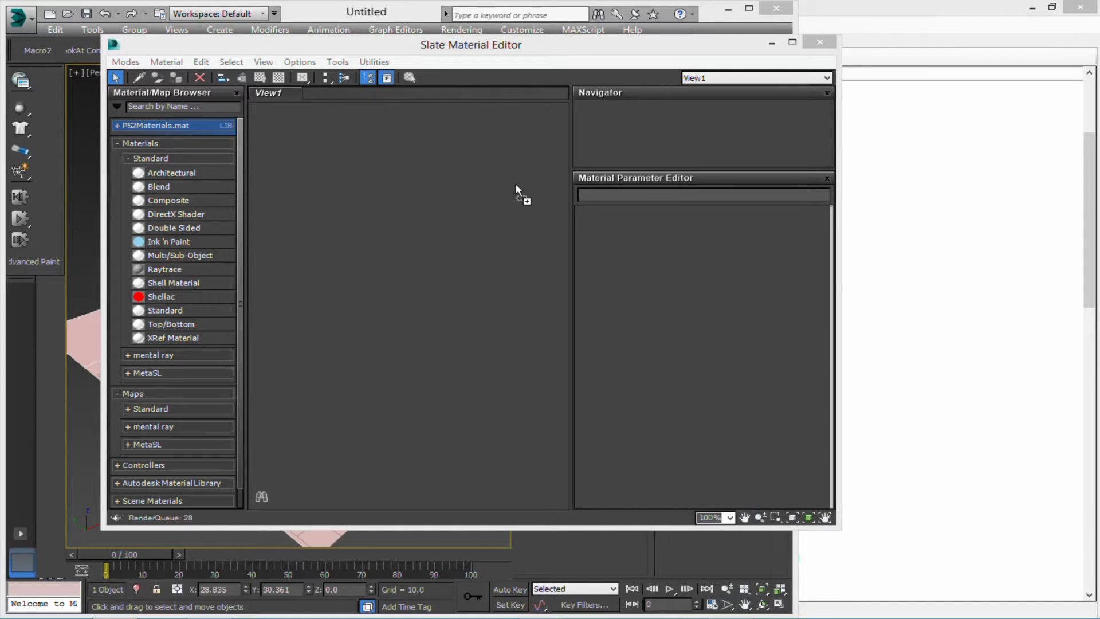
pyautogui.moveTo(355, 174); pyautogui.dragTo(355, 173)
pyautogui.scroll(2, 390, 266)
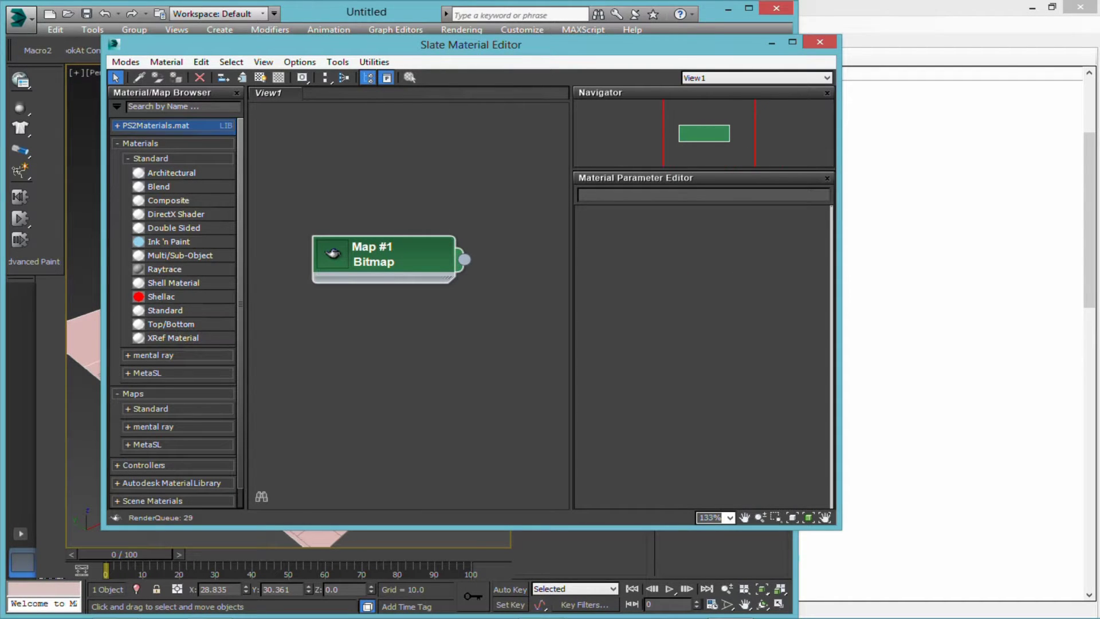
pyautogui.hotkey('alt', 'Tab')
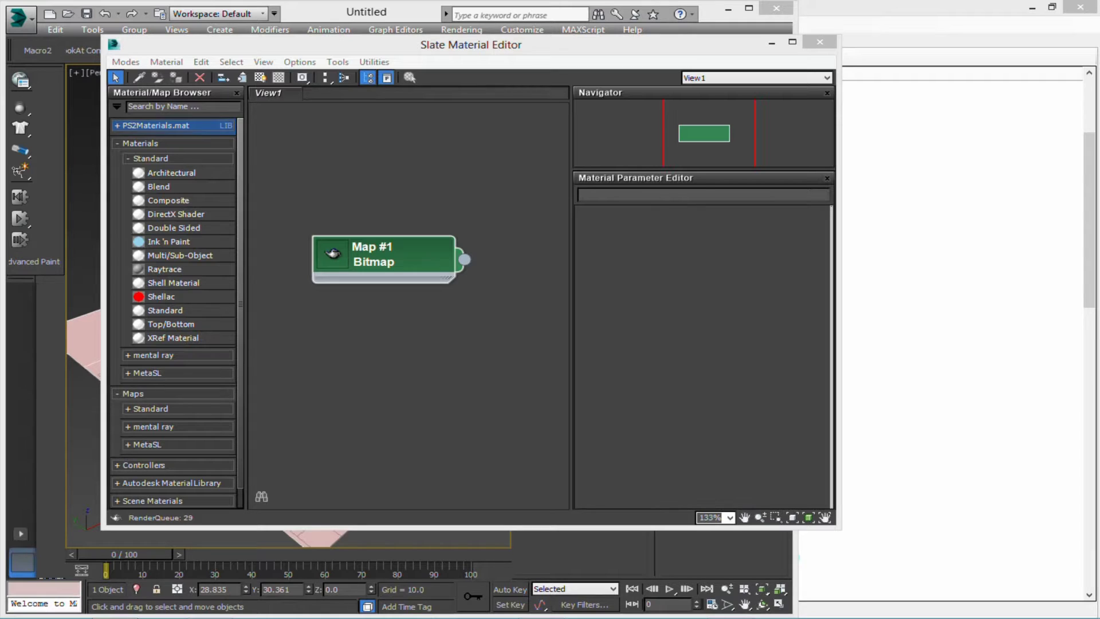
pyautogui.moveTo(458, 355); pyautogui.dragTo(425, 350)
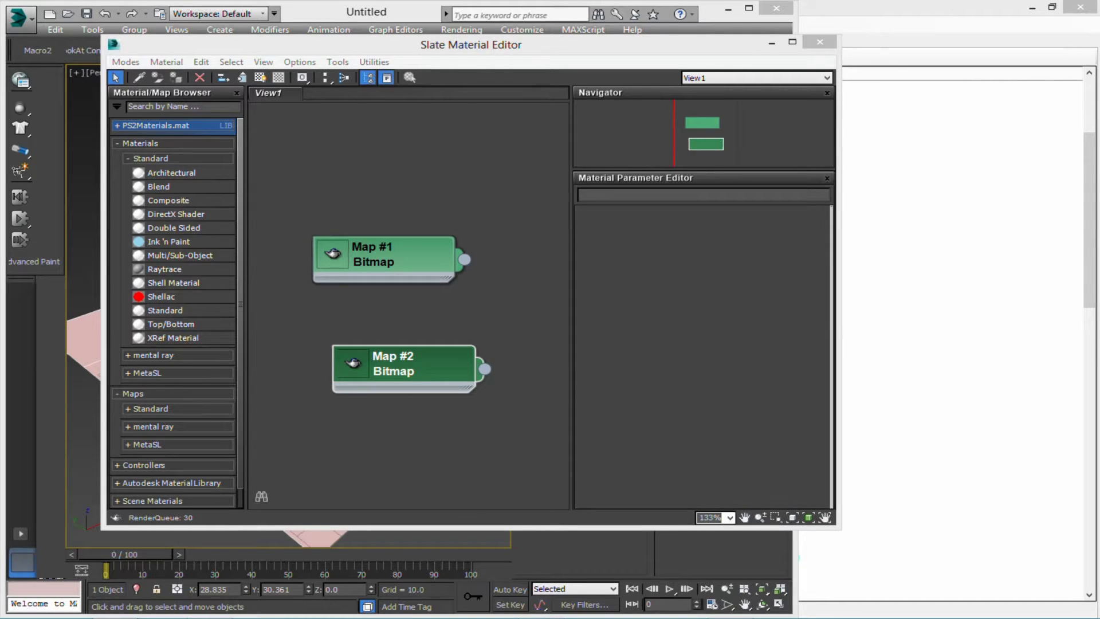
pyautogui.moveTo(399, 401); pyautogui.dragTo(401, 405)
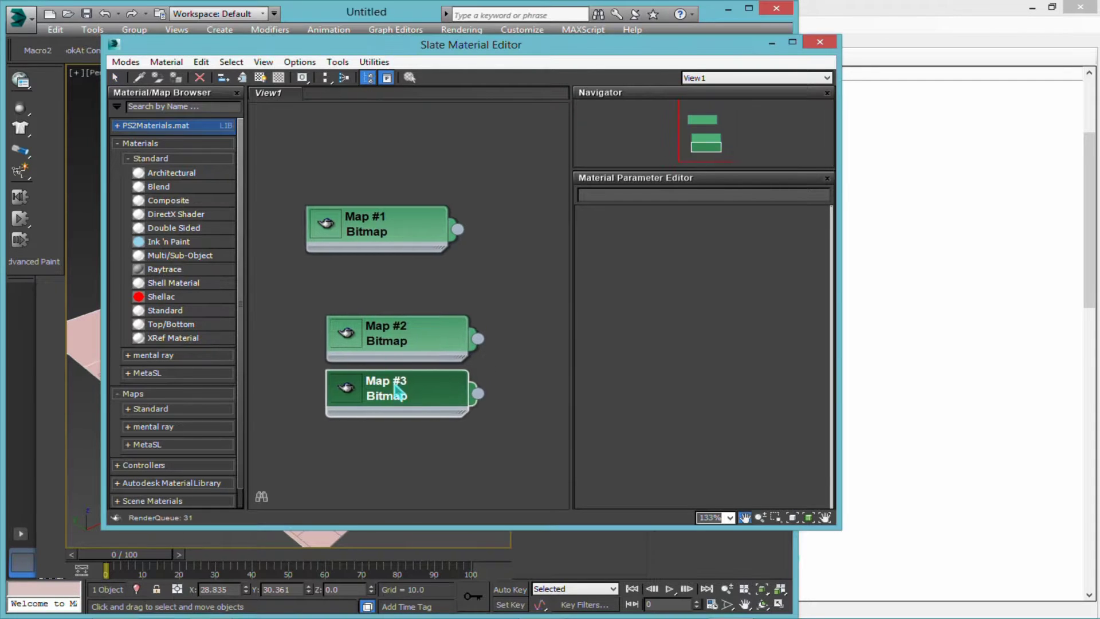
# Step: Arrange the three bitmap nodes in a column and add a Standard material beside them
pyautogui.doubleClick(409, 230)
pyautogui.doubleClick(404, 336)
pyautogui.moveTo(404, 336); pyautogui.dragTo(364, 281)
pyautogui.doubleClick(413, 393)
pyautogui.moveTo(412, 393); pyautogui.dragTo(372, 357)
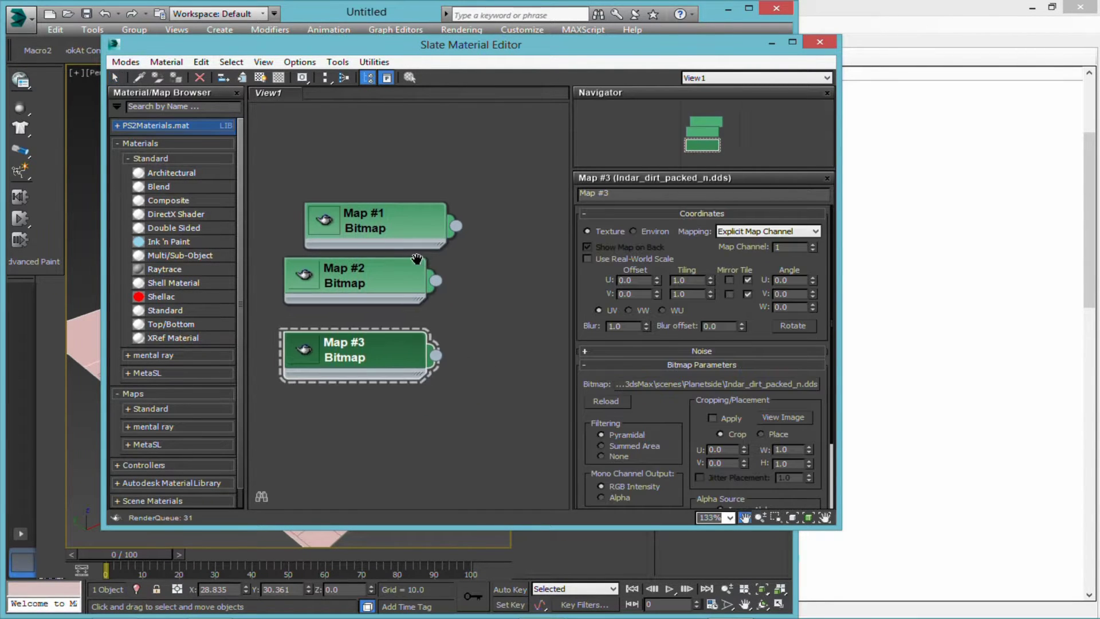
pyautogui.moveTo(417, 258); pyautogui.dragTo(321, 288)
pyautogui.moveTo(171, 310); pyautogui.dragTo(522, 261)
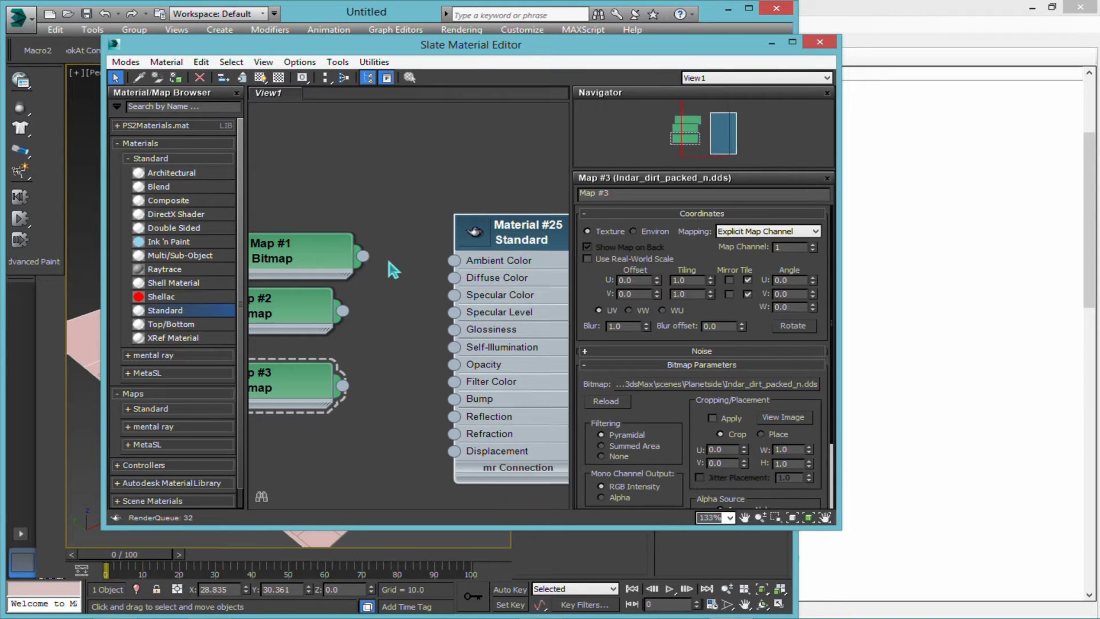
# Step: Wire Map #1 to Diffuse Color, Map #2 to Specular Level and Map #3 to Bump on the Standard material
pyautogui.moveTo(362, 261); pyautogui.dragTo(456, 283)
pyautogui.moveTo(342, 311); pyautogui.dragTo(463, 253)
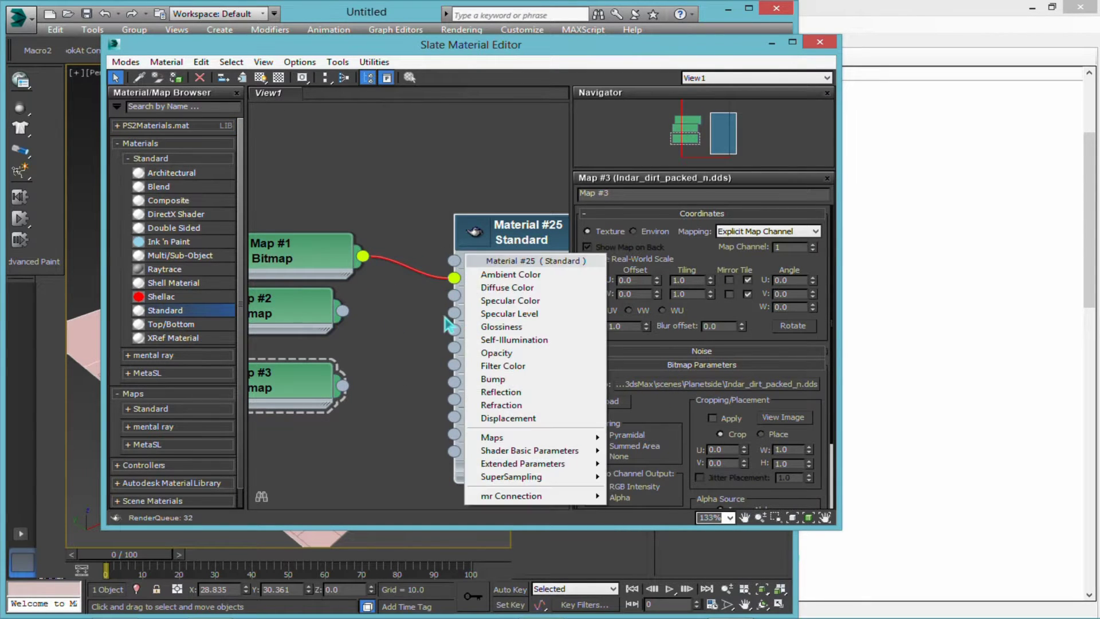
pyautogui.click(392, 323)
pyautogui.moveTo(343, 311); pyautogui.dragTo(455, 312)
pyautogui.moveTo(342, 385); pyautogui.dragTo(454, 399)
# Step: Duplicate the specular bitmap as a fourth node using Alpha mono output and Summed Area filtering, and wire it to Glossiness
pyautogui.moveTo(393, 374); pyautogui.dragTo(423, 323)
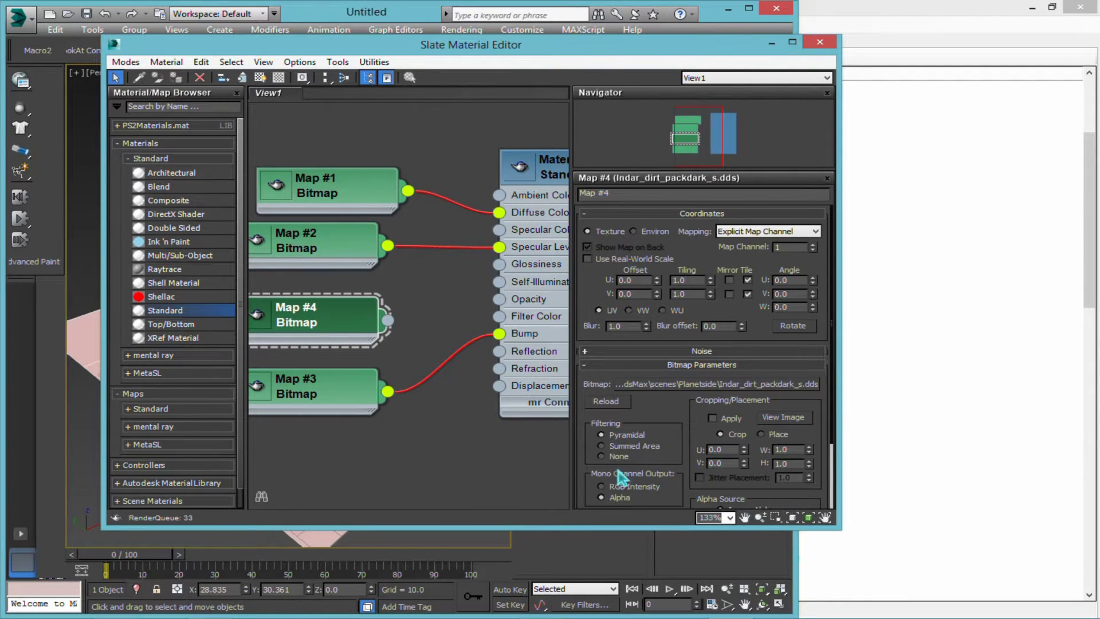
pyautogui.moveTo(661, 422); pyautogui.dragTo(671, 274)
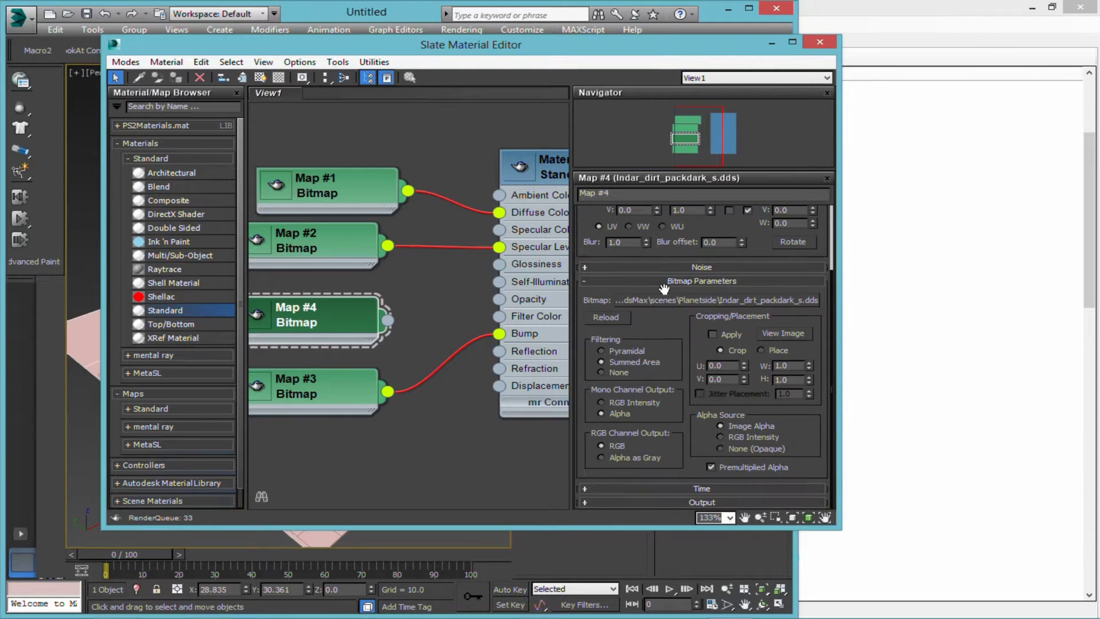
pyautogui.moveTo(500, 251); pyautogui.dragTo(501, 264)
pyautogui.moveTo(502, 265); pyautogui.dragTo(386, 255)
# Step: Assign Material #25 to the selected plane and display its shaded texture in the viewport
pyautogui.doubleClick(453, 169)
pyautogui.moveTo(490, 49); pyautogui.dragTo(698, 67)
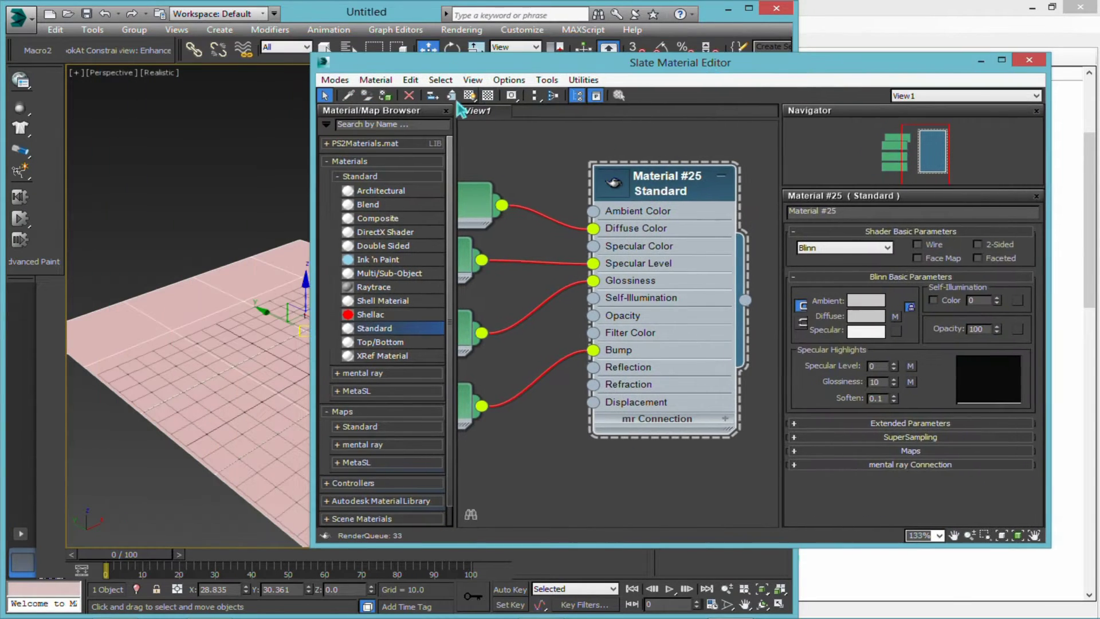
pyautogui.click(388, 97)
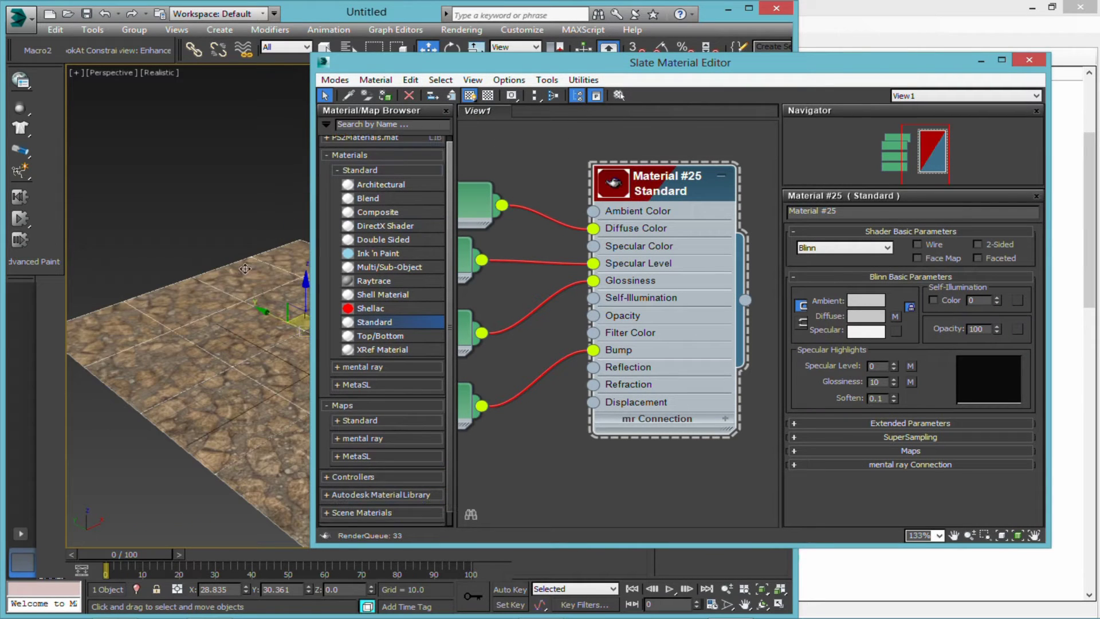
pyautogui.moveTo(280, 318); pyautogui.dragTo(225, 264)
pyautogui.scroll(-5, 226, 264)
pyautogui.scroll(3, 227, 316)
pyautogui.scroll(4, 227, 316)
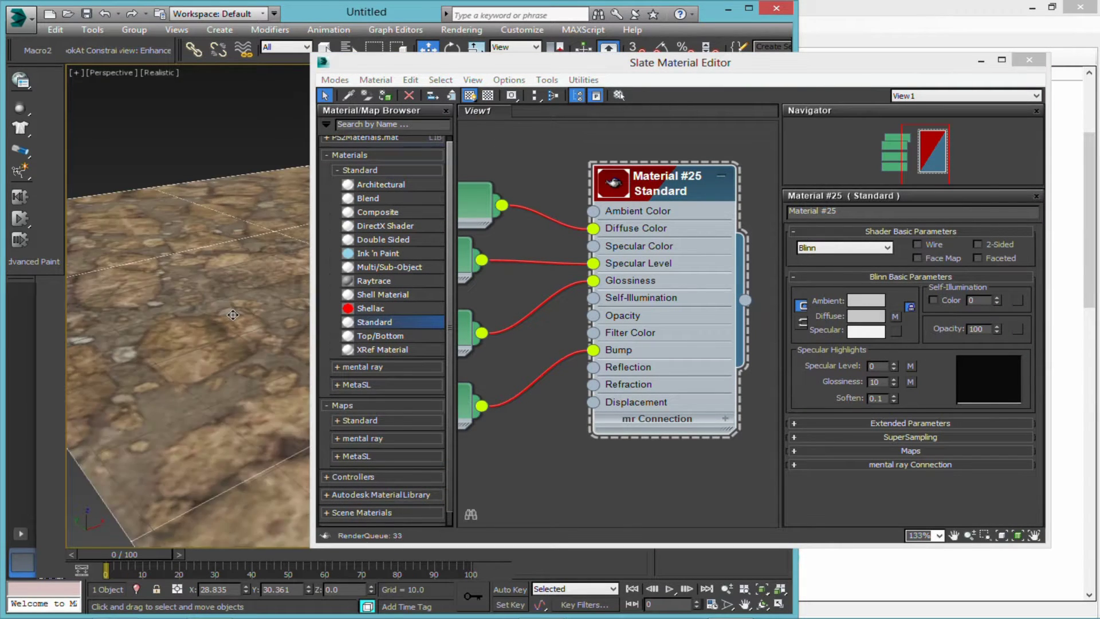
pyautogui.scroll(-5, 186, 252)
pyautogui.scroll(2, 186, 253)
# Step: Maximize the main 3ds Max window and move the Slate Material Editor clear of most of the plane
pyautogui.moveTo(555, 70); pyautogui.dragTo(683, 241)
pyautogui.click(751, 7)
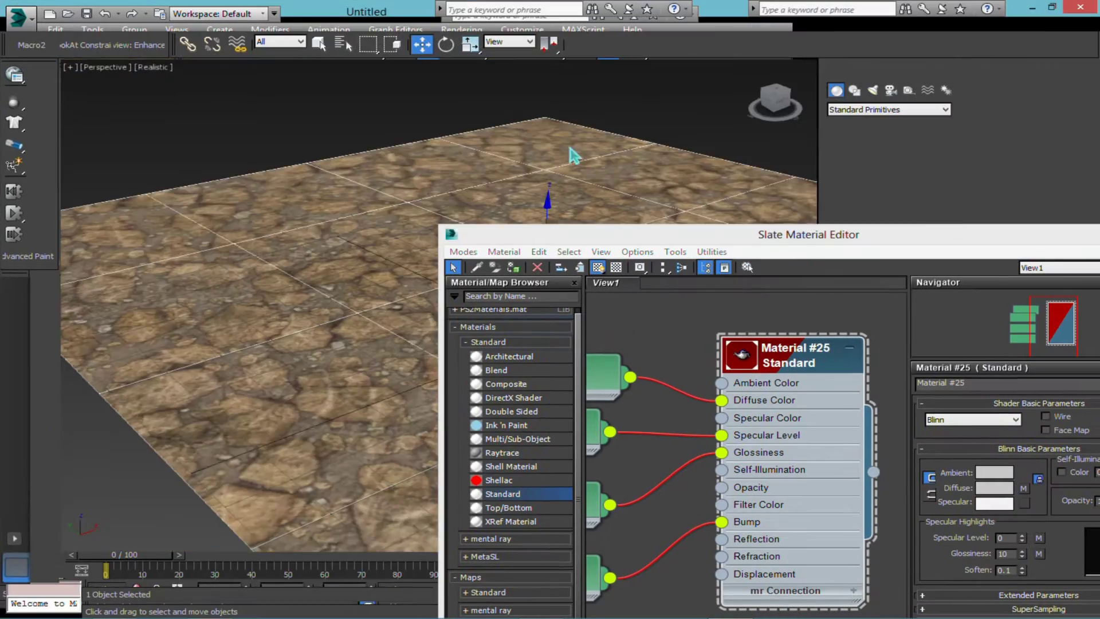
pyautogui.moveTo(678, 241); pyautogui.dragTo(597, 300)
# Step: Add an Unwrap UVW modifier to the plane
pyautogui.click(853, 68)
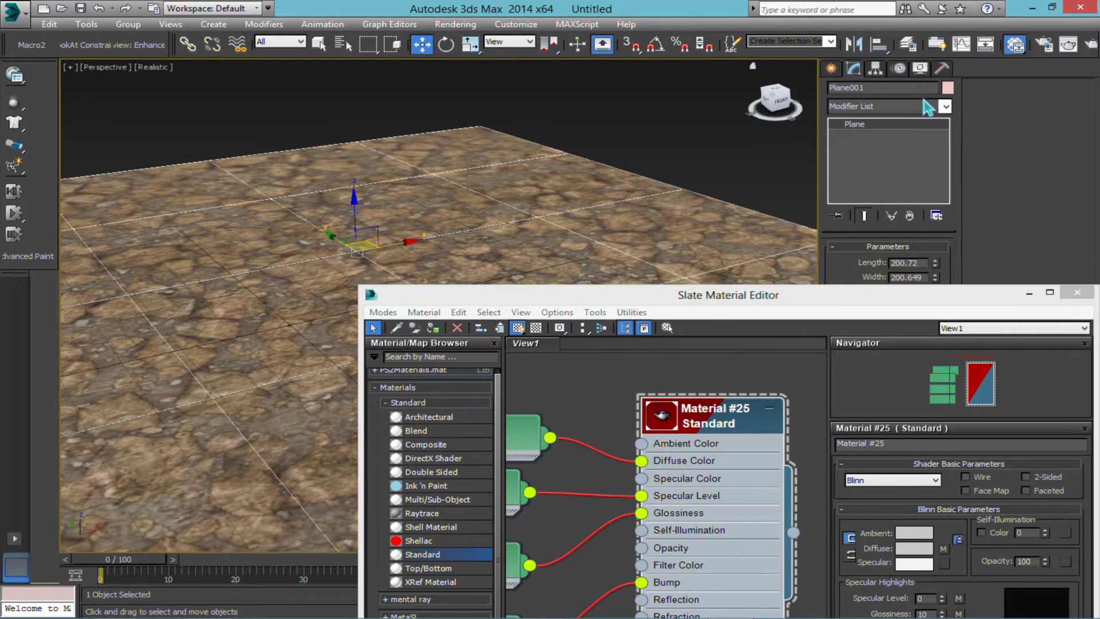
pyautogui.click(923, 103)
pyautogui.scroll(-15, 895, 241)
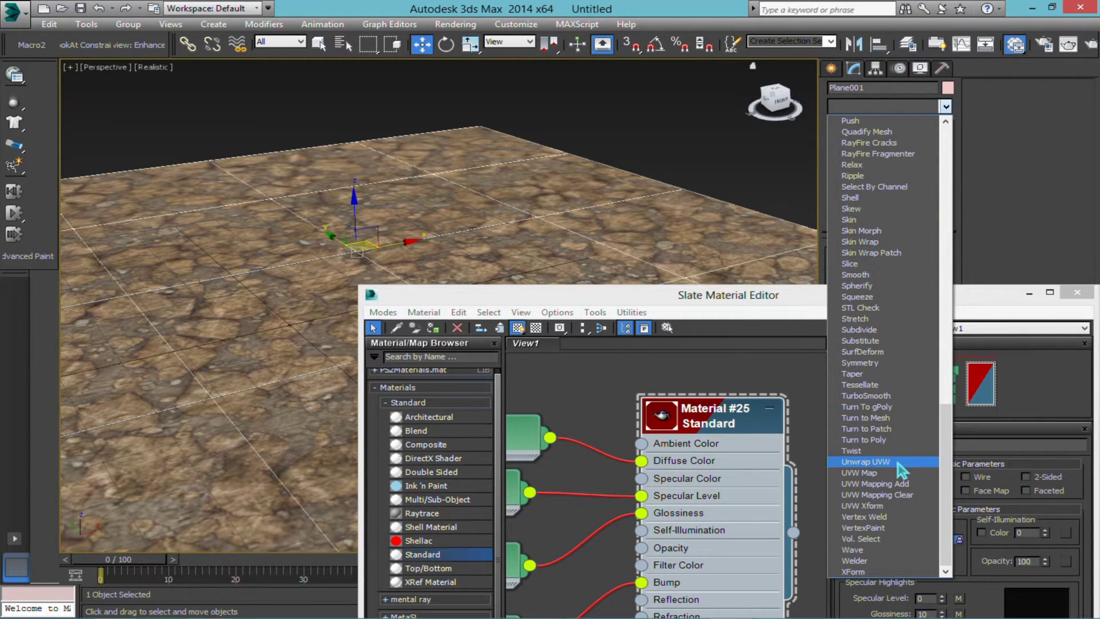
pyautogui.click(898, 464)
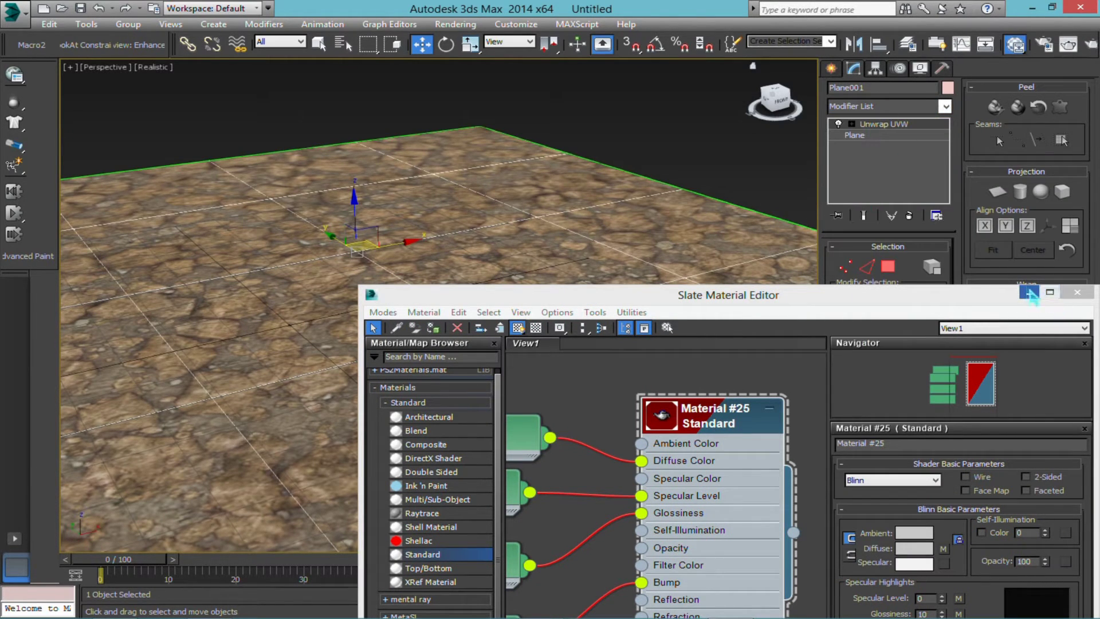
# Step: Minimize the Slate Material Editor, then select all of the plane's polygons in Unwrap UVW and open the UV editor
pyautogui.press('m')
pyautogui.click(888, 267)
pyautogui.scroll(-3, 499, 282)
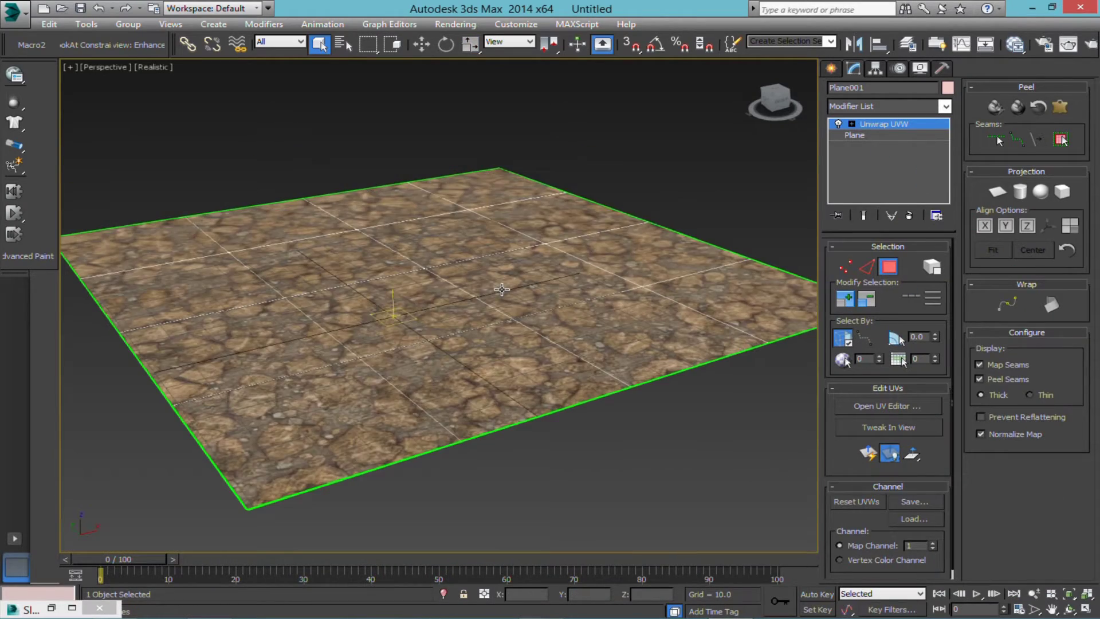
pyautogui.scroll(3, 536, 337)
pyautogui.hotkey('ctrl', 'a')
pyautogui.click(869, 402)
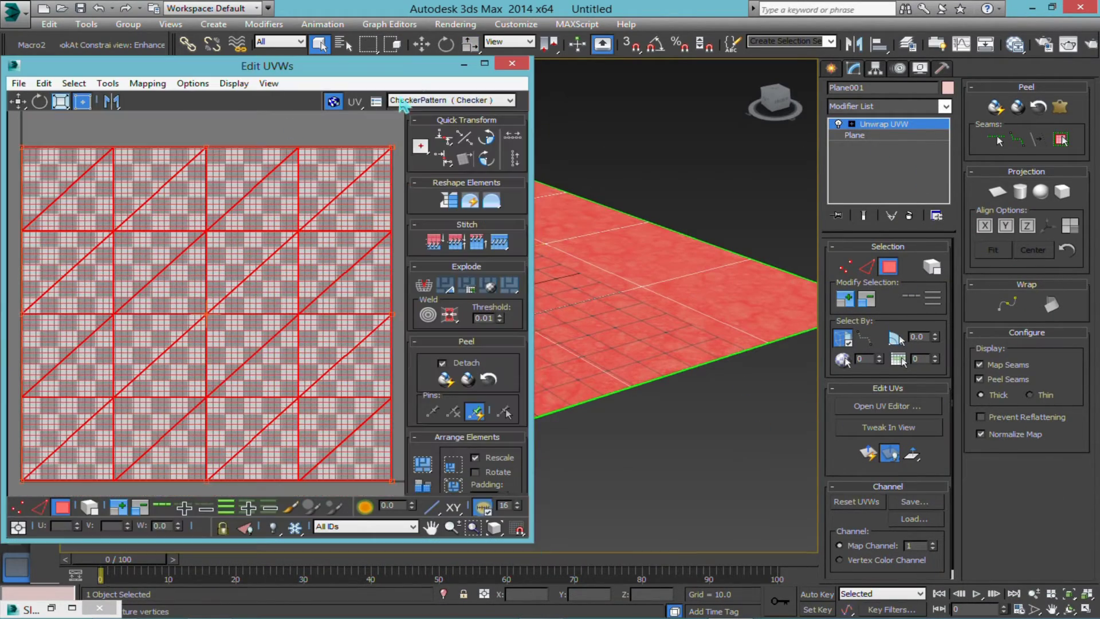
# Step: Uncover the plane and scale its selected UVs up well beyond the UV tile so the dirt texture repeats more densely
pyautogui.moveTo(179, 74); pyautogui.dragTo(596, 112)
pyautogui.click(478, 140)
pyautogui.moveTo(622, 372); pyautogui.dragTo(559, 266)
# Step: Examine the tiling of the dirt texture across the plane from close up, at a low angle and from farther away
pyautogui.middleClick(350, 227)
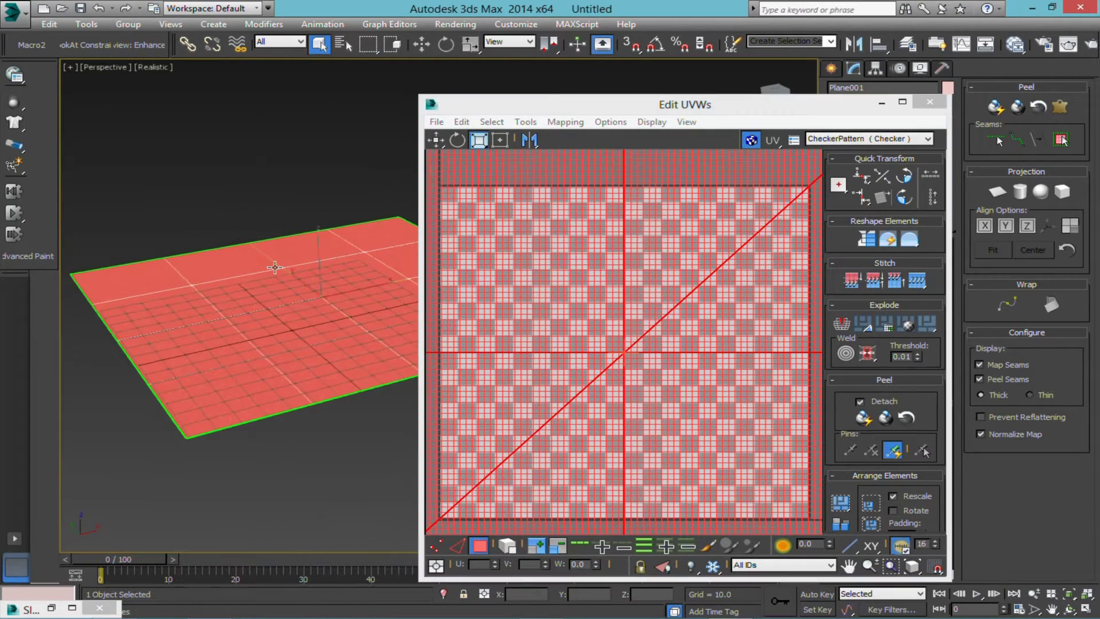
pyautogui.scroll(2, 275, 268)
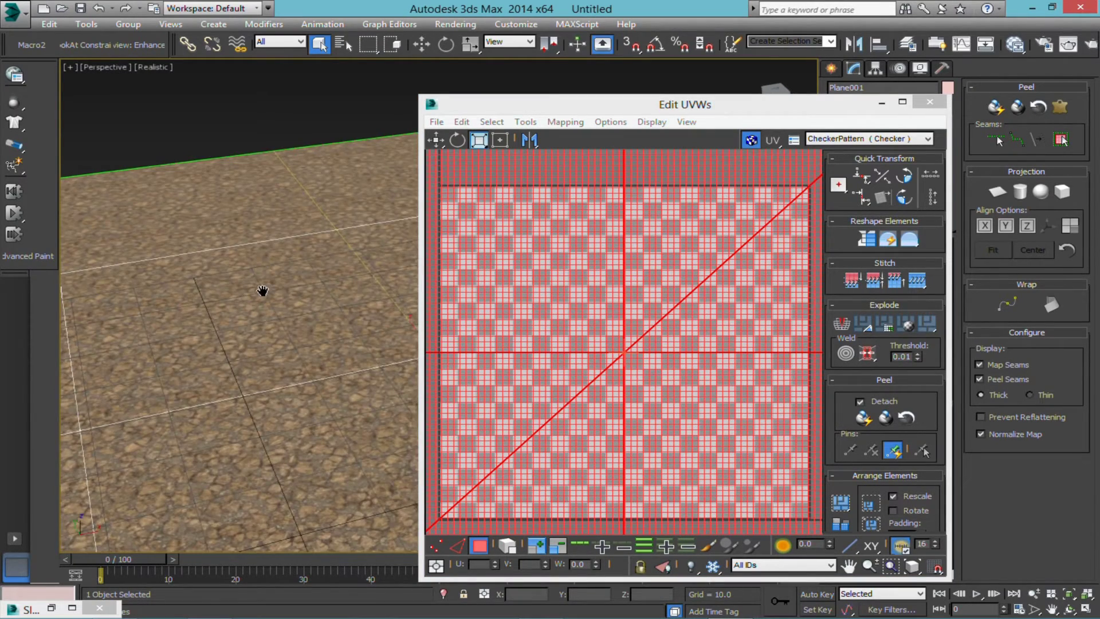
pyautogui.scroll(4, 287, 294)
pyautogui.moveTo(663, 352); pyautogui.dragTo(462, 136)
pyautogui.scroll(1, 275, 304)
pyautogui.scroll(-4, 381, 303)
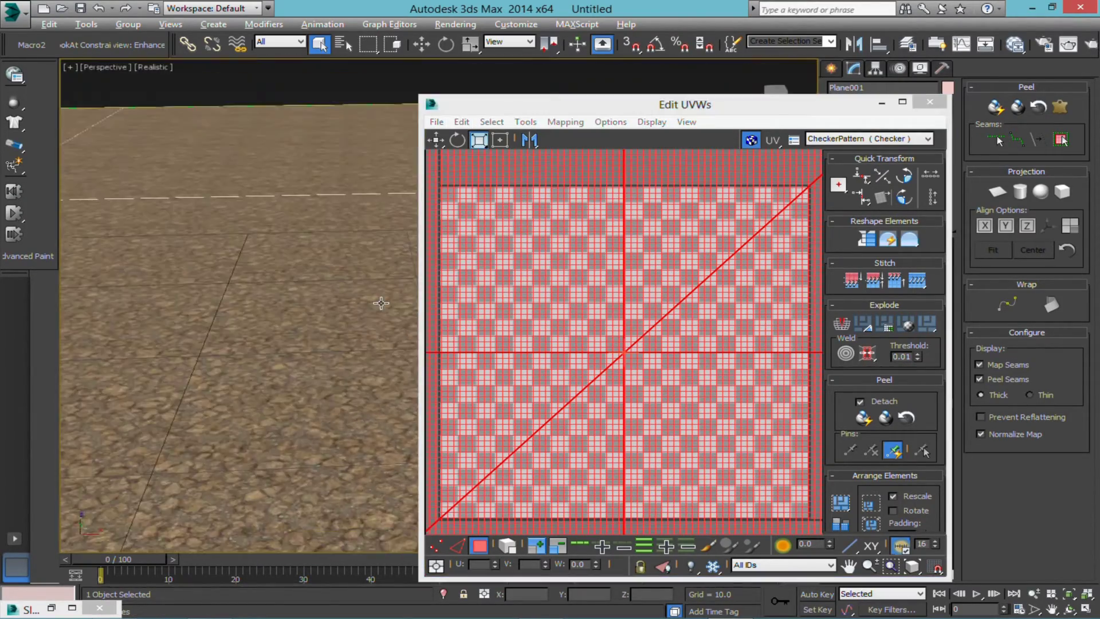
pyautogui.moveTo(325, 278); pyautogui.dragTo(304, 239)
pyautogui.scroll(4, 304, 238)
pyautogui.scroll(-3, 304, 238)
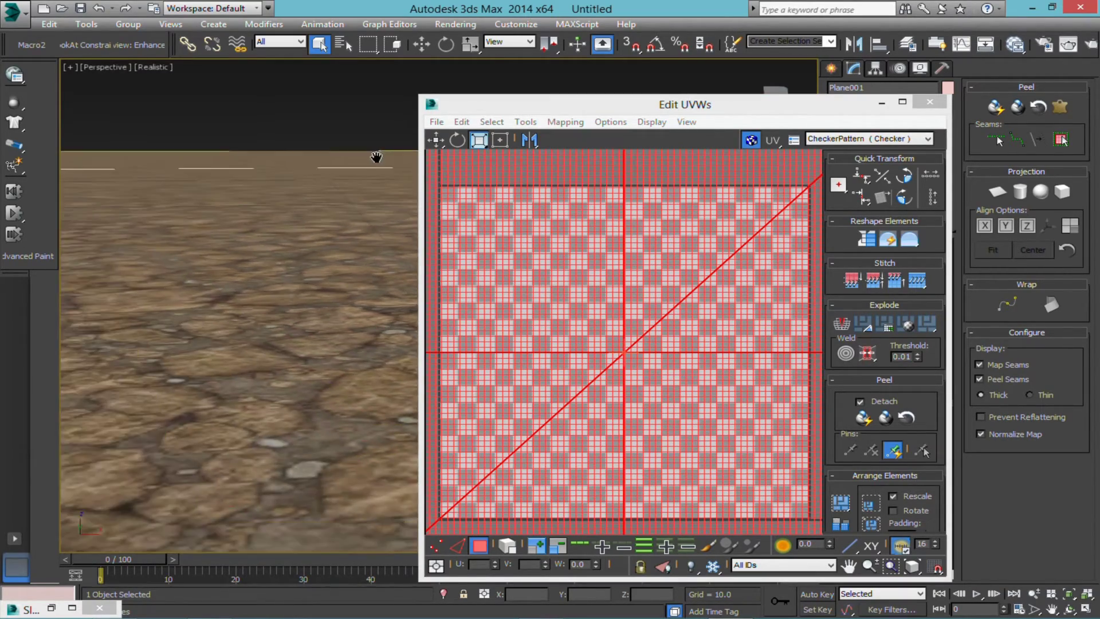
pyautogui.moveTo(277, 310); pyautogui.dragTo(277, 393)
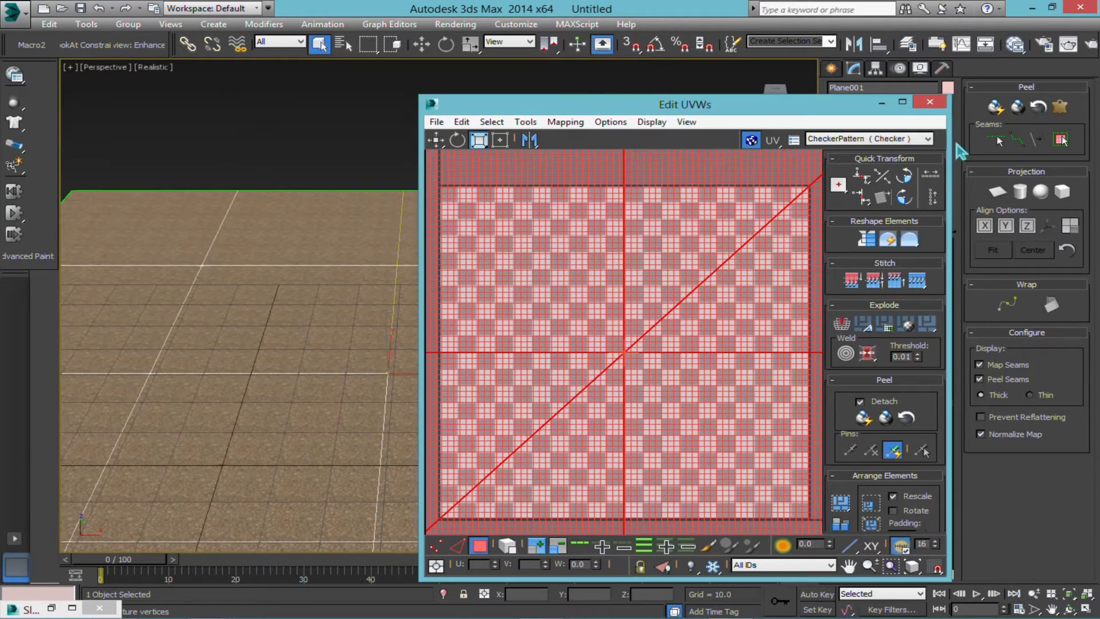
# Step: Close the UV editor and return to the Standard Primitives creation tools with the whole plane in view
pyautogui.click(930, 102)
pyautogui.click(831, 68)
pyautogui.scroll(-3, 559, 216)
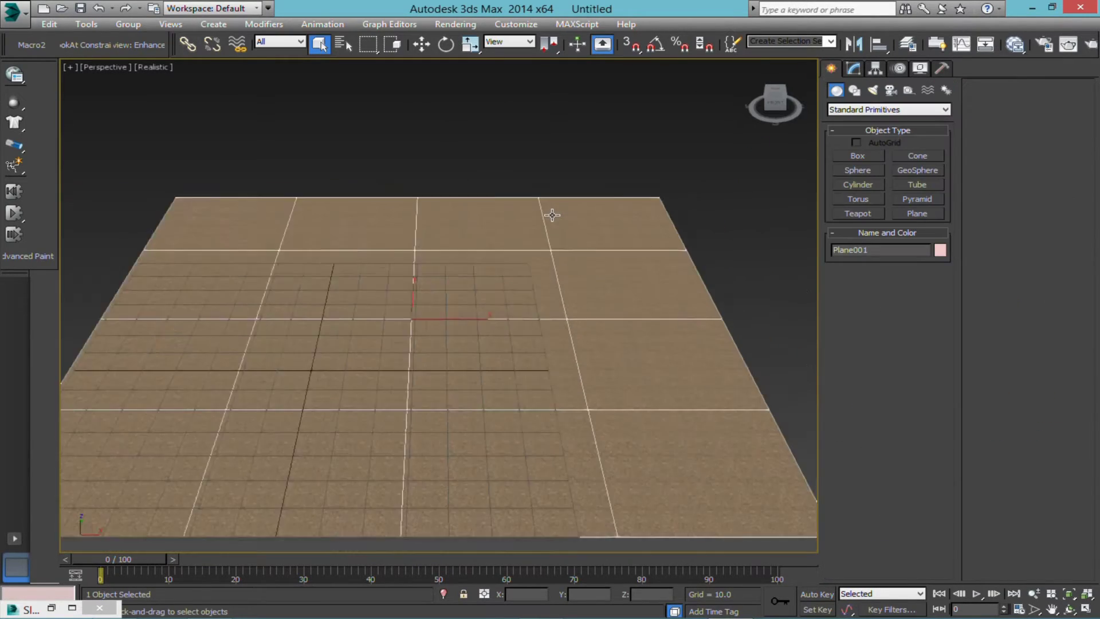
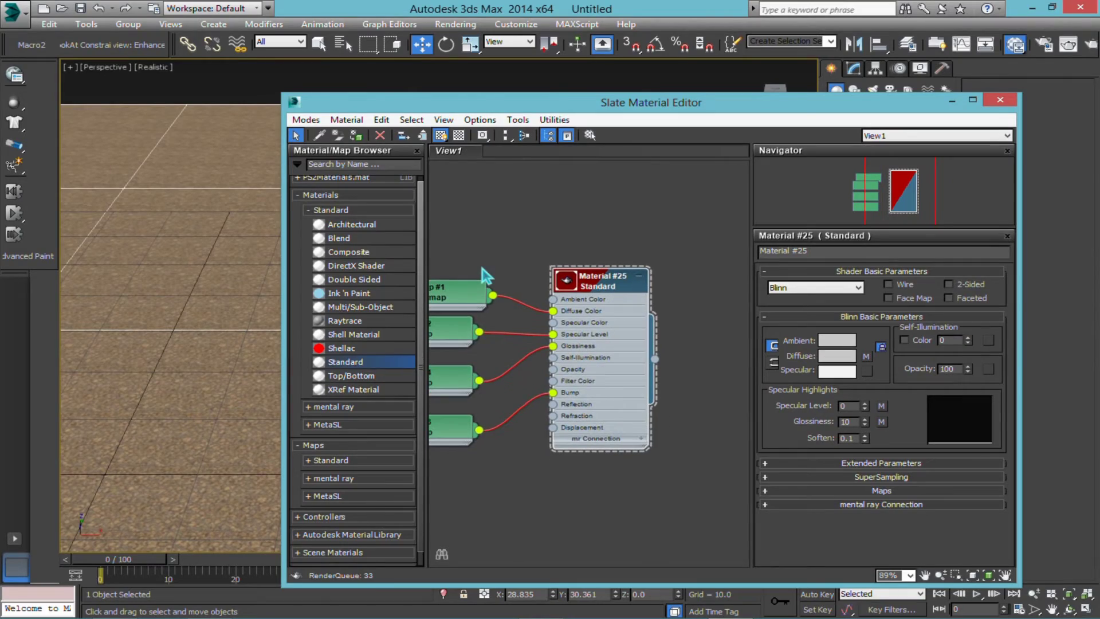
# Step: Minimize the Slate Material Editor to uncover the whole plane in the perspective viewport
pyautogui.moveTo(577, 211); pyautogui.dragTo(662, 282)
pyautogui.click(972, 99)
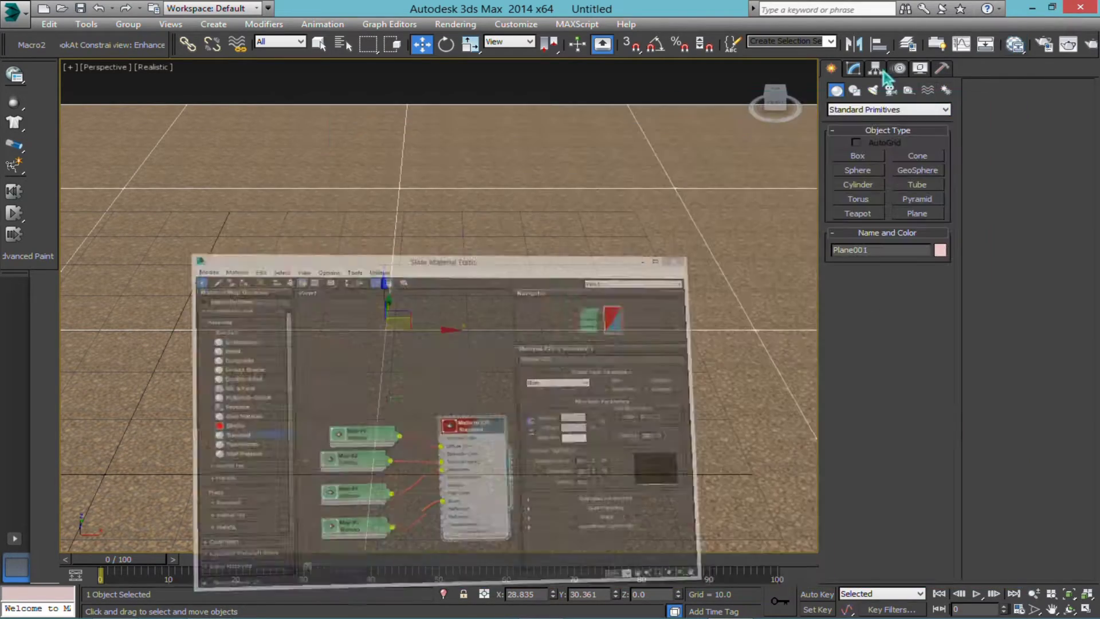
pyautogui.scroll(5, 579, 277)
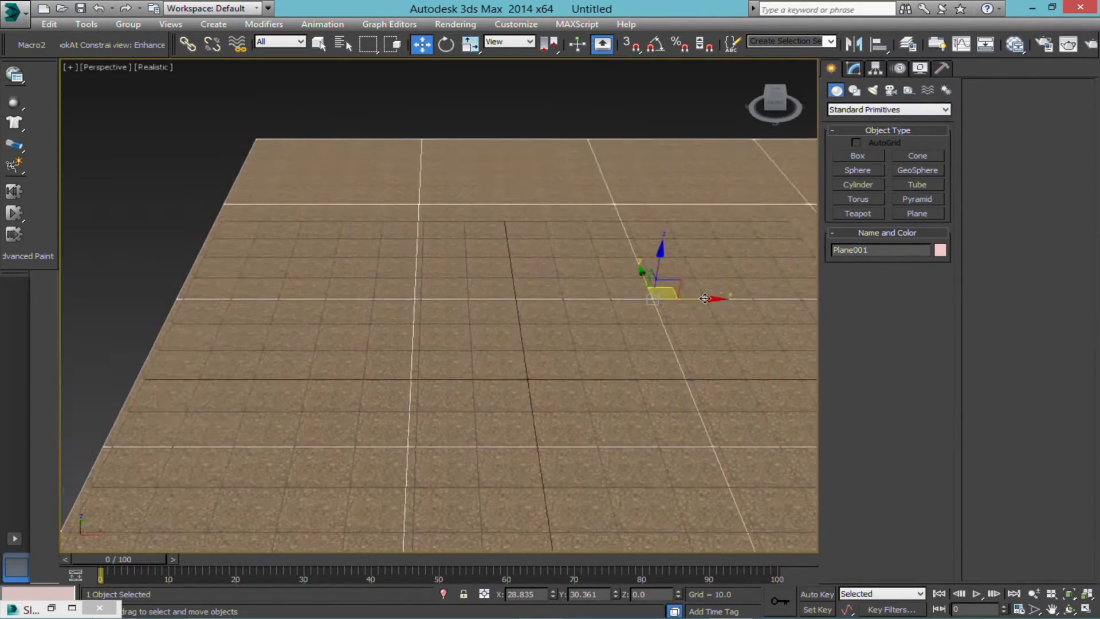
# Step: Set the base plane's length and width segments to 40 each, accepting the topology change beneath the Unwrap UVW modifier
pyautogui.click(852, 69)
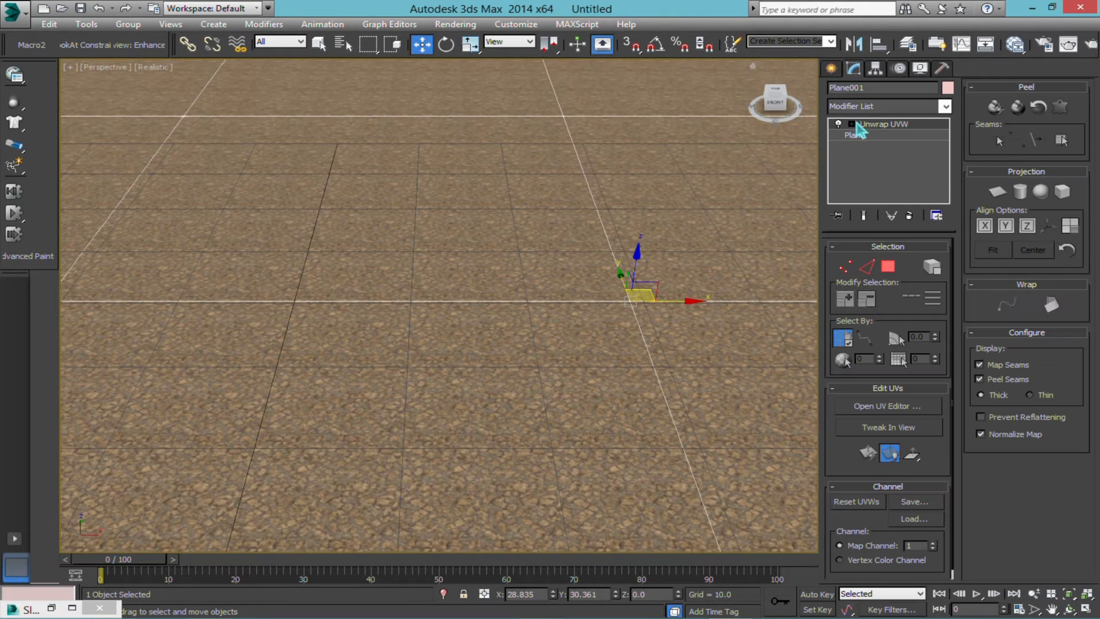
pyautogui.click(860, 135)
pyautogui.click(611, 355)
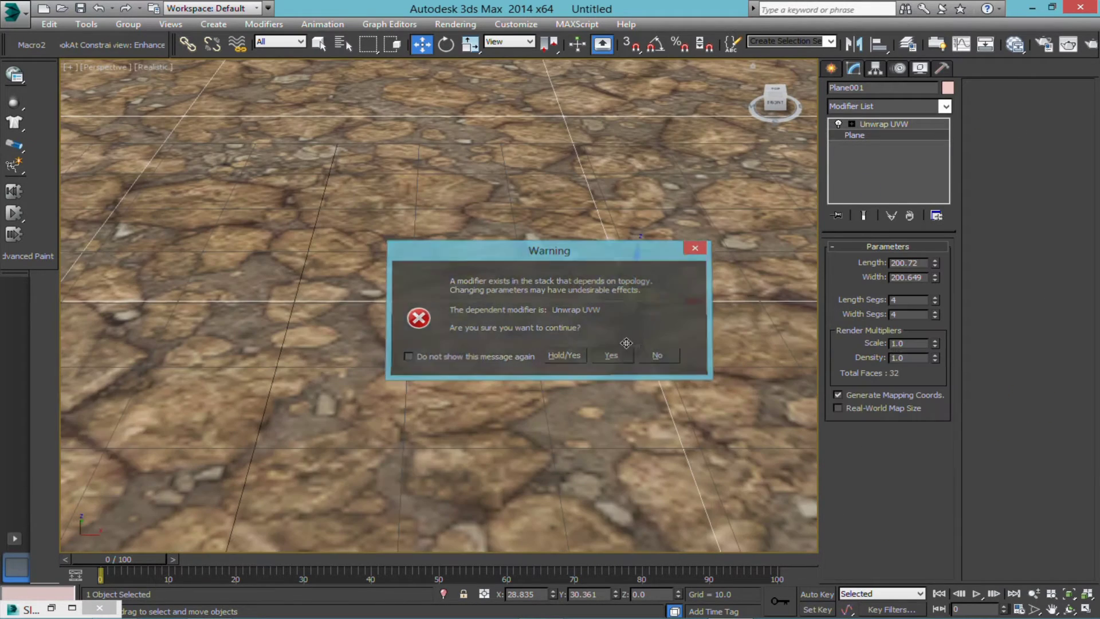
pyautogui.moveTo(915, 301); pyautogui.dragTo(852, 304)
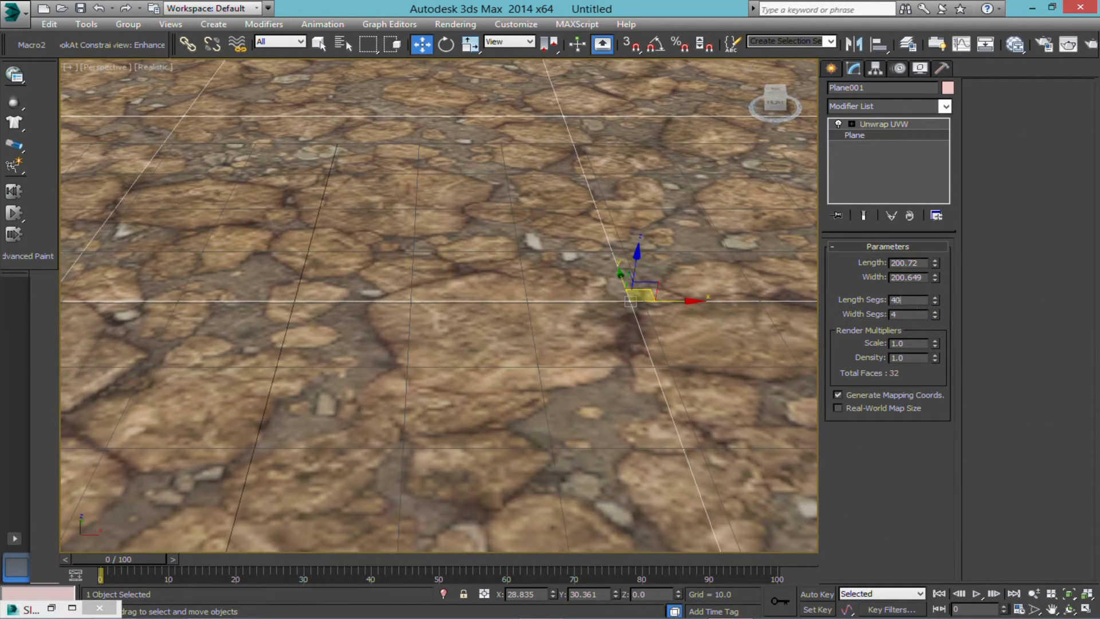
pyautogui.write('40')
pyautogui.press('Return')
pyautogui.write('40')
pyautogui.press('Return')
# Step: Return to the Unwrap UVW modifier's polygon level and open the UV editor for the plane
pyautogui.scroll(-6, 388, 283)
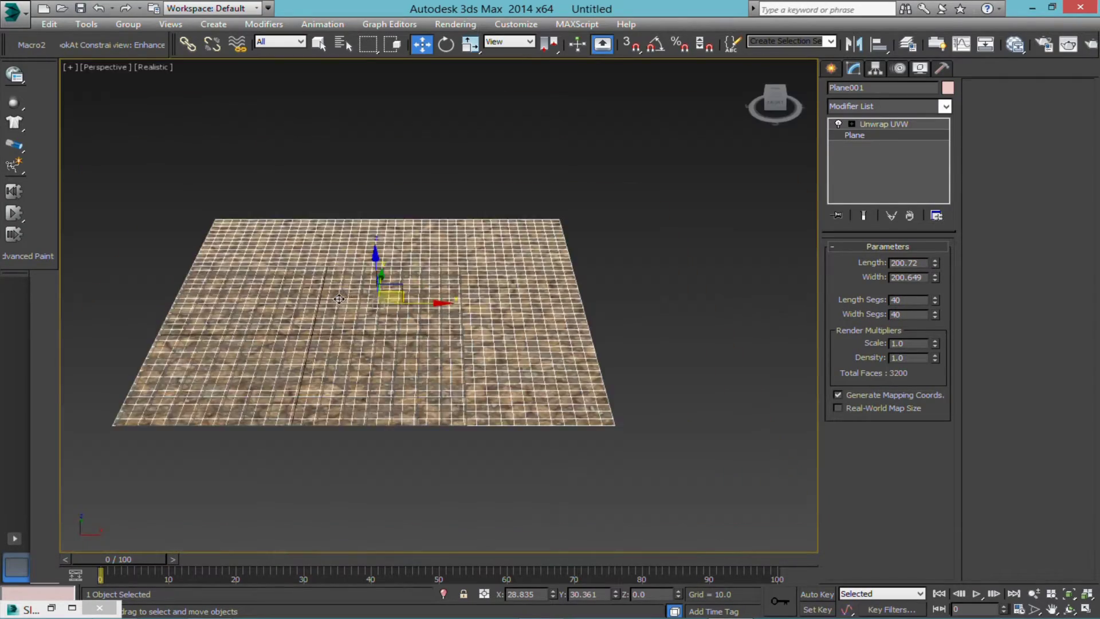
pyautogui.scroll(5, 367, 293)
pyautogui.moveTo(344, 318); pyautogui.dragTo(498, 304)
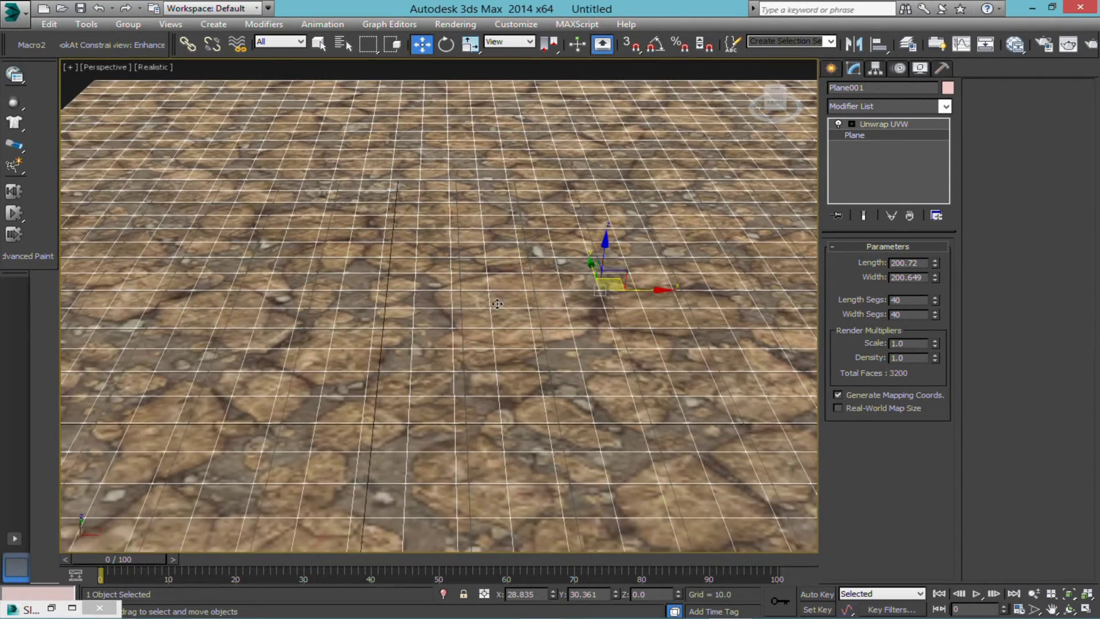
pyautogui.click(894, 124)
pyautogui.click(886, 269)
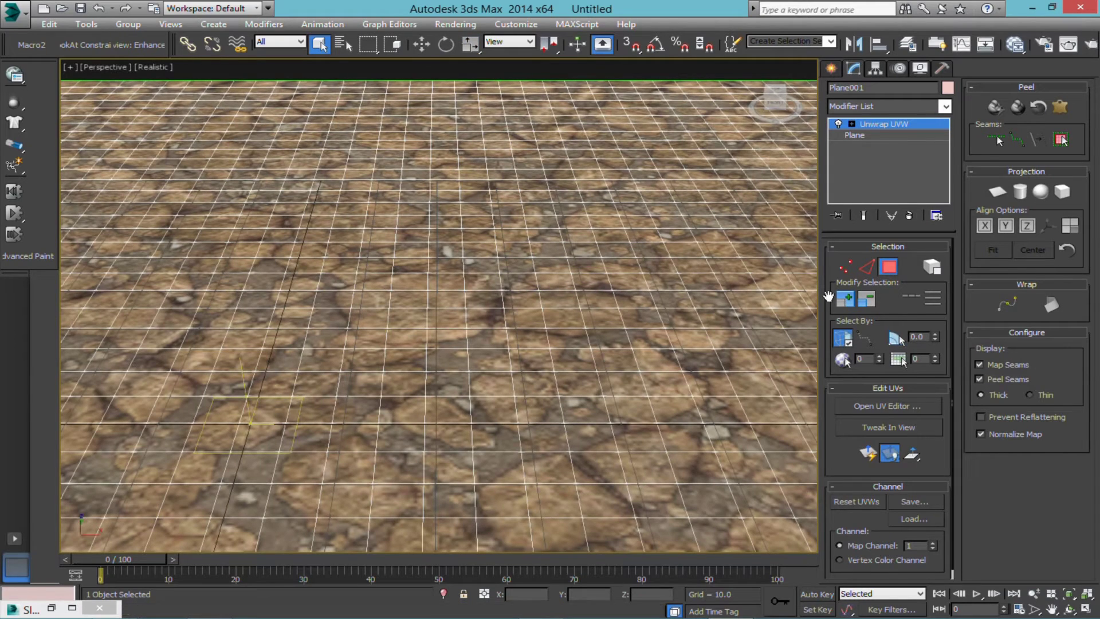
pyautogui.click(887, 406)
# Step: Select all of the plane's UVs, scale them up well beyond the UV tile, and close the UV editor
pyautogui.scroll(-5, 560, 162)
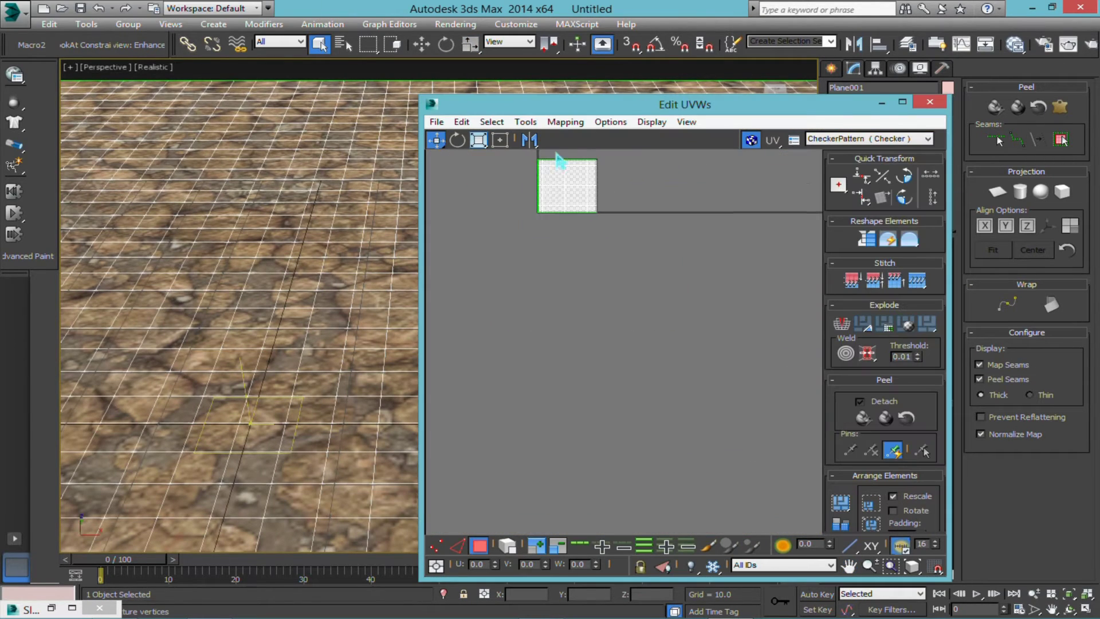
pyautogui.moveTo(590, 342); pyautogui.dragTo(536, 143)
pyautogui.moveTo(597, 303); pyautogui.dragTo(643, 405)
pyautogui.moveTo(696, 387); pyautogui.dragTo(516, 206)
pyautogui.click(479, 140)
pyautogui.moveTo(614, 277); pyautogui.dragTo(902, 73)
pyautogui.click(929, 102)
# Step: Convert the unwrapped plane to an Editable Mesh
pyautogui.click(831, 68)
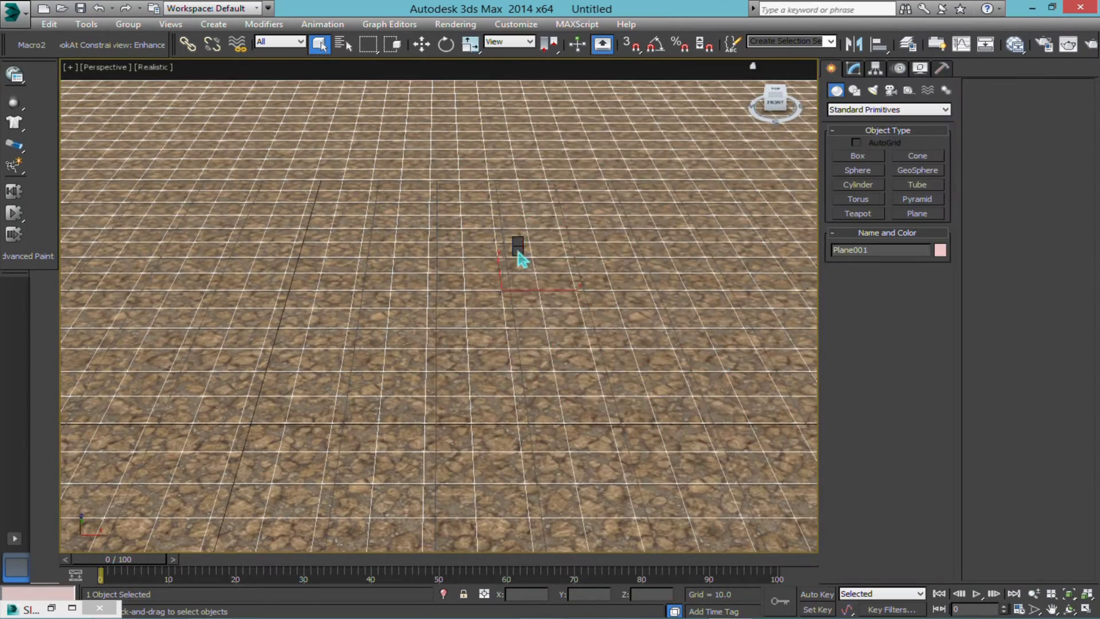
pyautogui.rightClick(513, 246)
pyautogui.moveTo(585, 374)
pyautogui.click(701, 375)
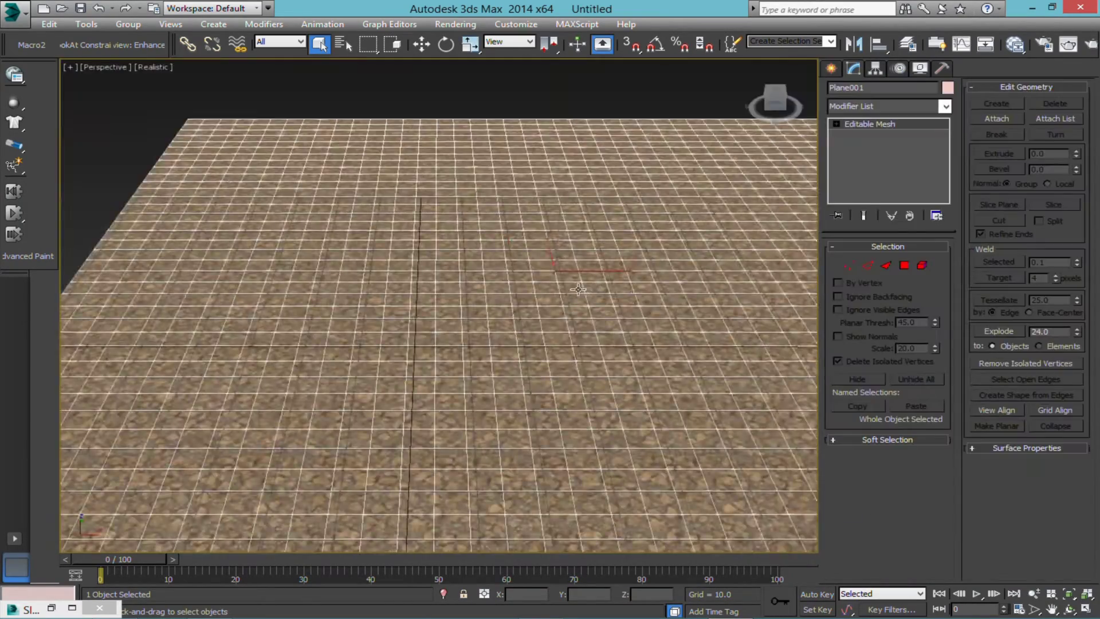
# Step: Examine the tiled dirt texture on the plane from close up, at a low angle and from farther away
pyautogui.scroll(15, 547, 282)
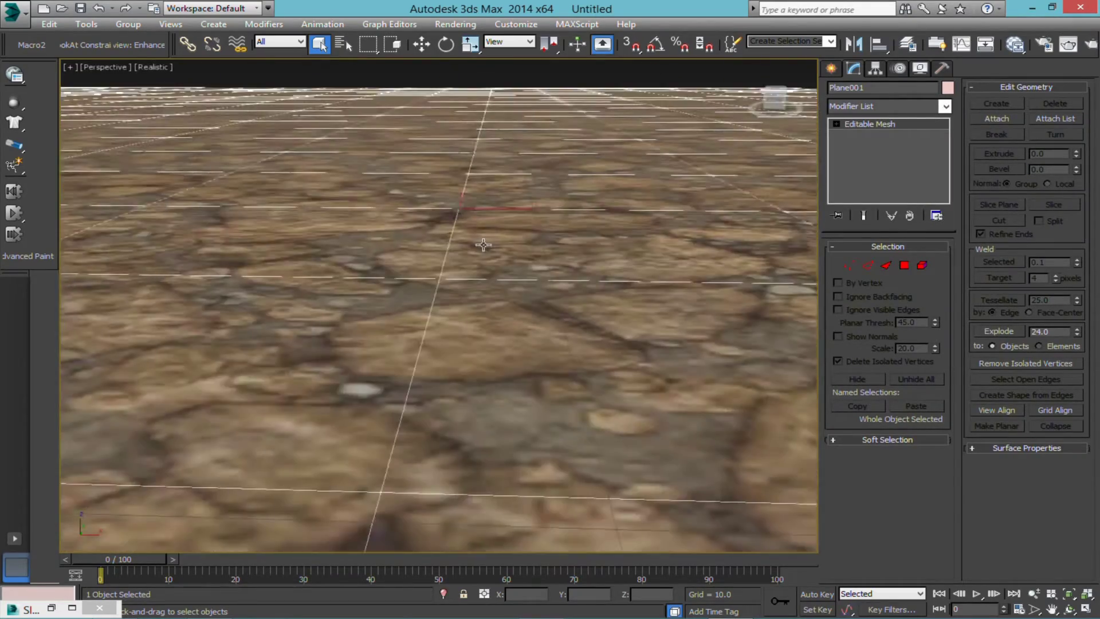
pyautogui.scroll(-3, 494, 252)
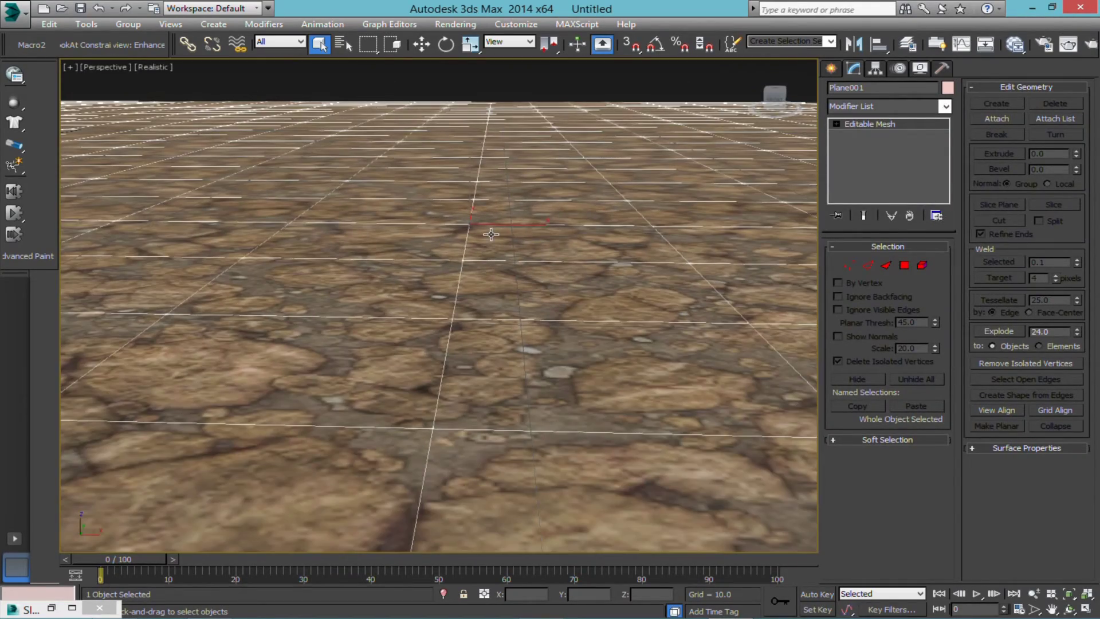
pyautogui.scroll(-6, 492, 232)
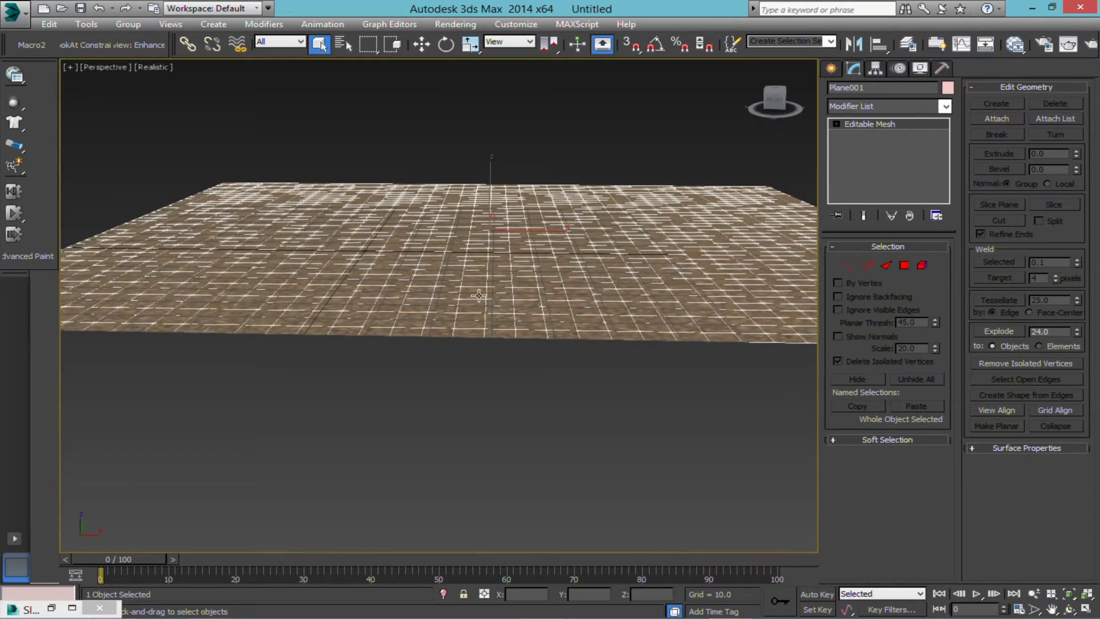
pyautogui.scroll(2, 481, 295)
pyautogui.scroll(-5, 487, 295)
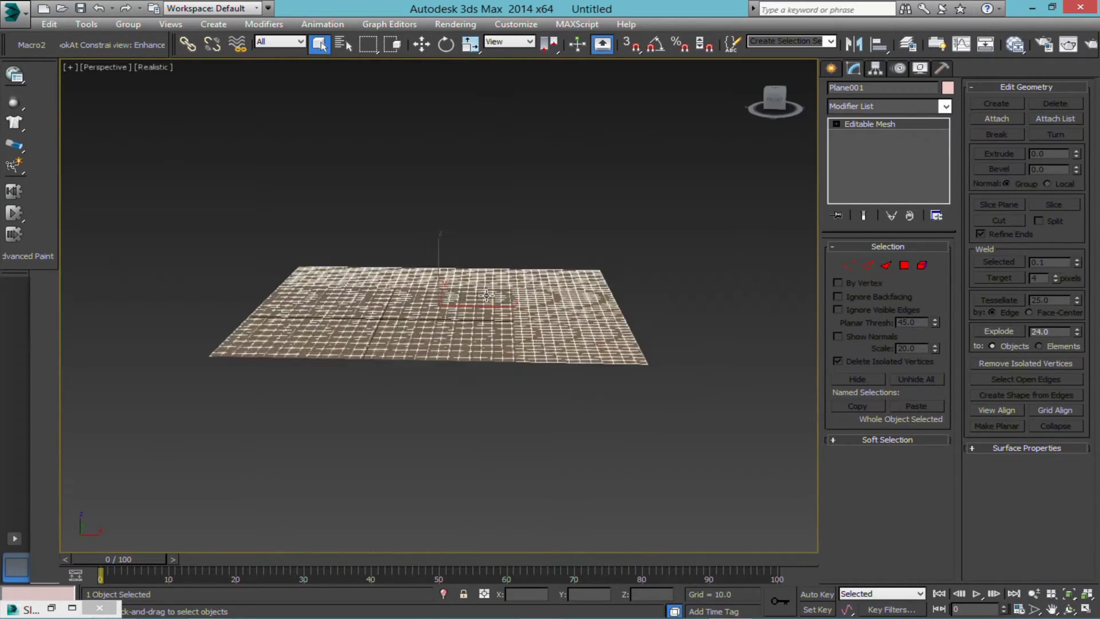
pyautogui.scroll(8, 487, 295)
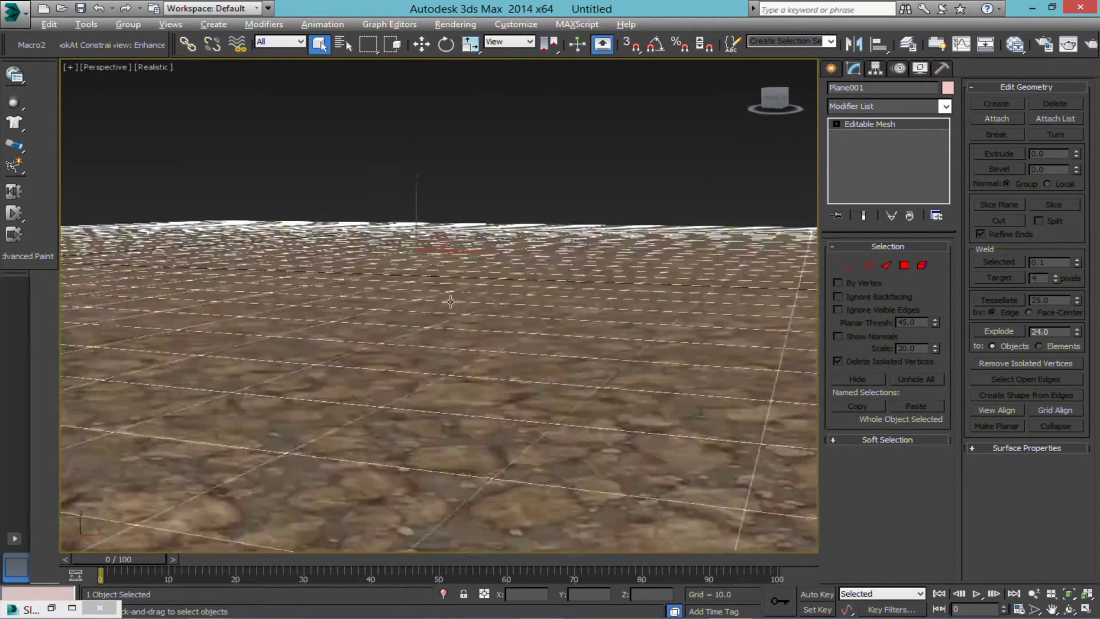
pyautogui.scroll(3, 450, 301)
pyautogui.moveTo(449, 302); pyautogui.dragTo(510, 395)
pyautogui.moveTo(476, 312)
pyautogui.mouseDown()
pyautogui.moveTo(467, 335)
pyautogui.moveTo(491, 329)
pyautogui.mouseUp()
pyautogui.press('w')
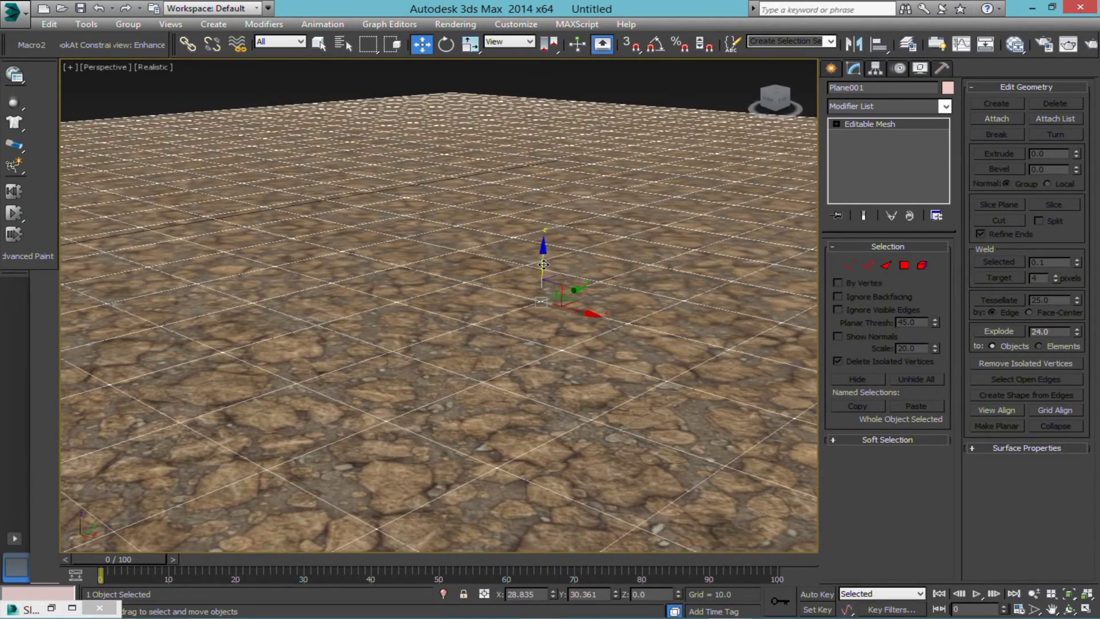
pyautogui.moveTo(544, 264); pyautogui.dragTo(529, 227)
pyautogui.rightClick(520, 215)
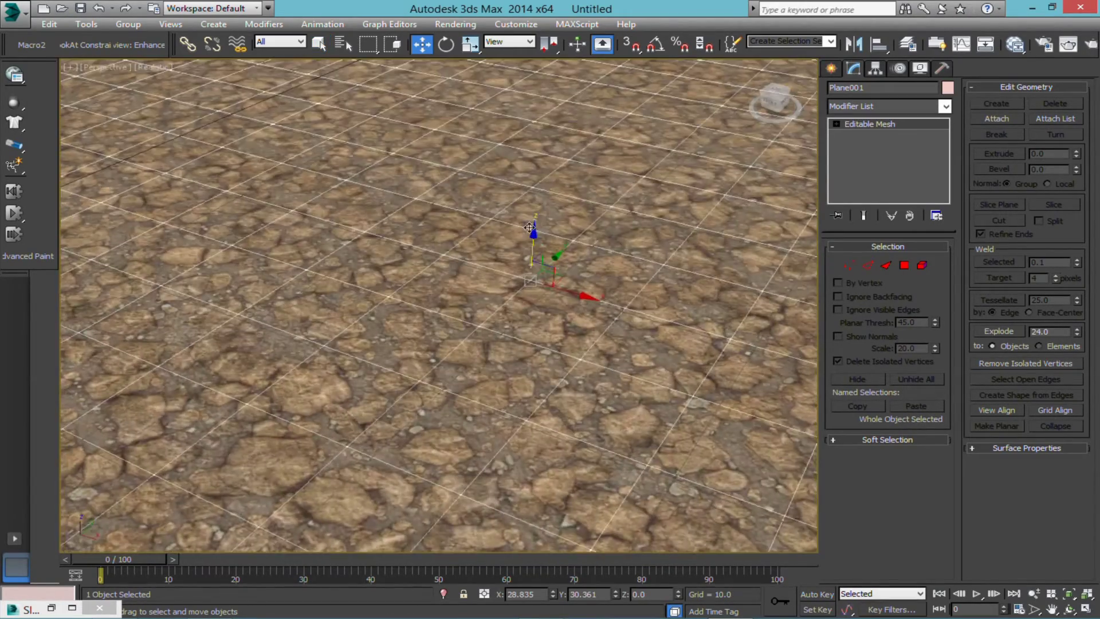
pyautogui.scroll(-4, 529, 227)
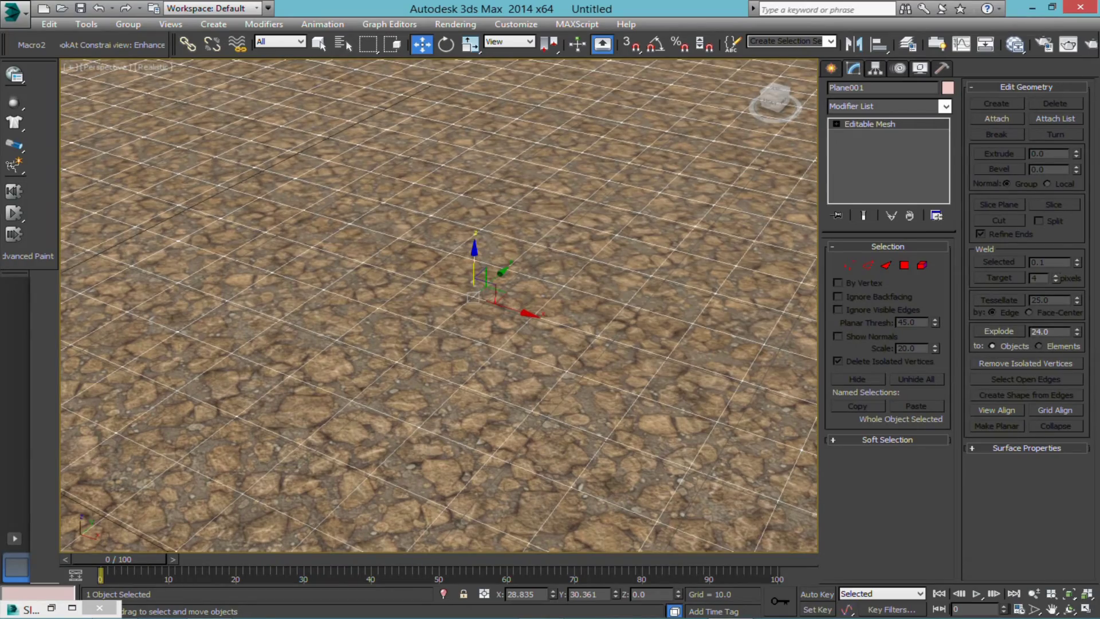
# Step: Switch to File Explorer, browse the Indar_Tile .dds files in the Planetside search results, and return to the plane in 3ds Max
pyautogui.moveTo(1099, 63); pyautogui.dragTo(766, 66)
pyautogui.scroll(-3, 767, 360)
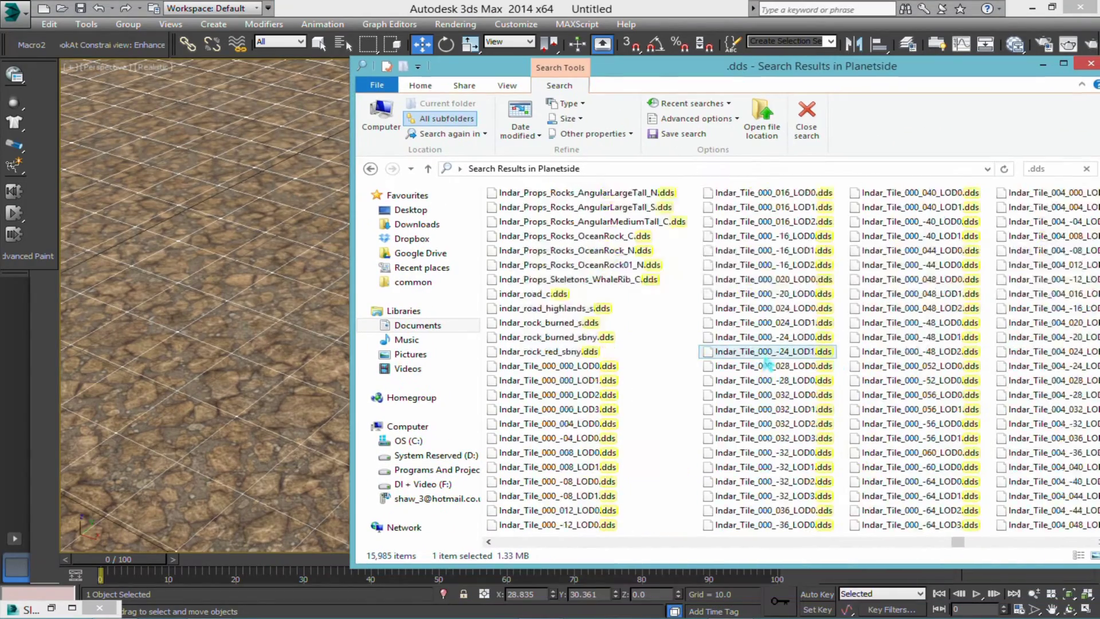
pyautogui.hscroll(10, 767, 364)
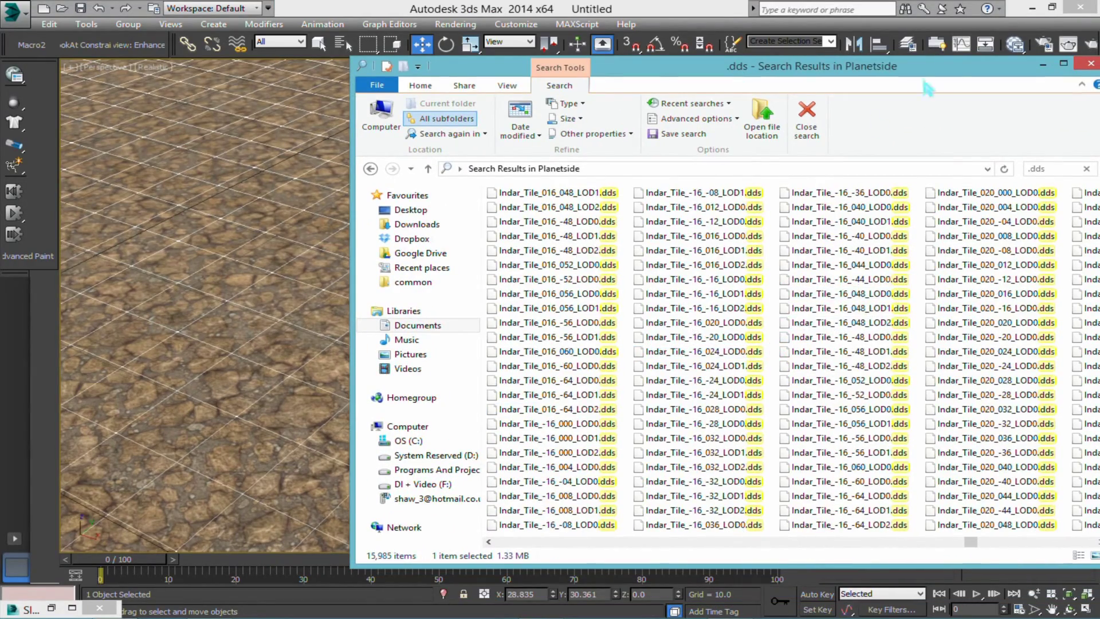
pyautogui.moveTo(948, 70); pyautogui.dragTo(863, 42)
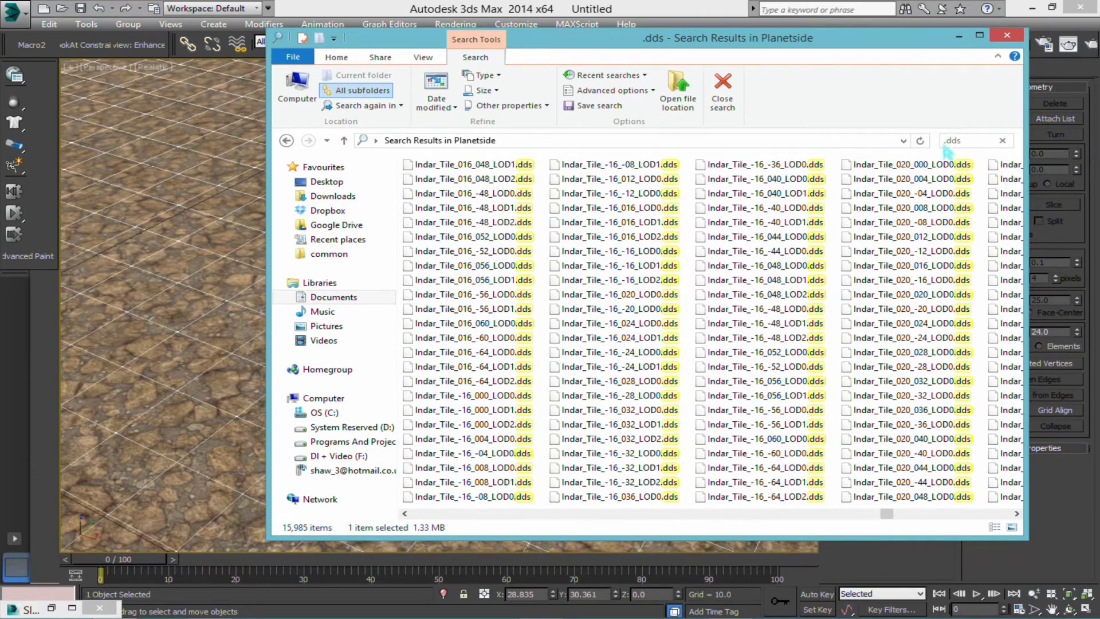
pyautogui.hscroll(10, 760, 310)
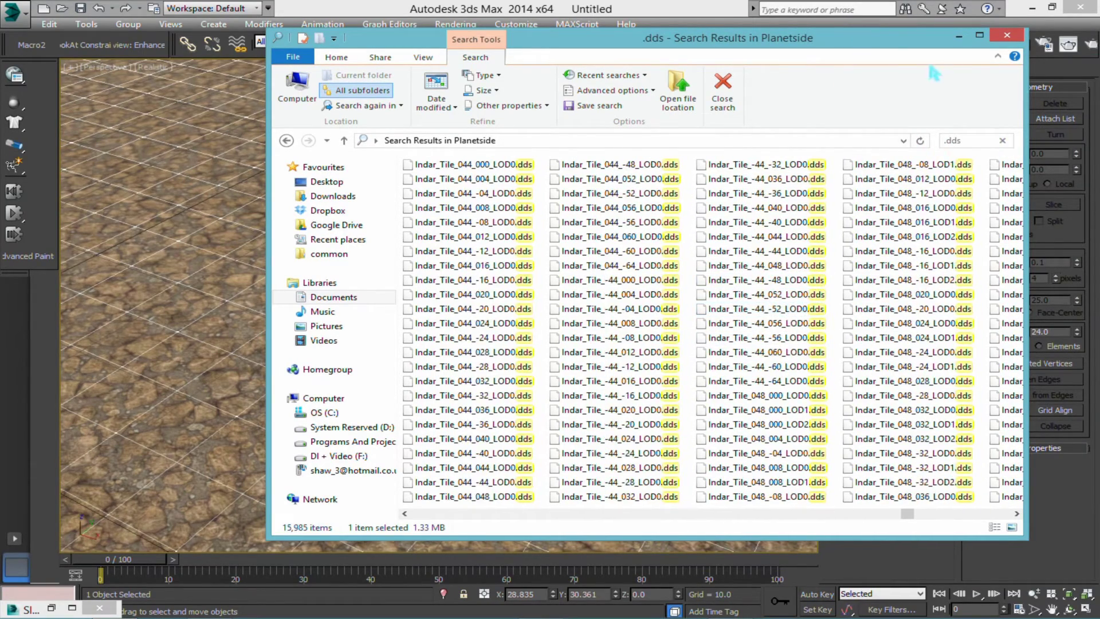
pyautogui.click(958, 36)
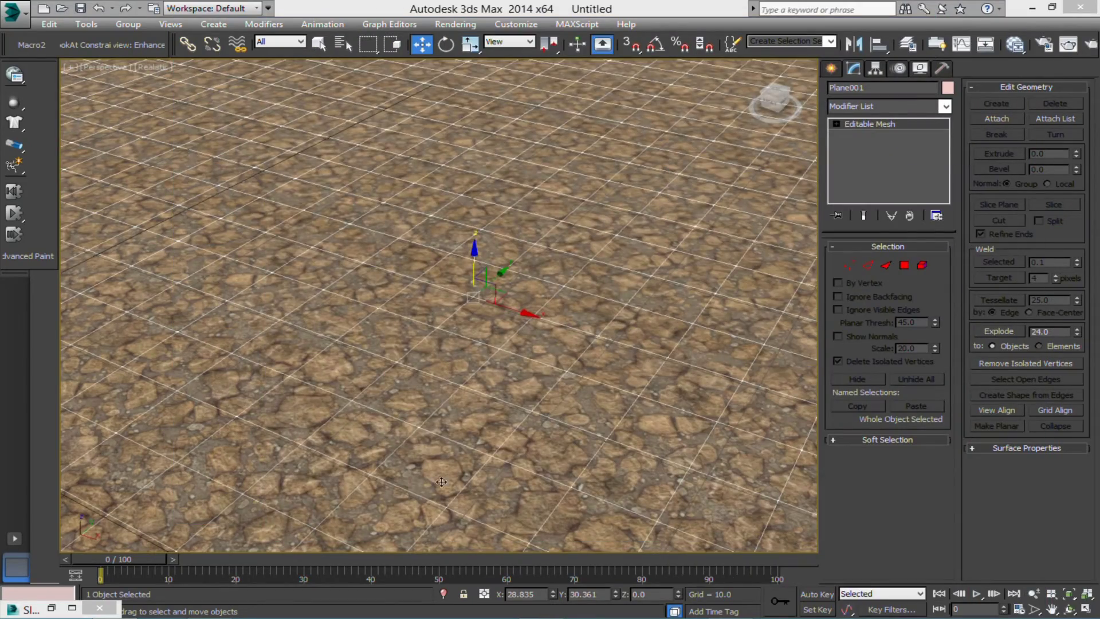
pyautogui.scroll(8, 454, 393)
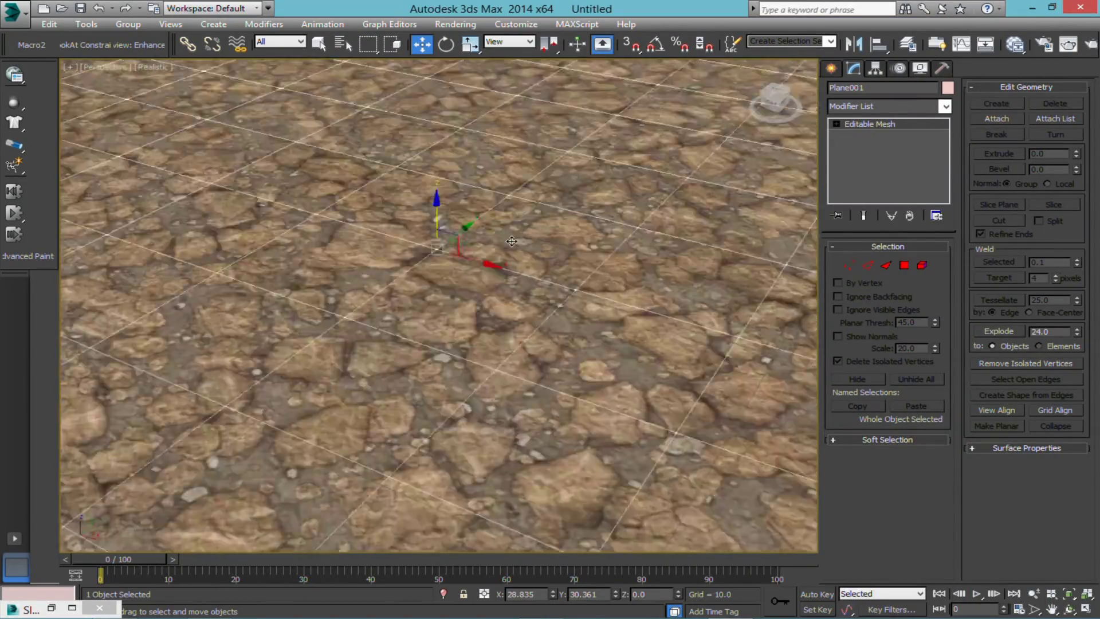
pyautogui.scroll(-10, 511, 241)
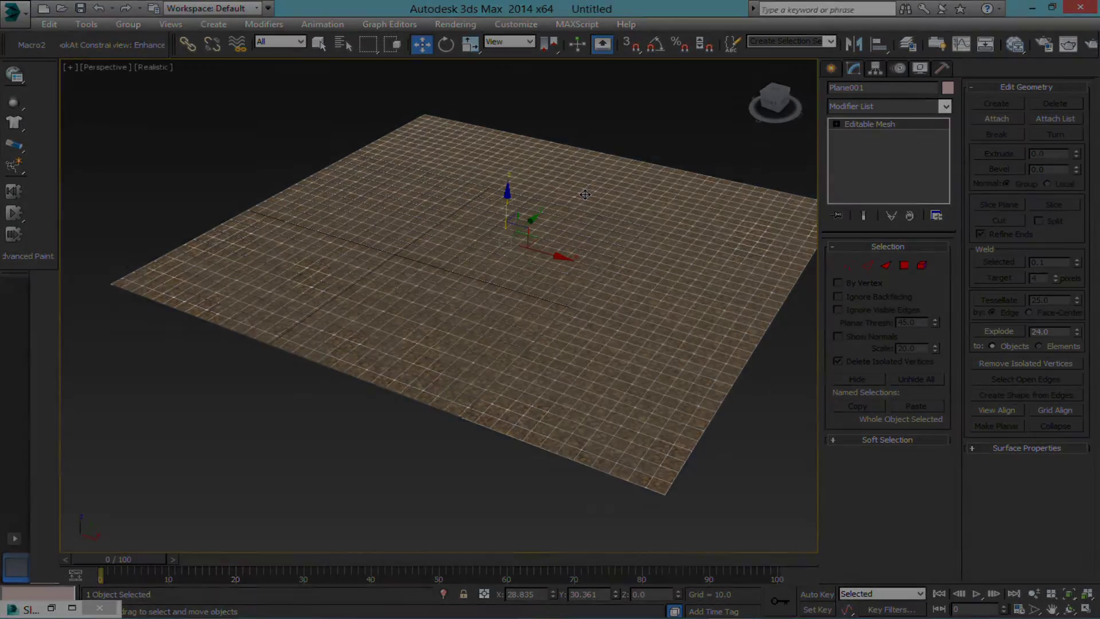